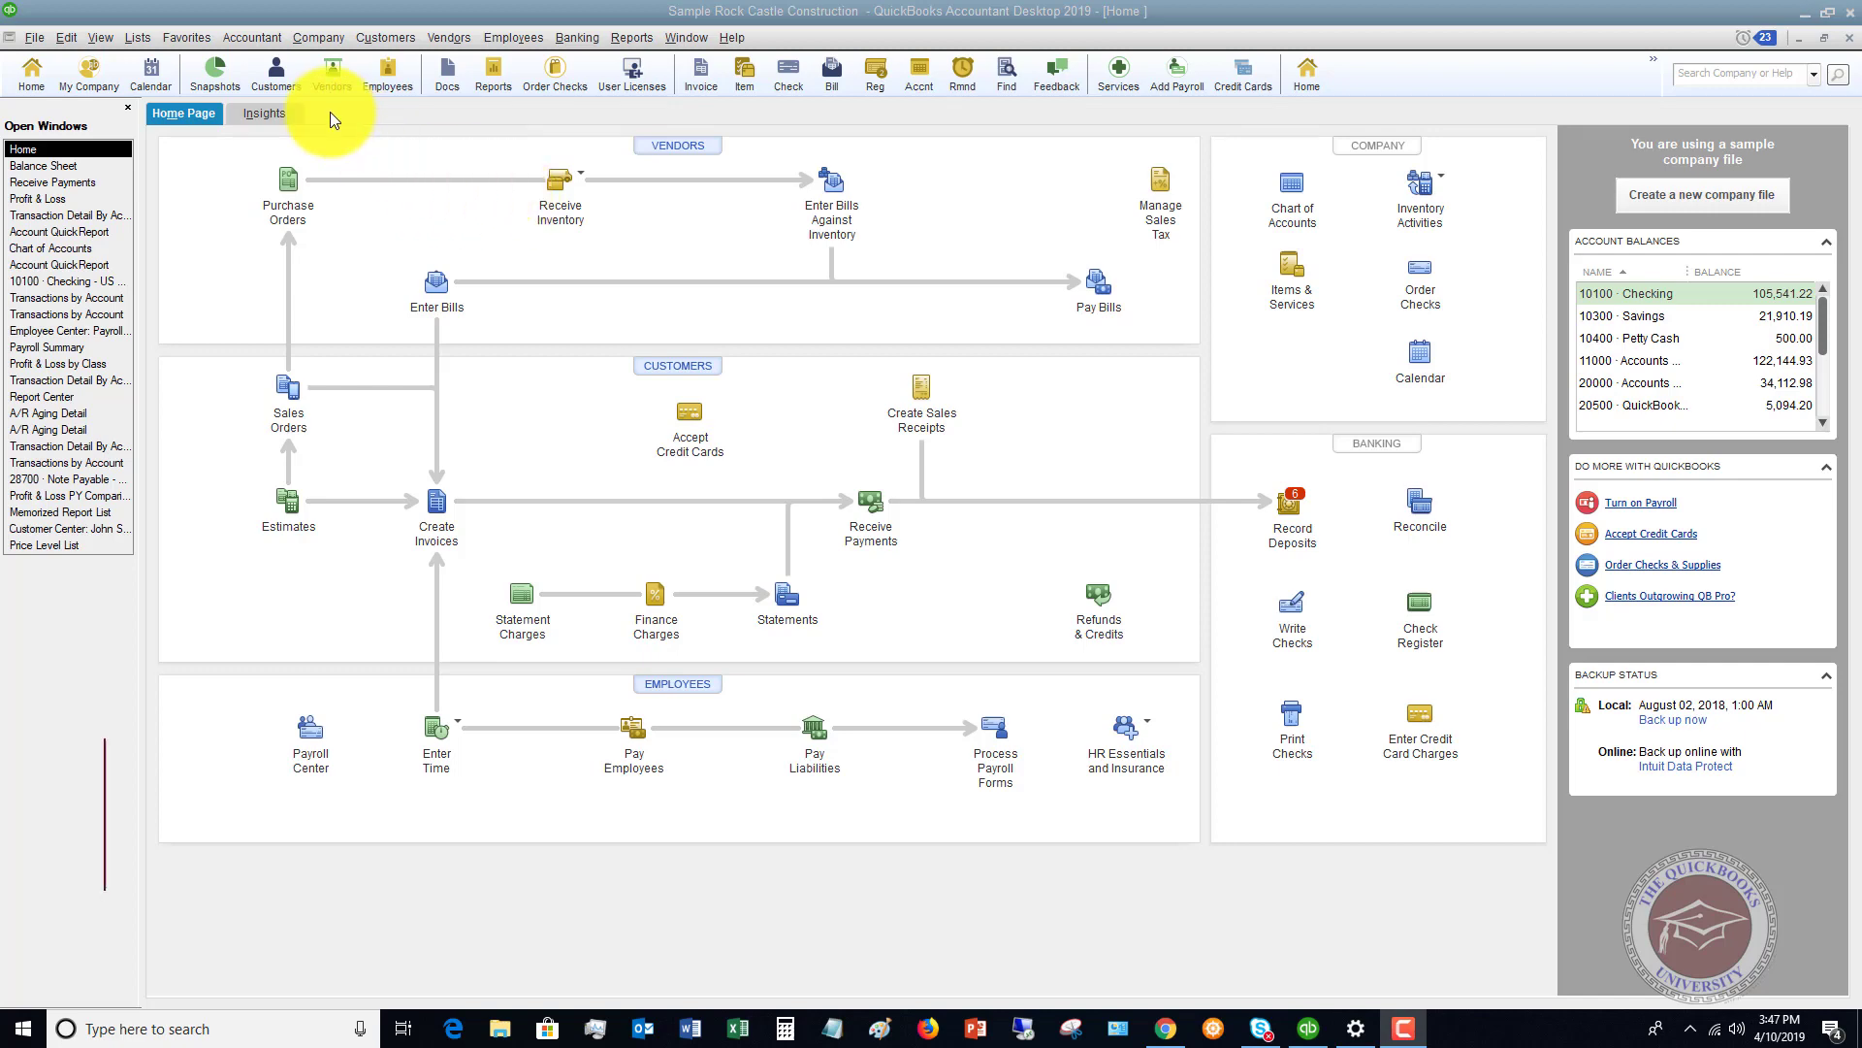
Show the Fixed Asset Item List with its Name column widened to display full asset names.
left_click(142, 37)
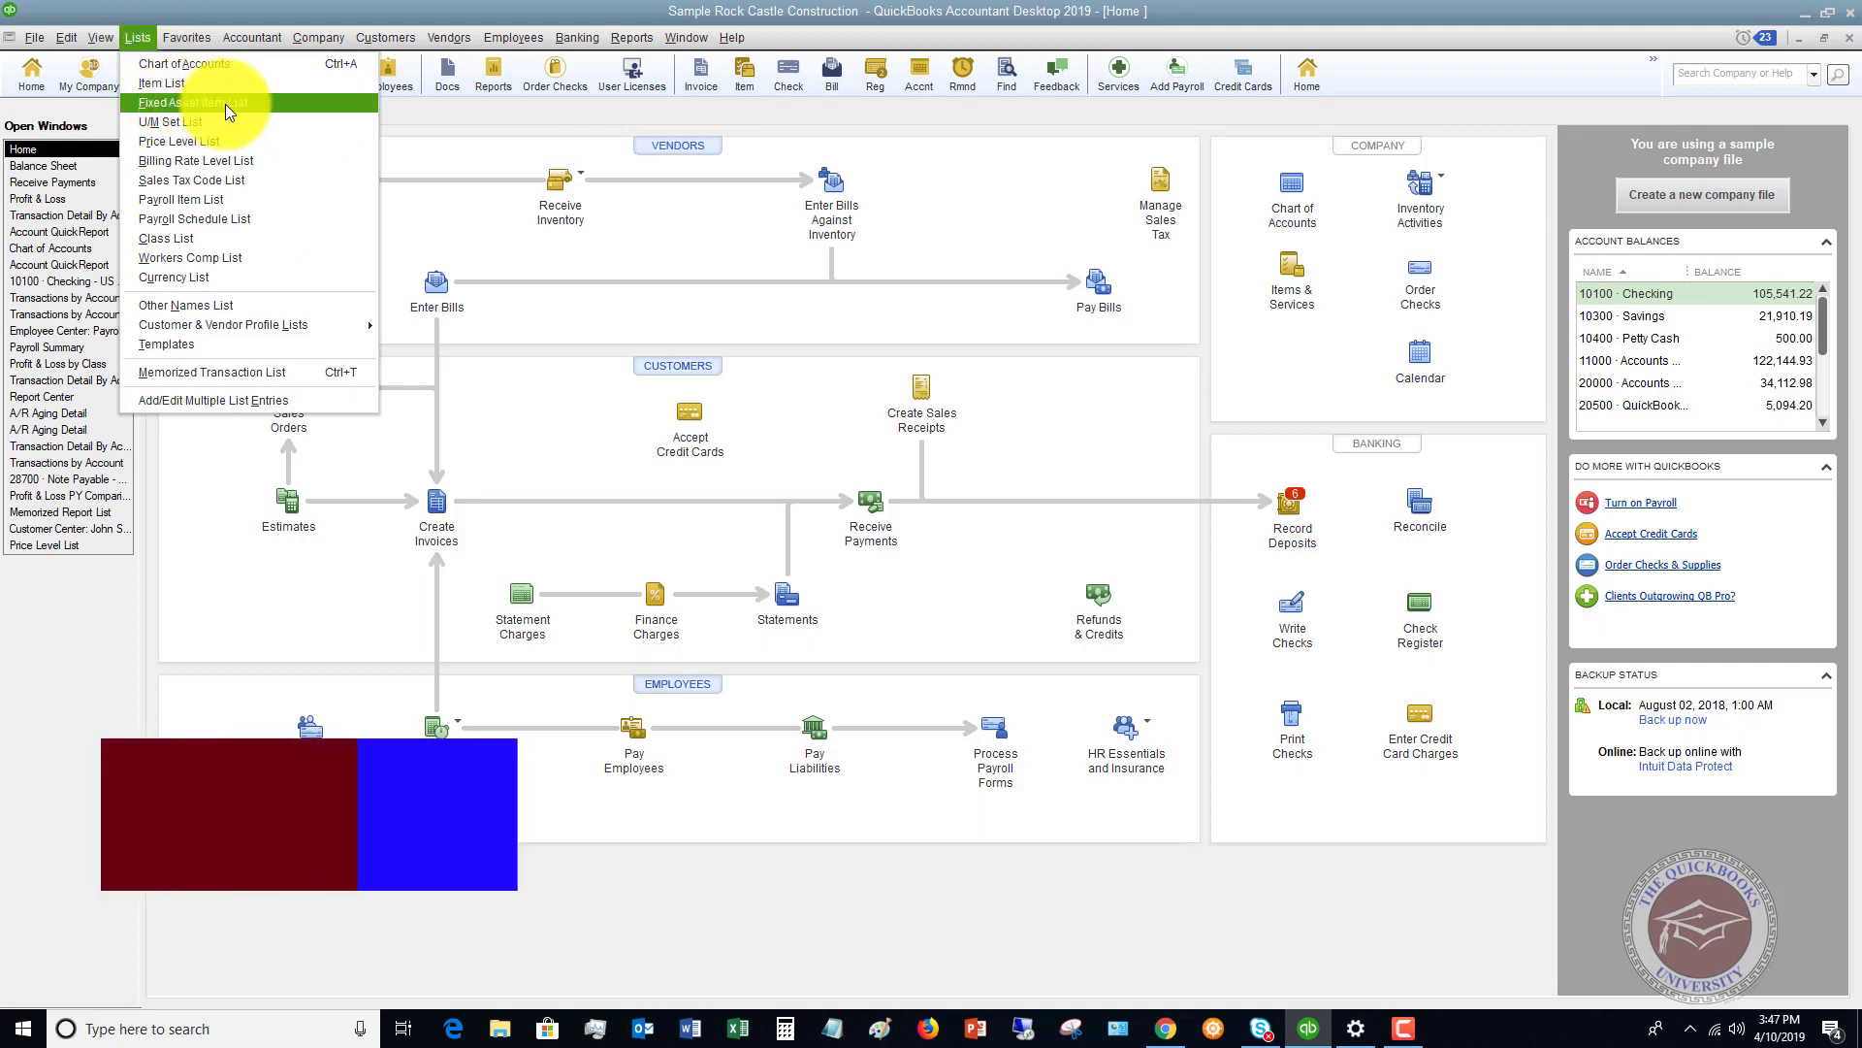
left_click(722, 223)
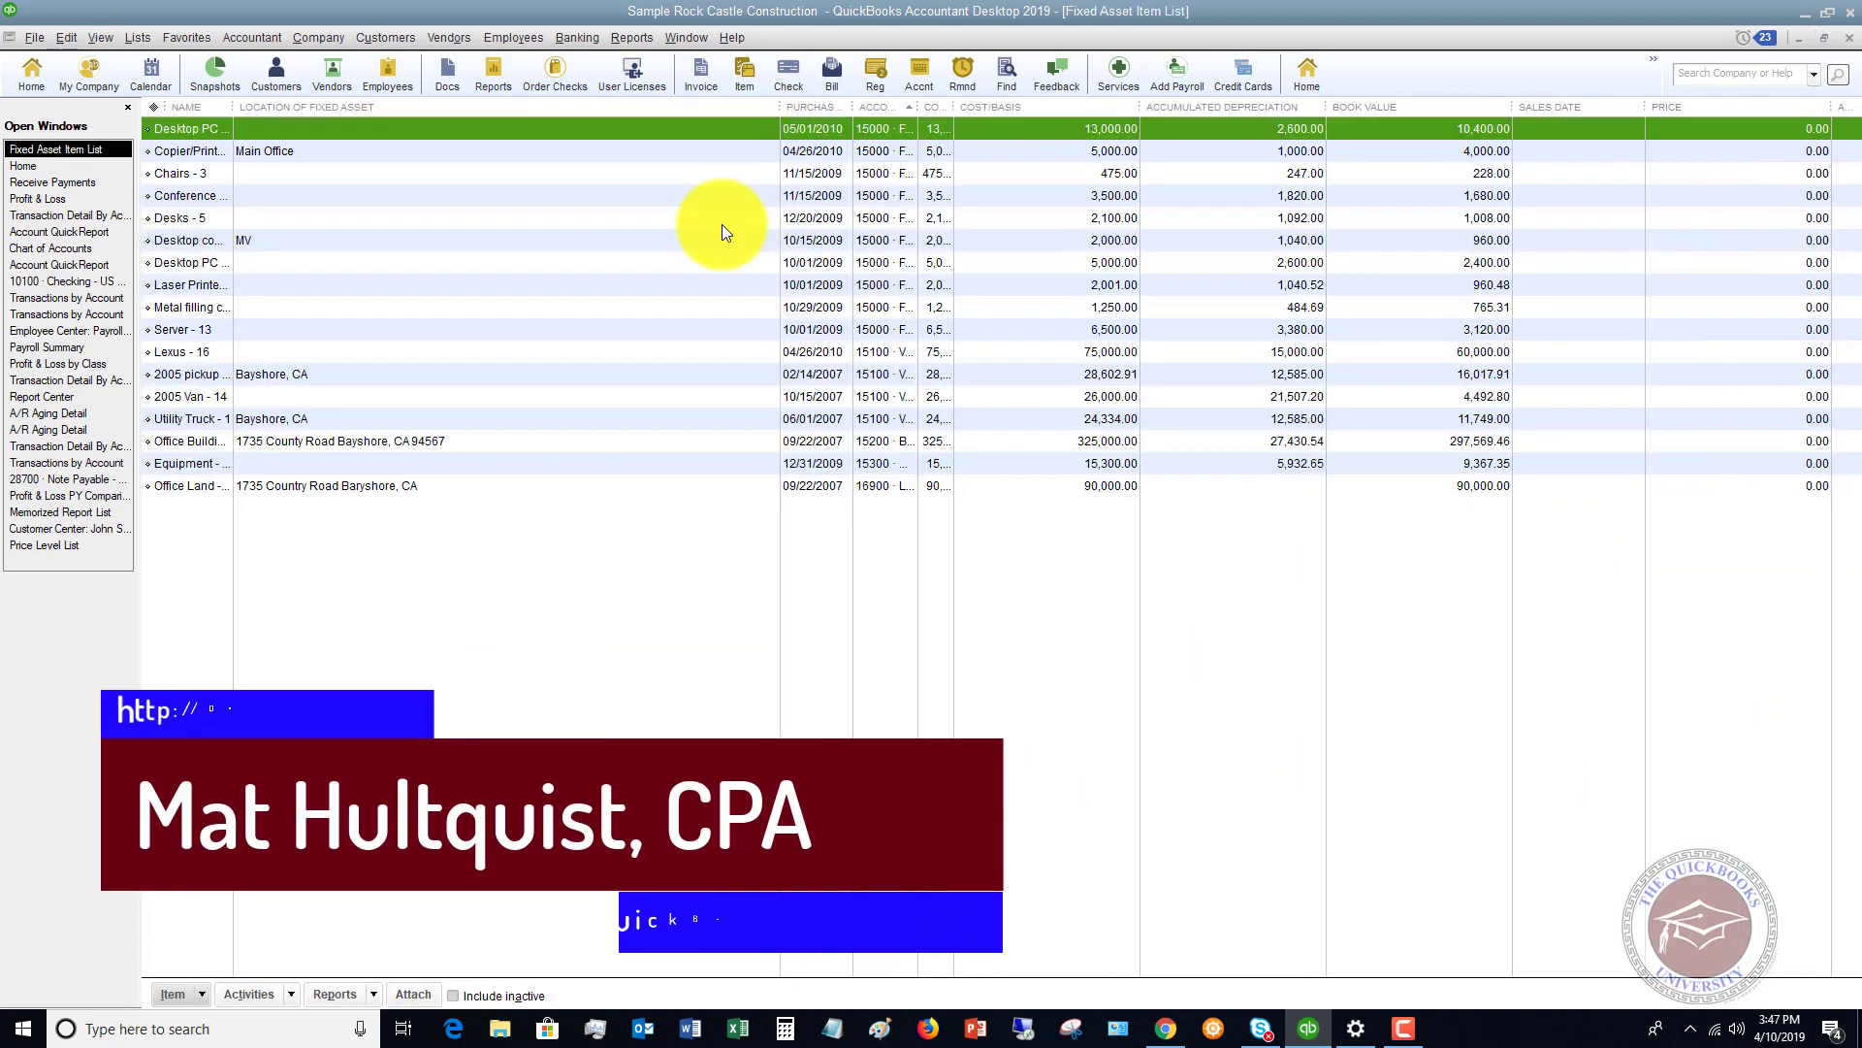
left_click_drag(232, 116, 368, 123)
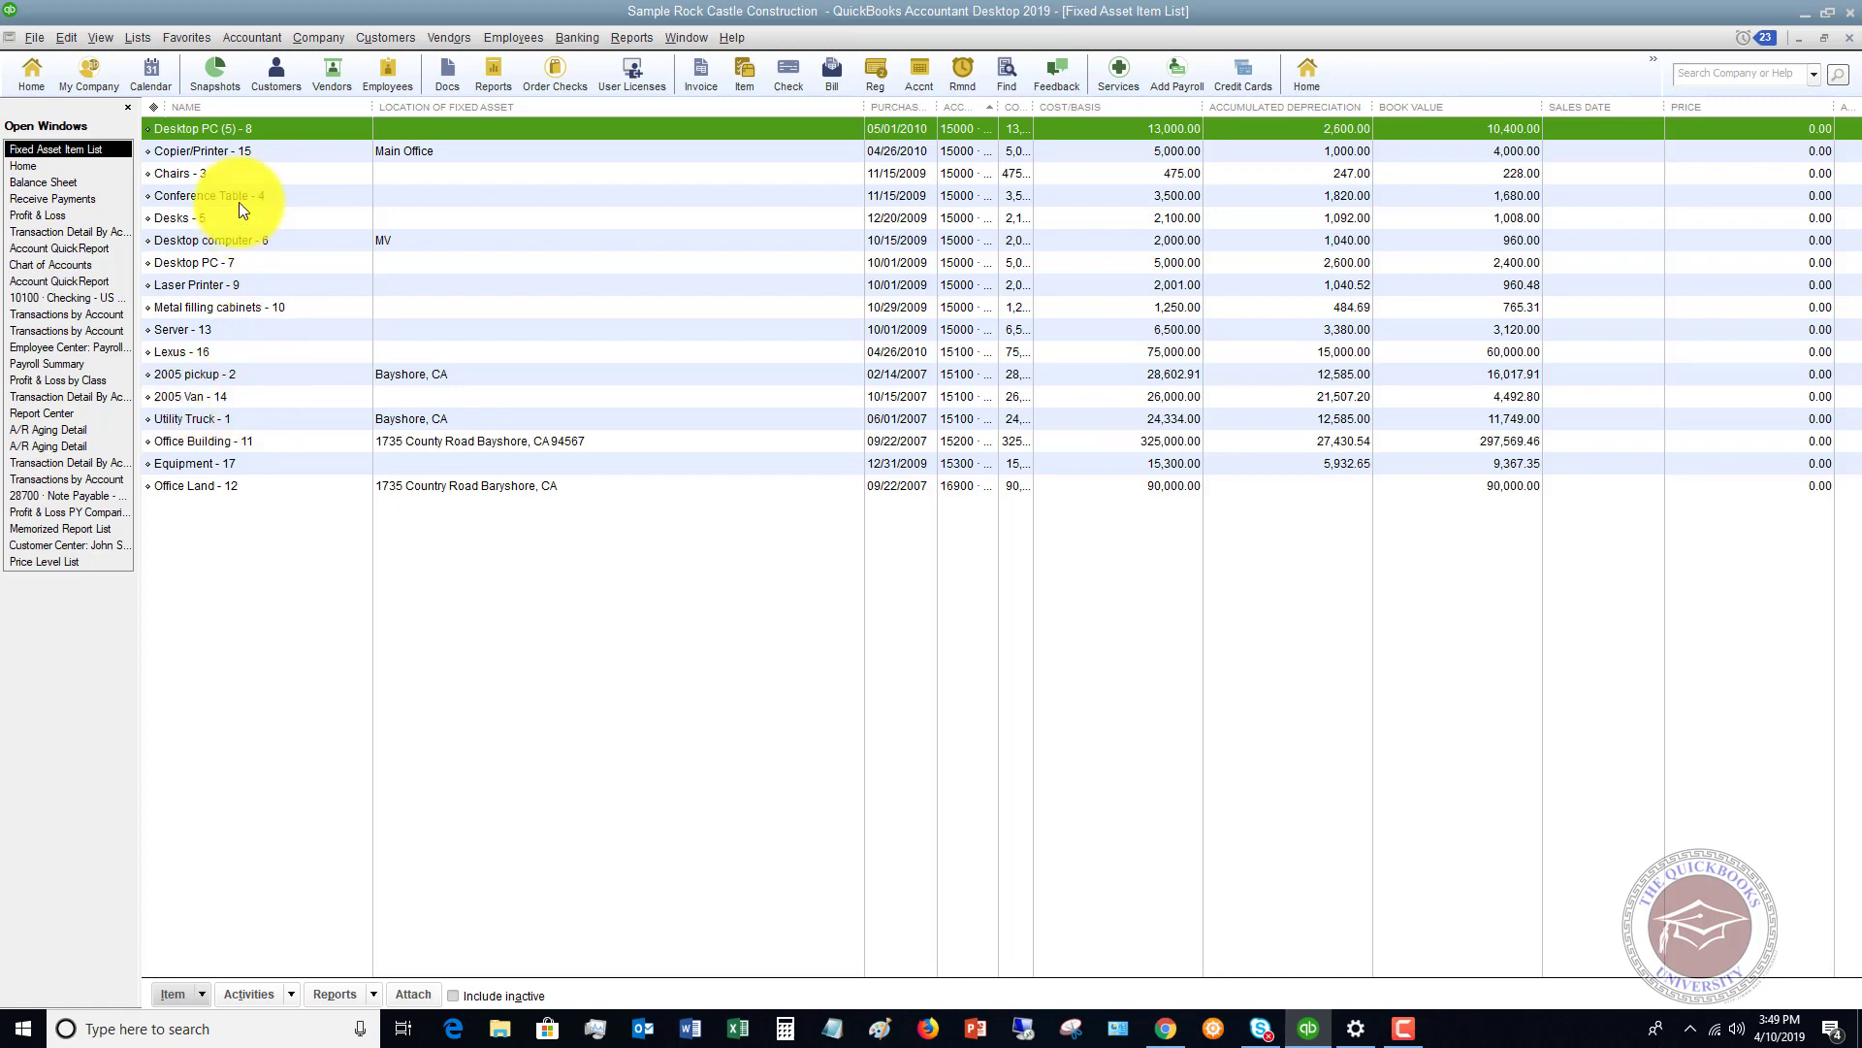
Open Desktop PC (5) - 8 in Edit Item, showing 13,000.00 cost and 10,400.00 book value.
double_click(270, 126)
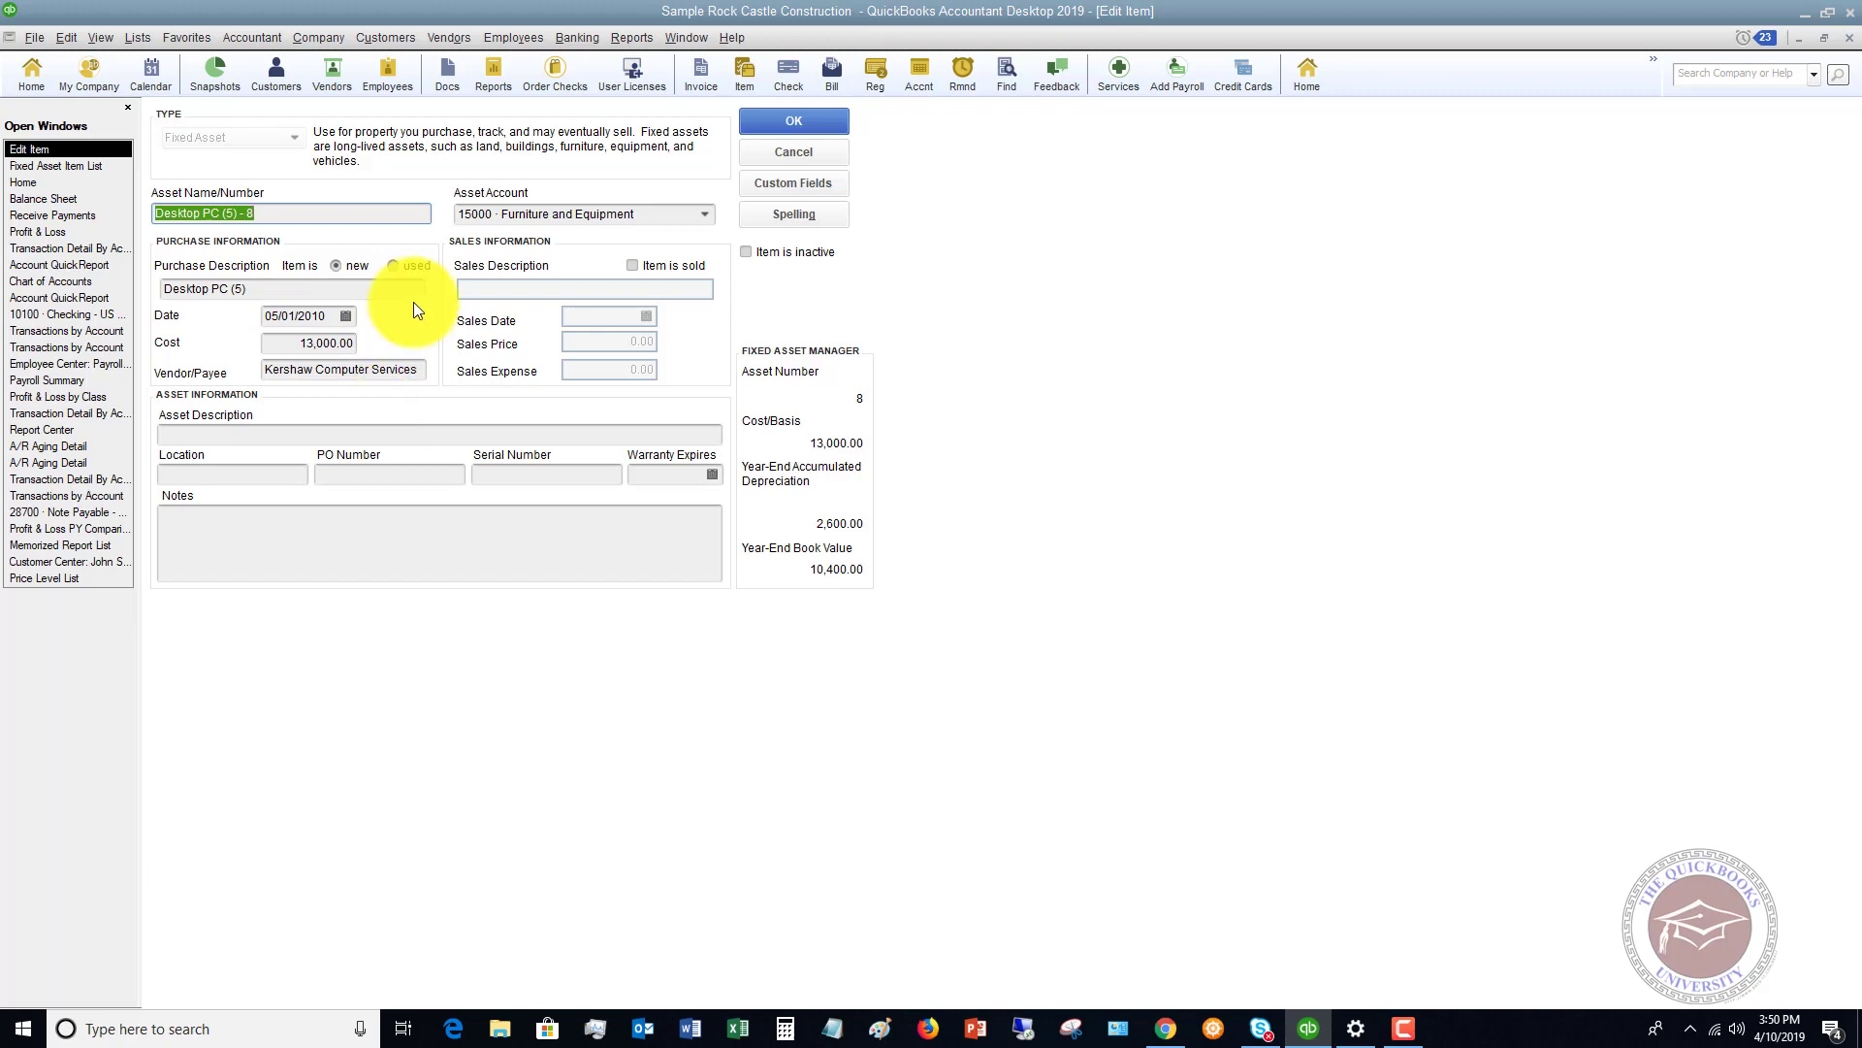
Close the Desktop PC edit without saving and start a new fixed asset item.
left_click(801, 152)
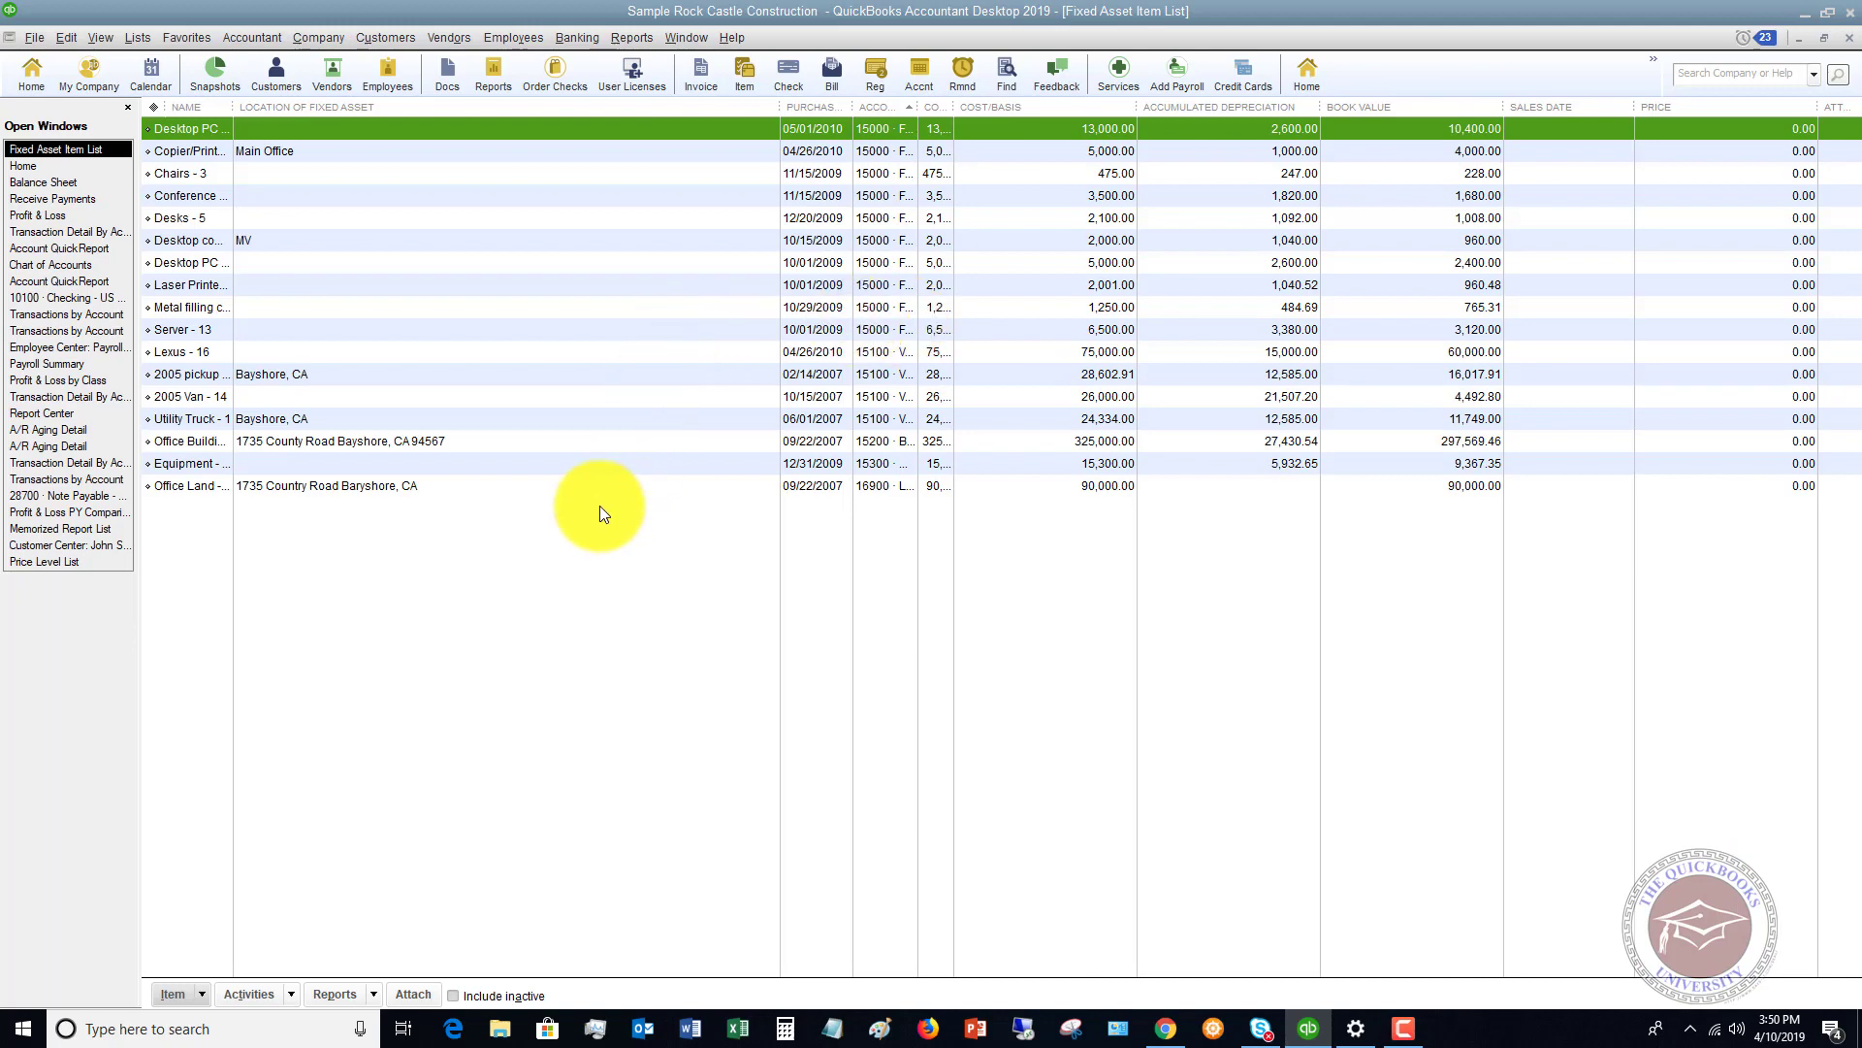
left_click(199, 995)
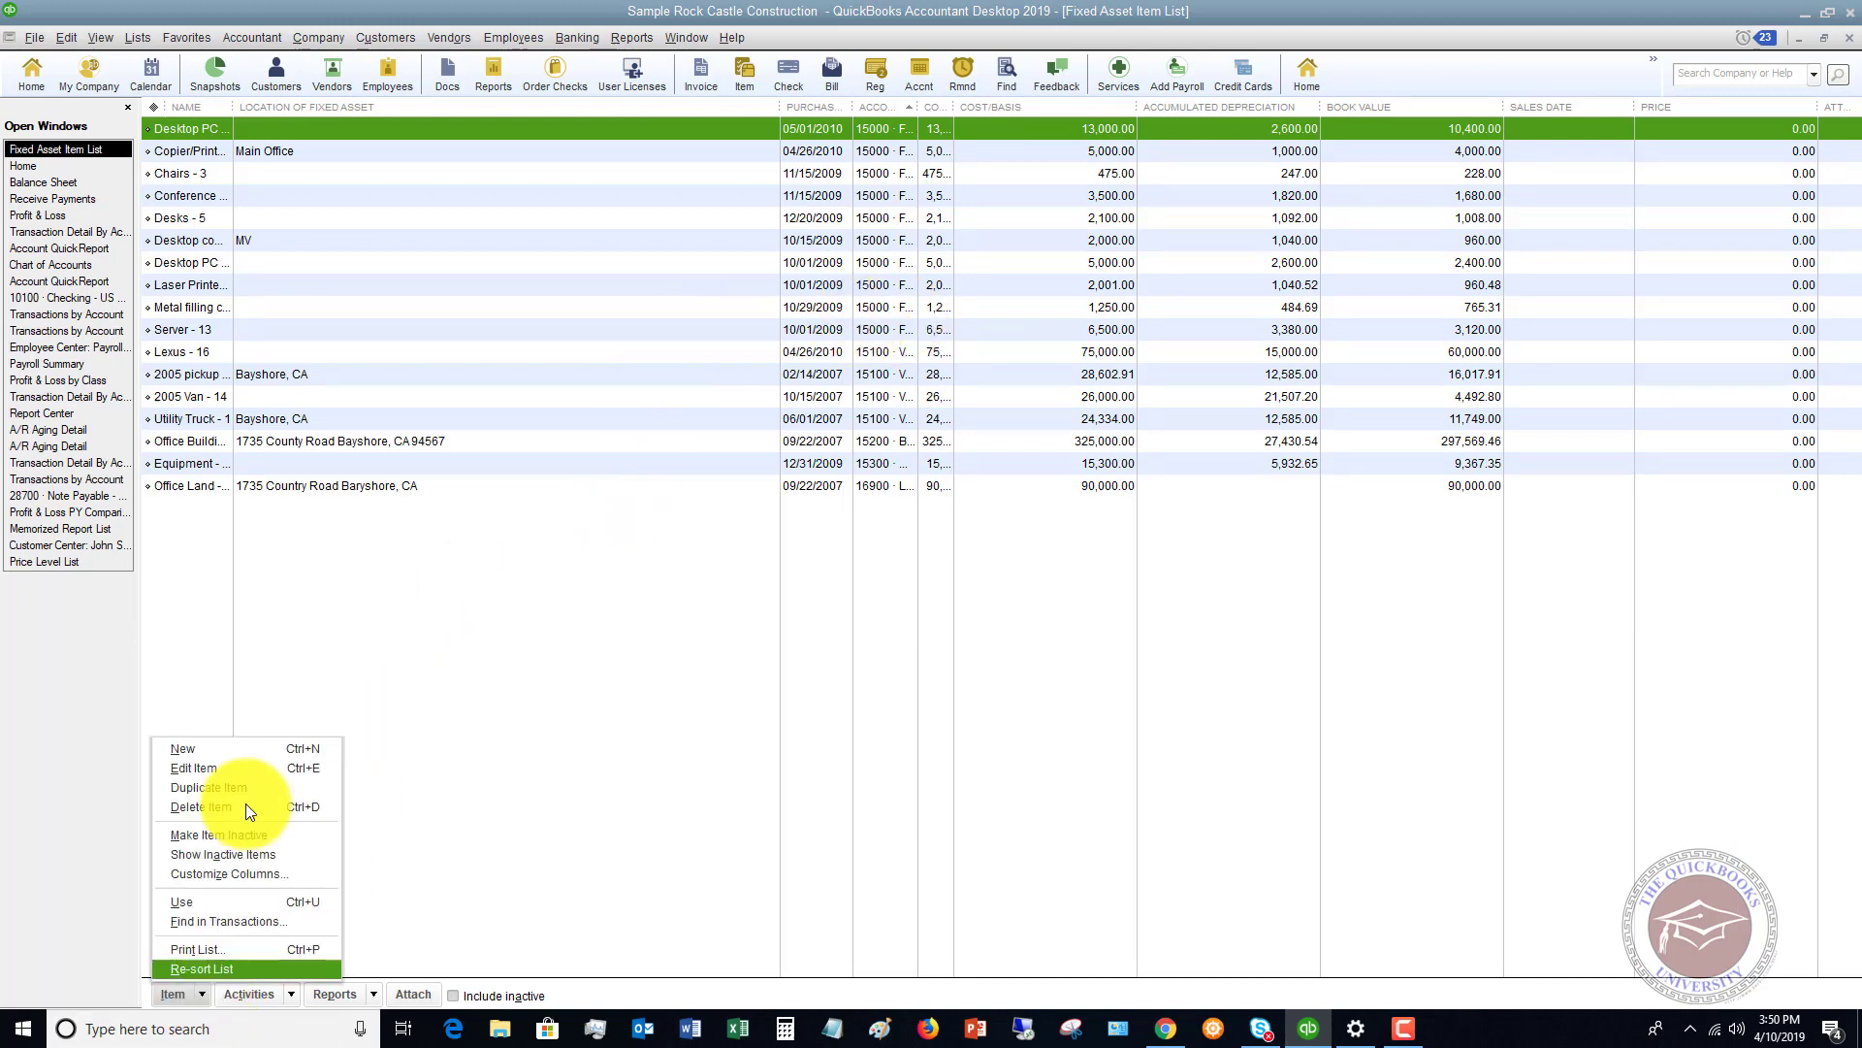
left_click(242, 751)
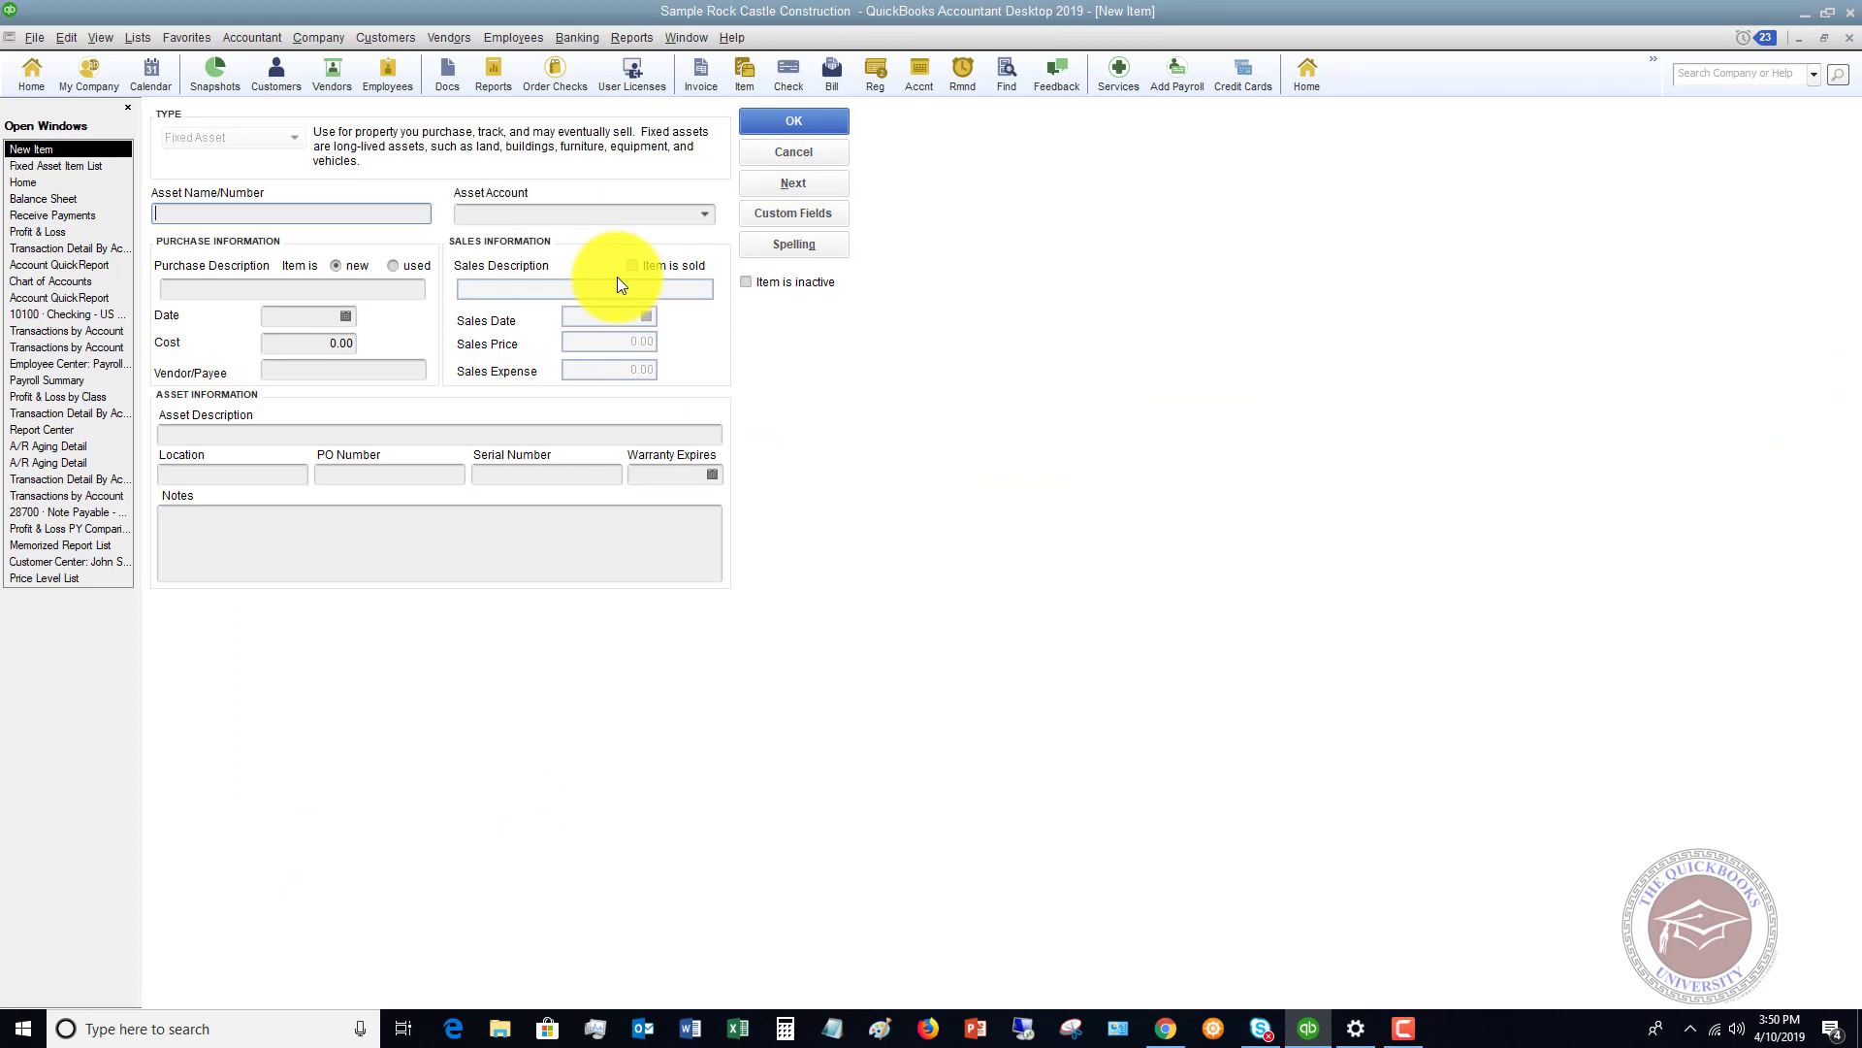
Name the new item Stand-Up Desk with asset account 15000 · Furniture and Equipment.
type("Stand-Up Desk")
key("Tab")
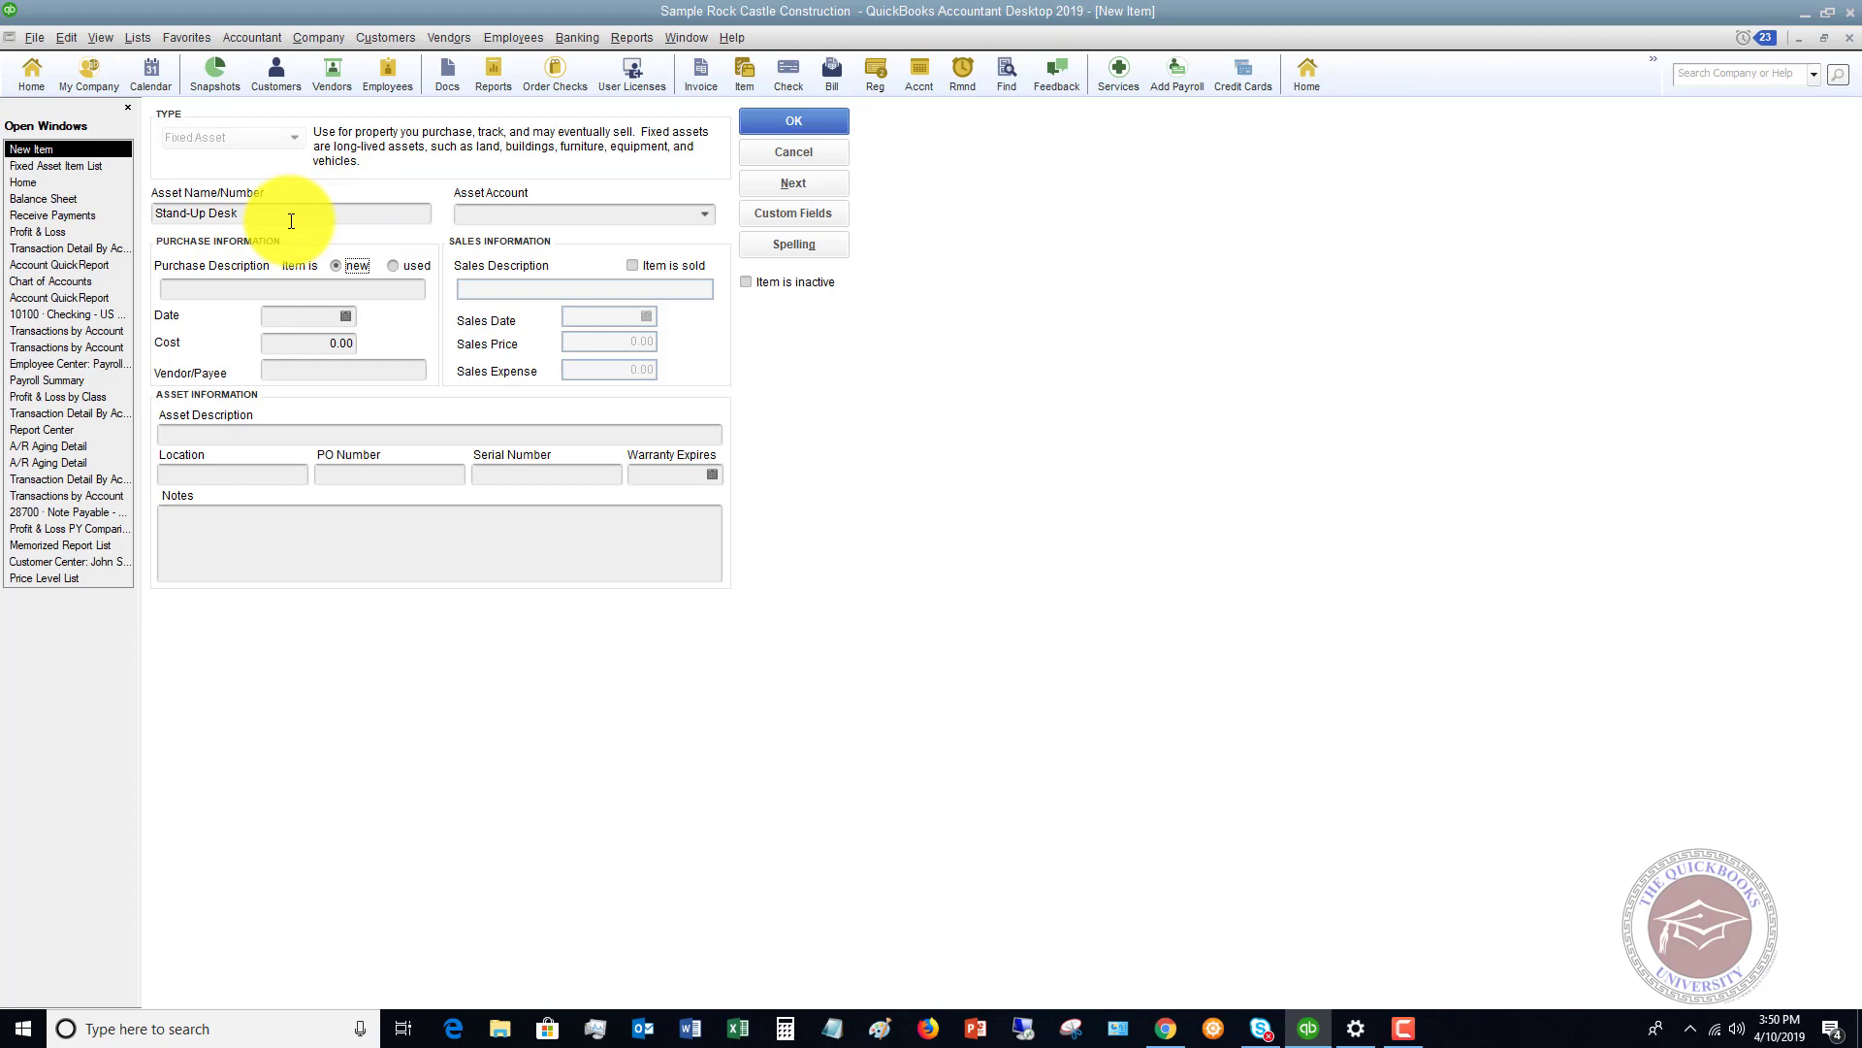
left_click(708, 216)
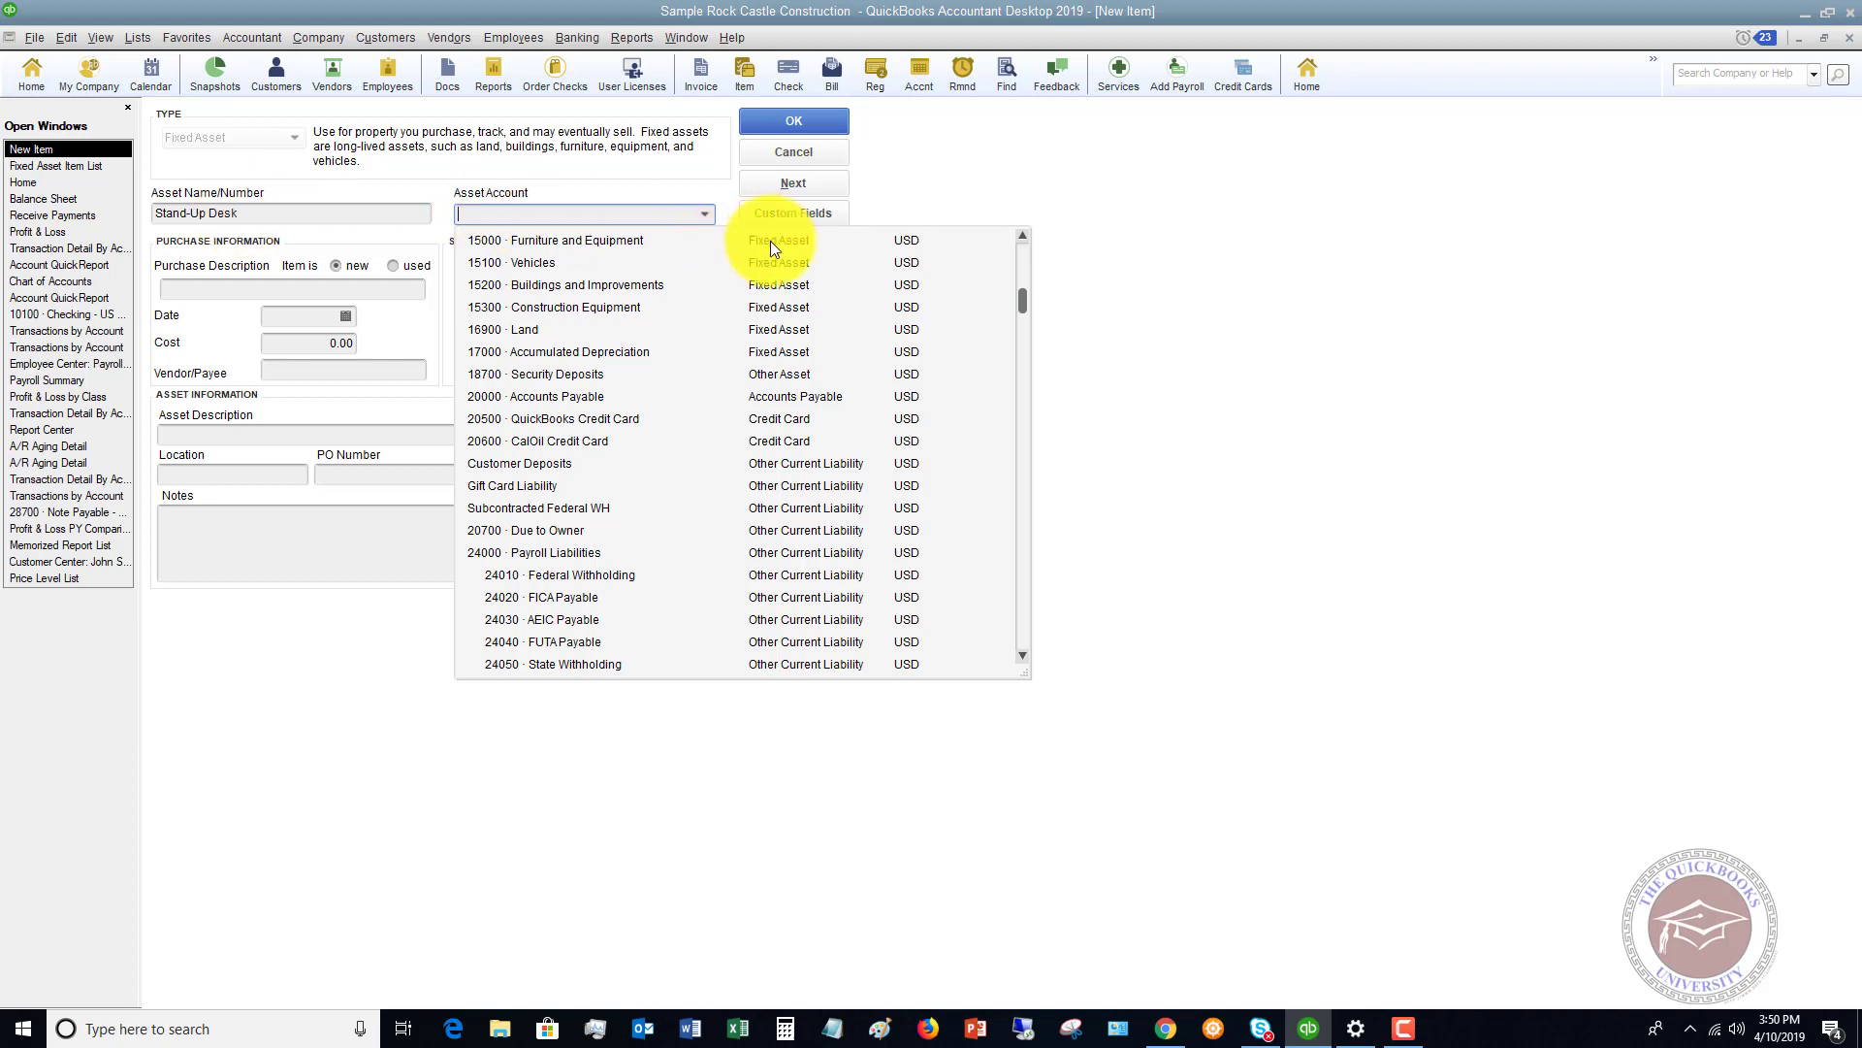
left_click(581, 242)
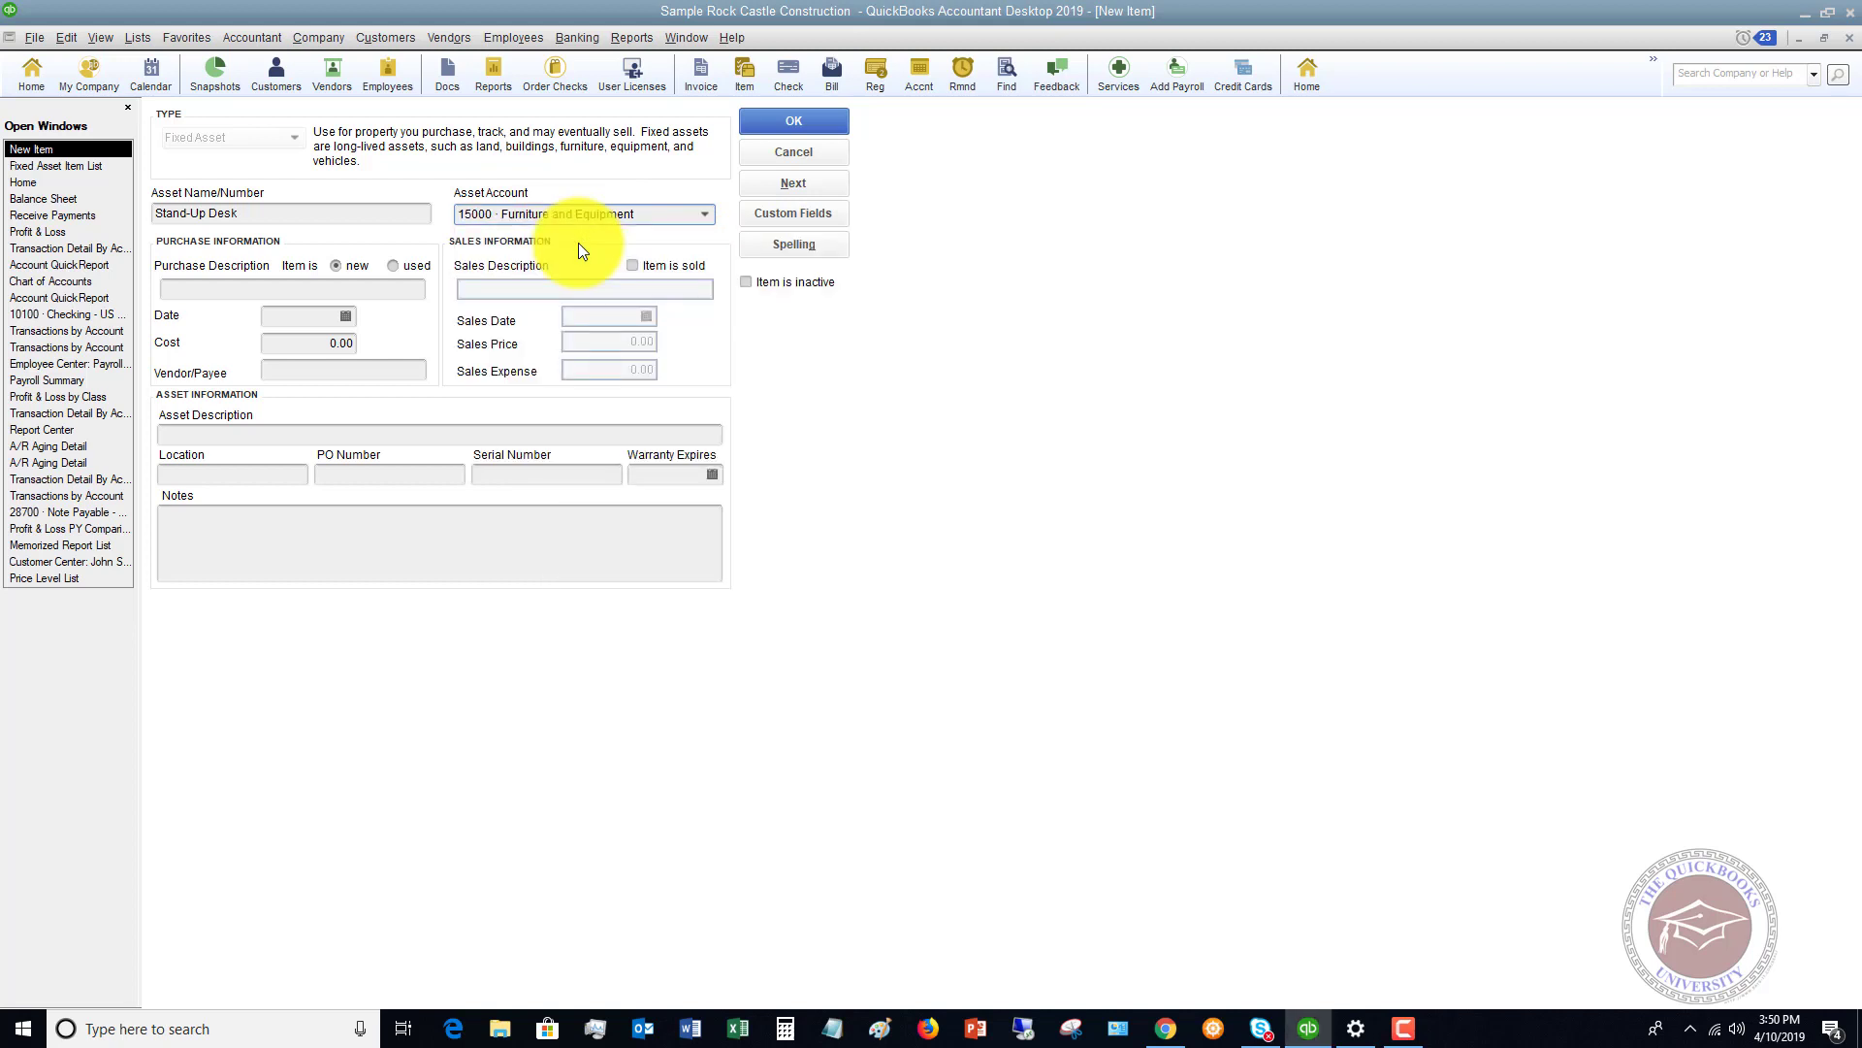
left_click(372, 292)
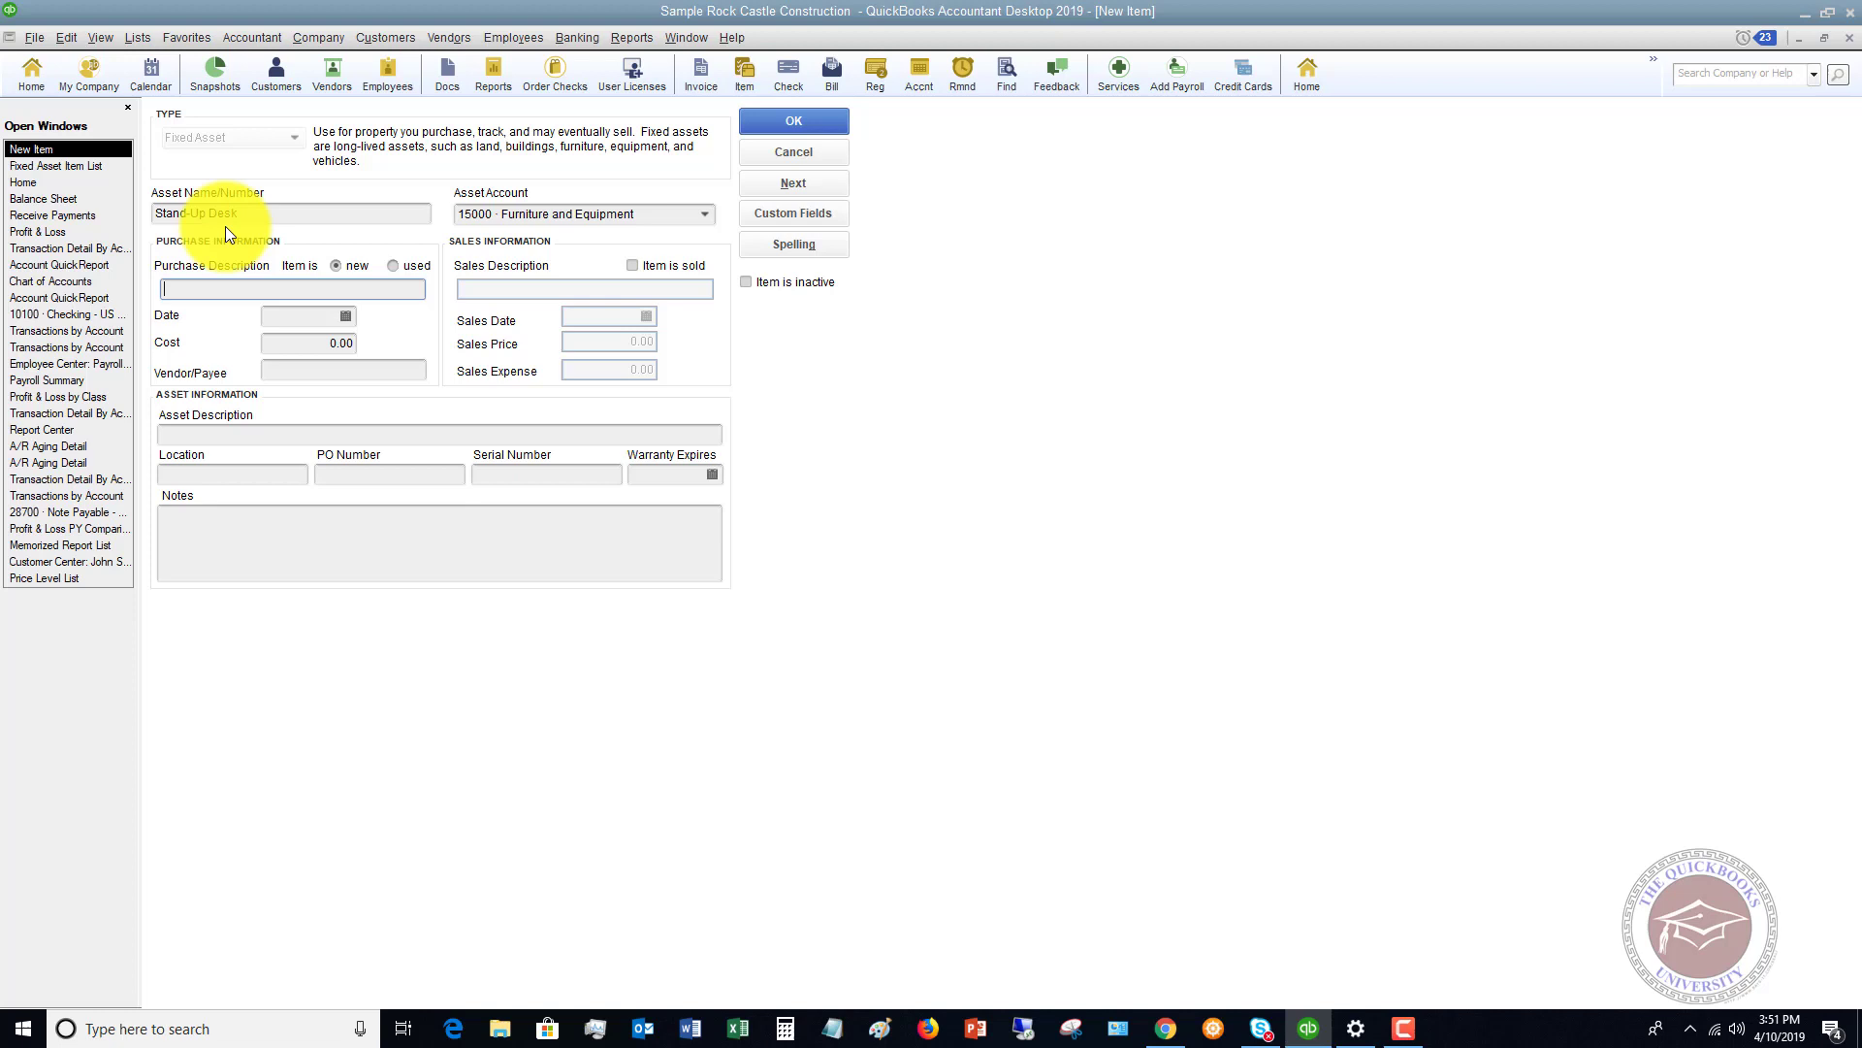
Enter the desk's purchase date 12/15/2023, cost 3,500.00 and vendor Staples.
left_click(343, 316)
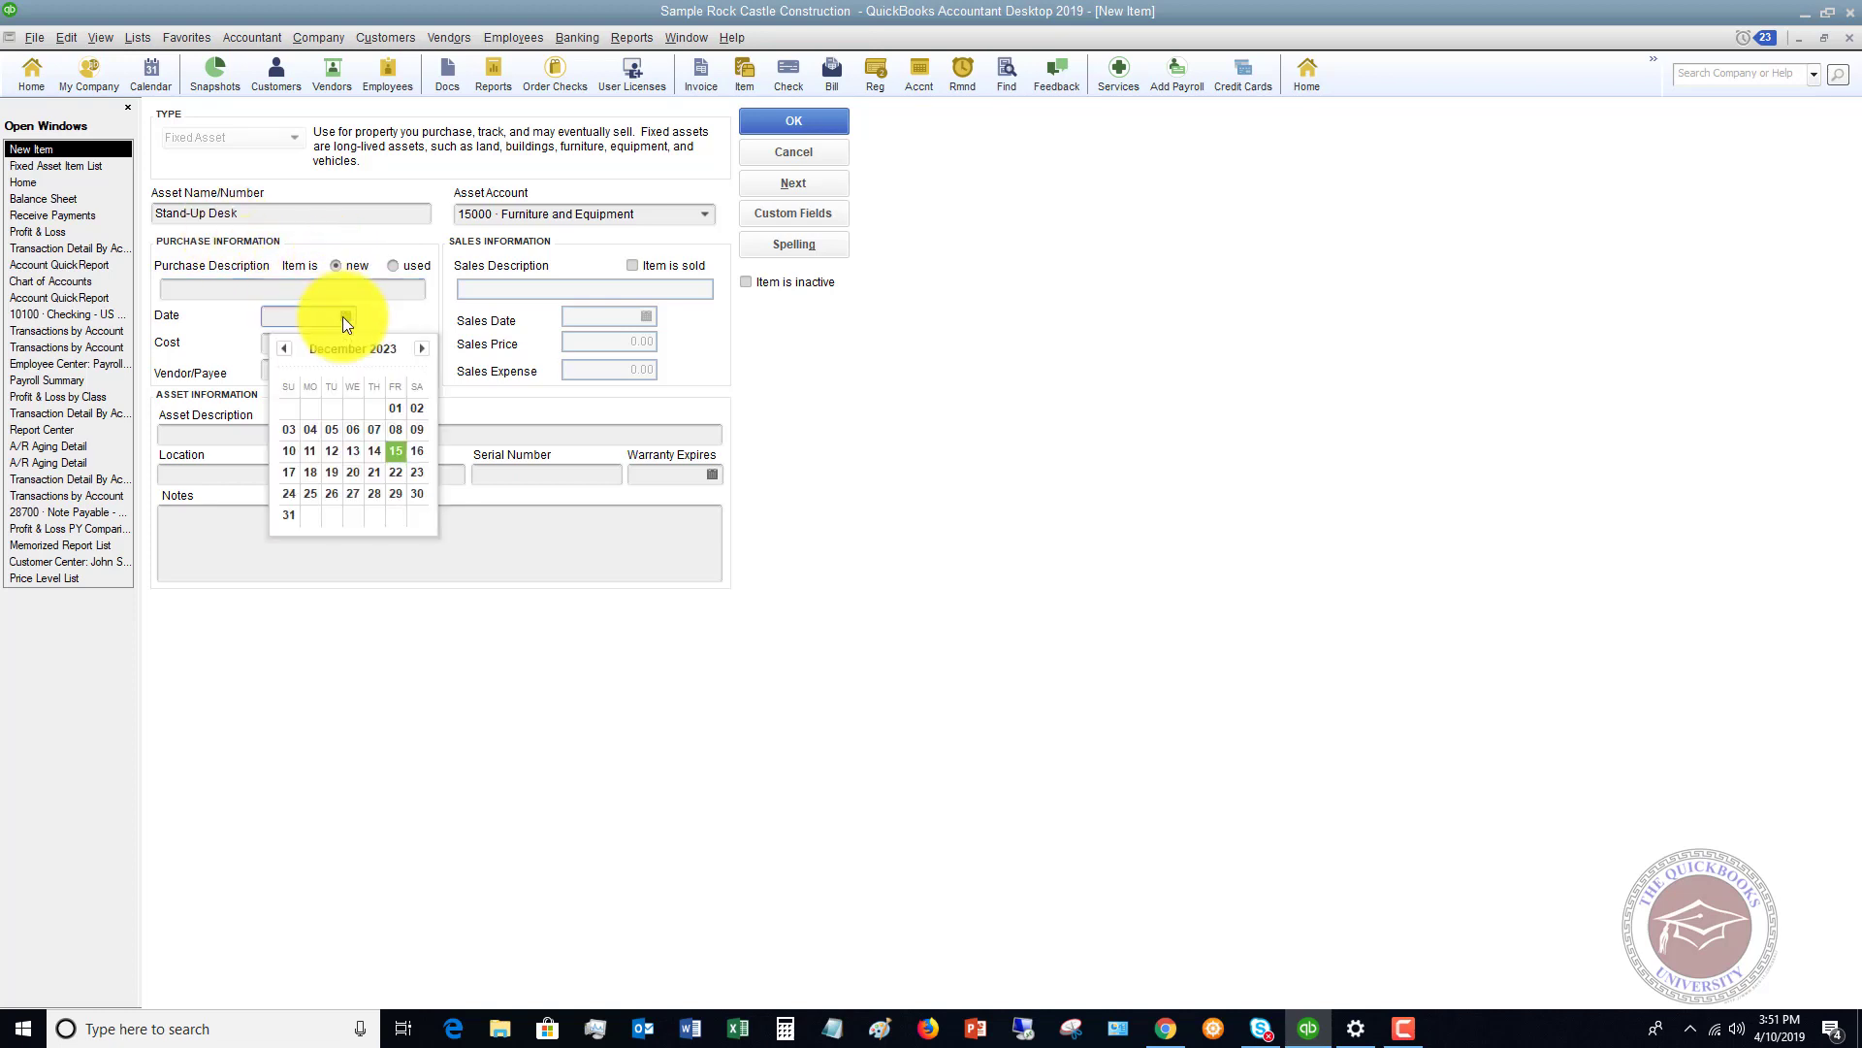
left_click(396, 451)
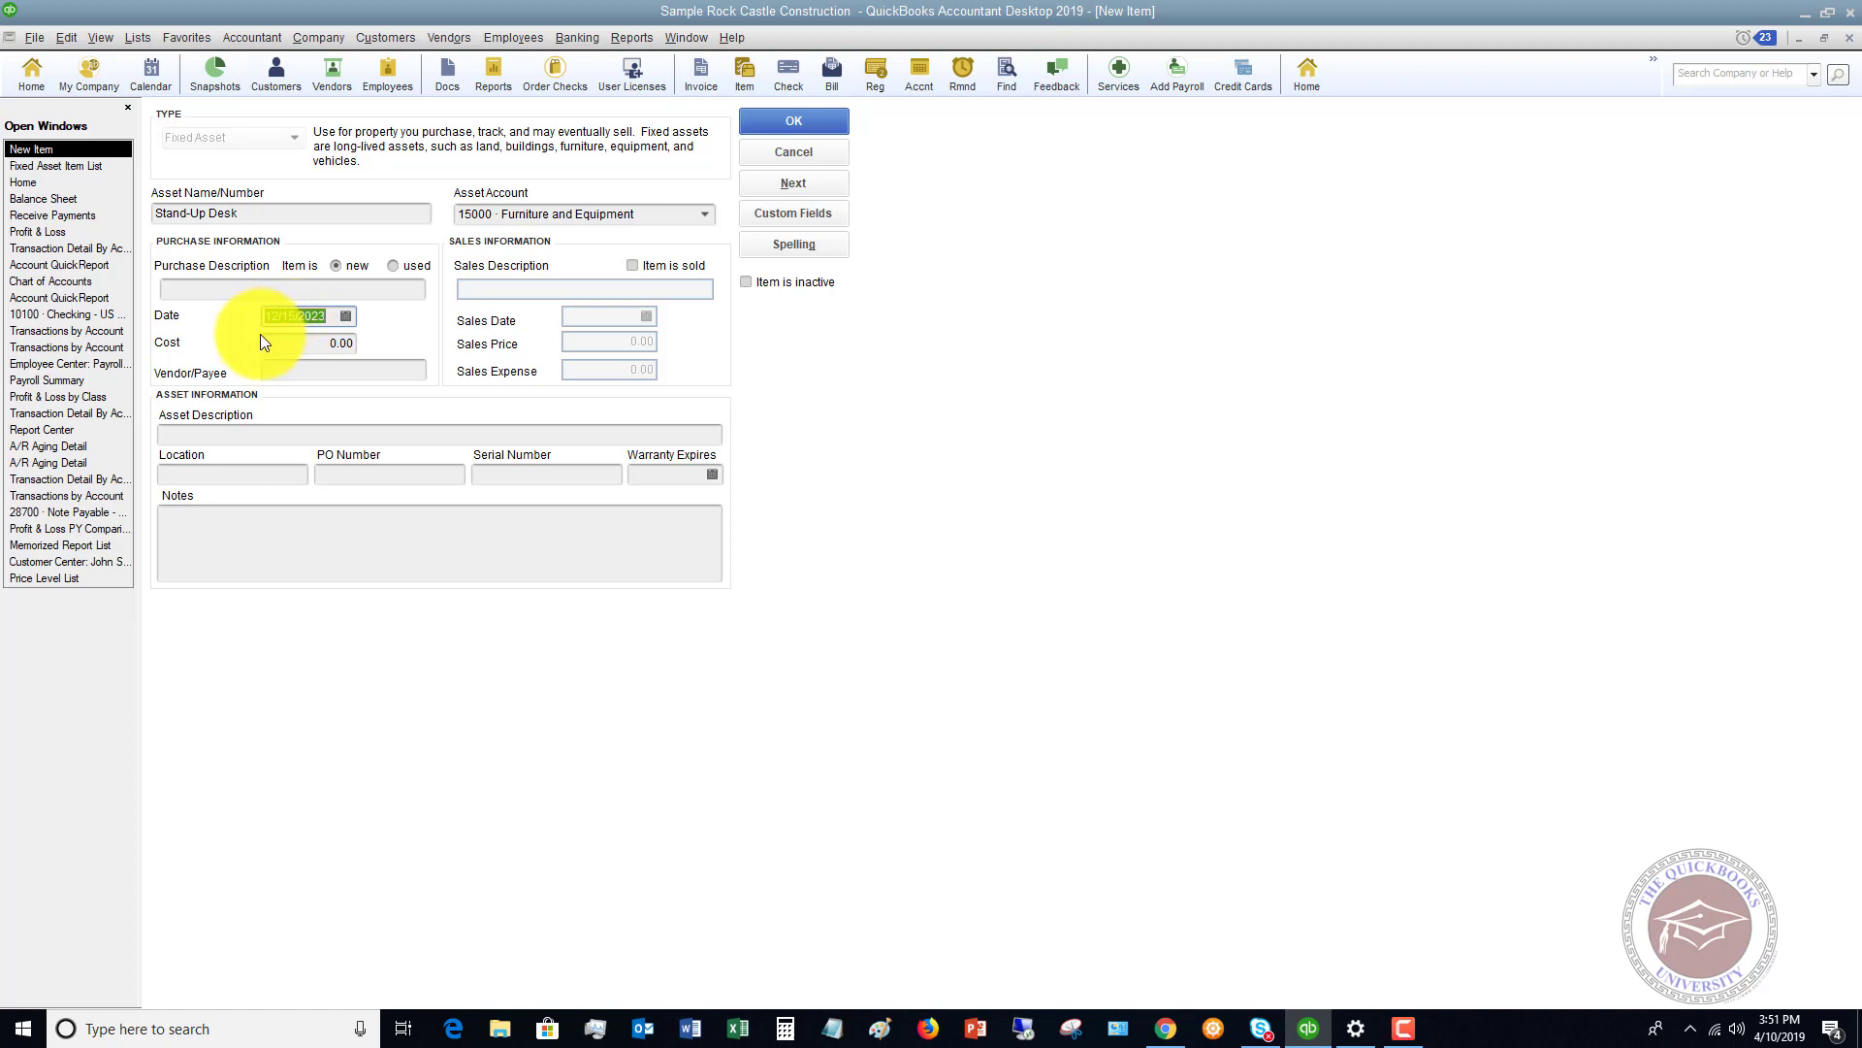
left_click(305, 343)
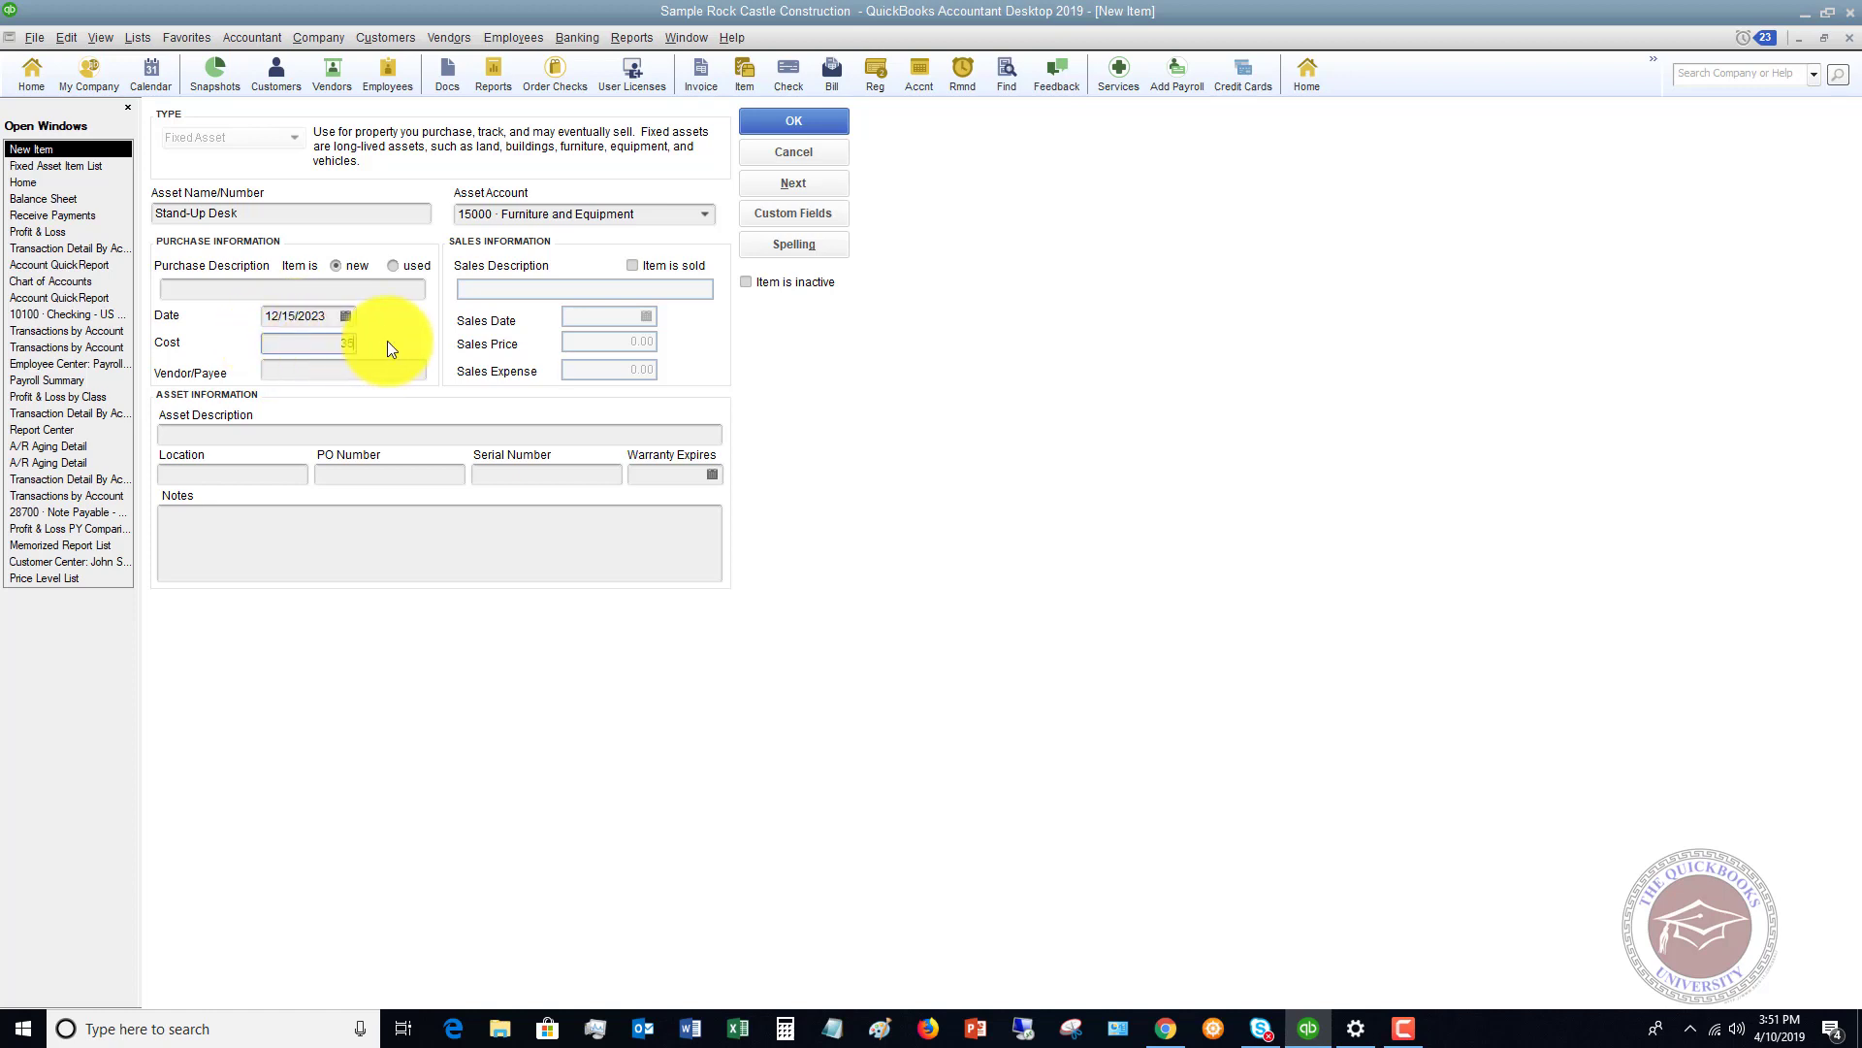
key("Tab")
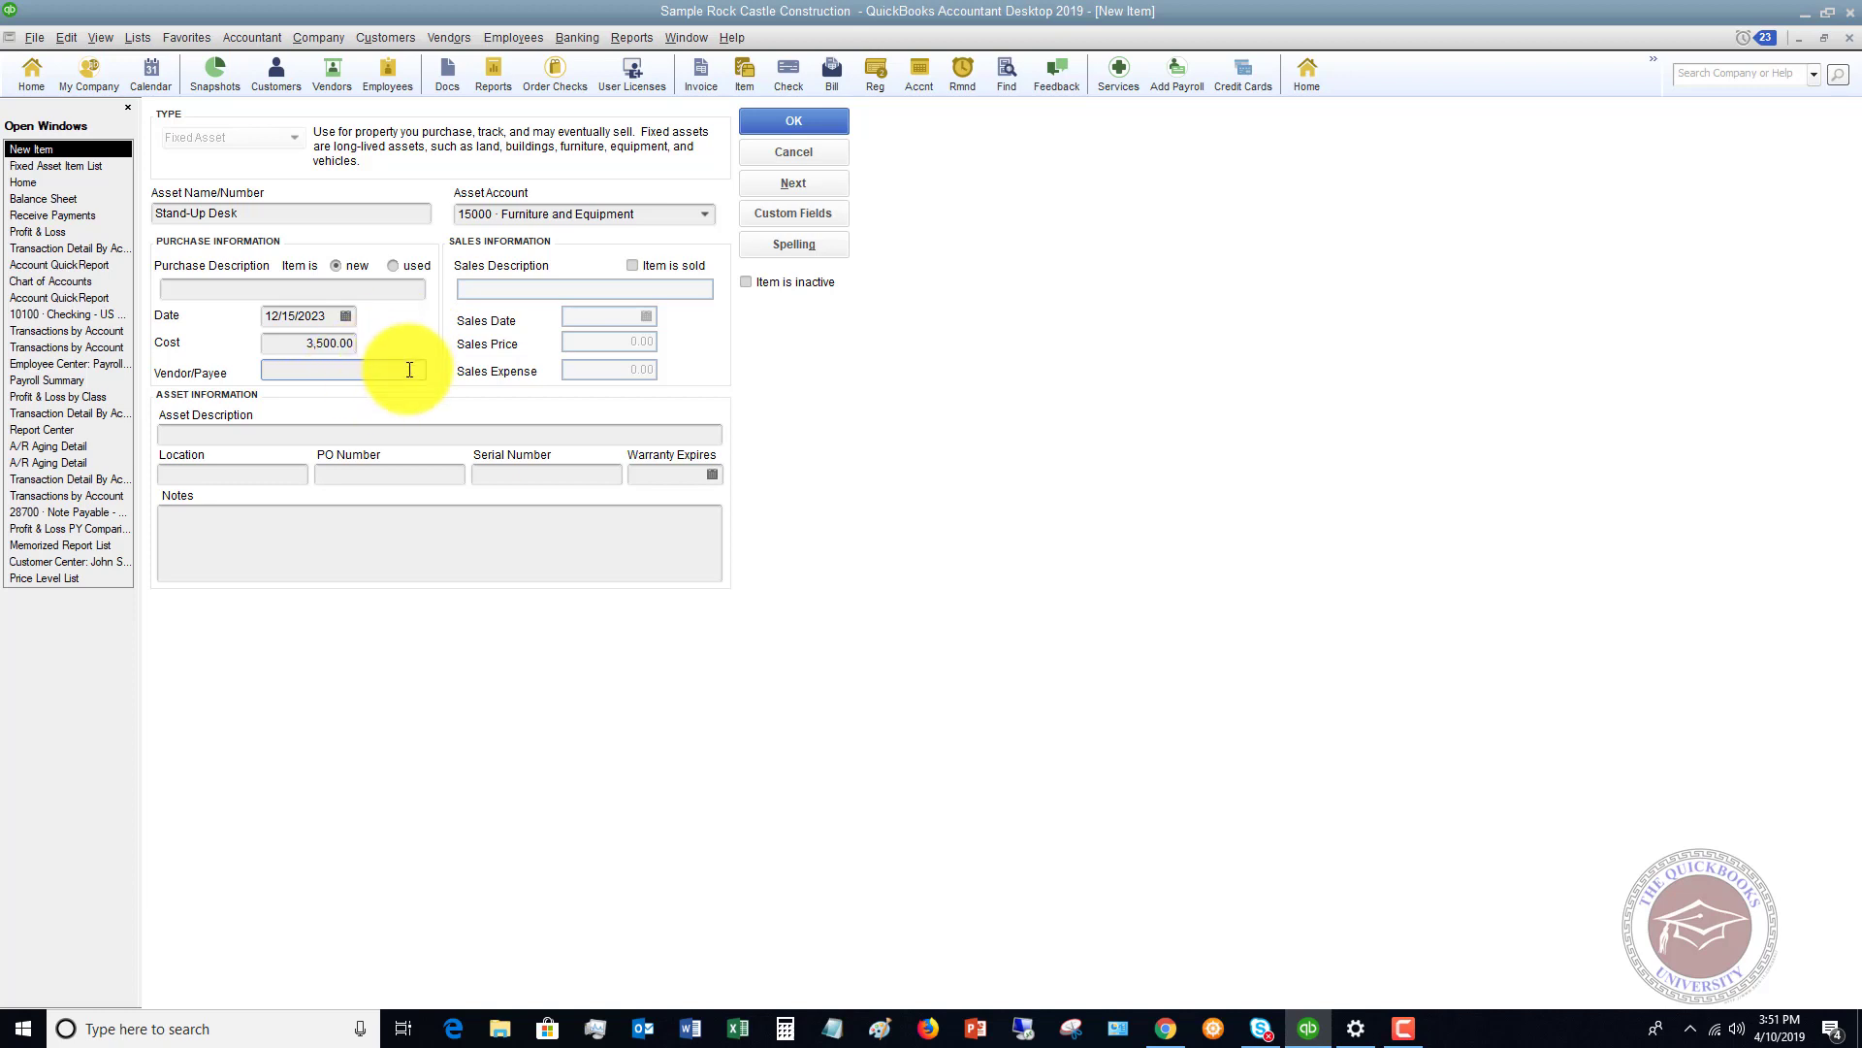
type("Staples")
key("Tab")
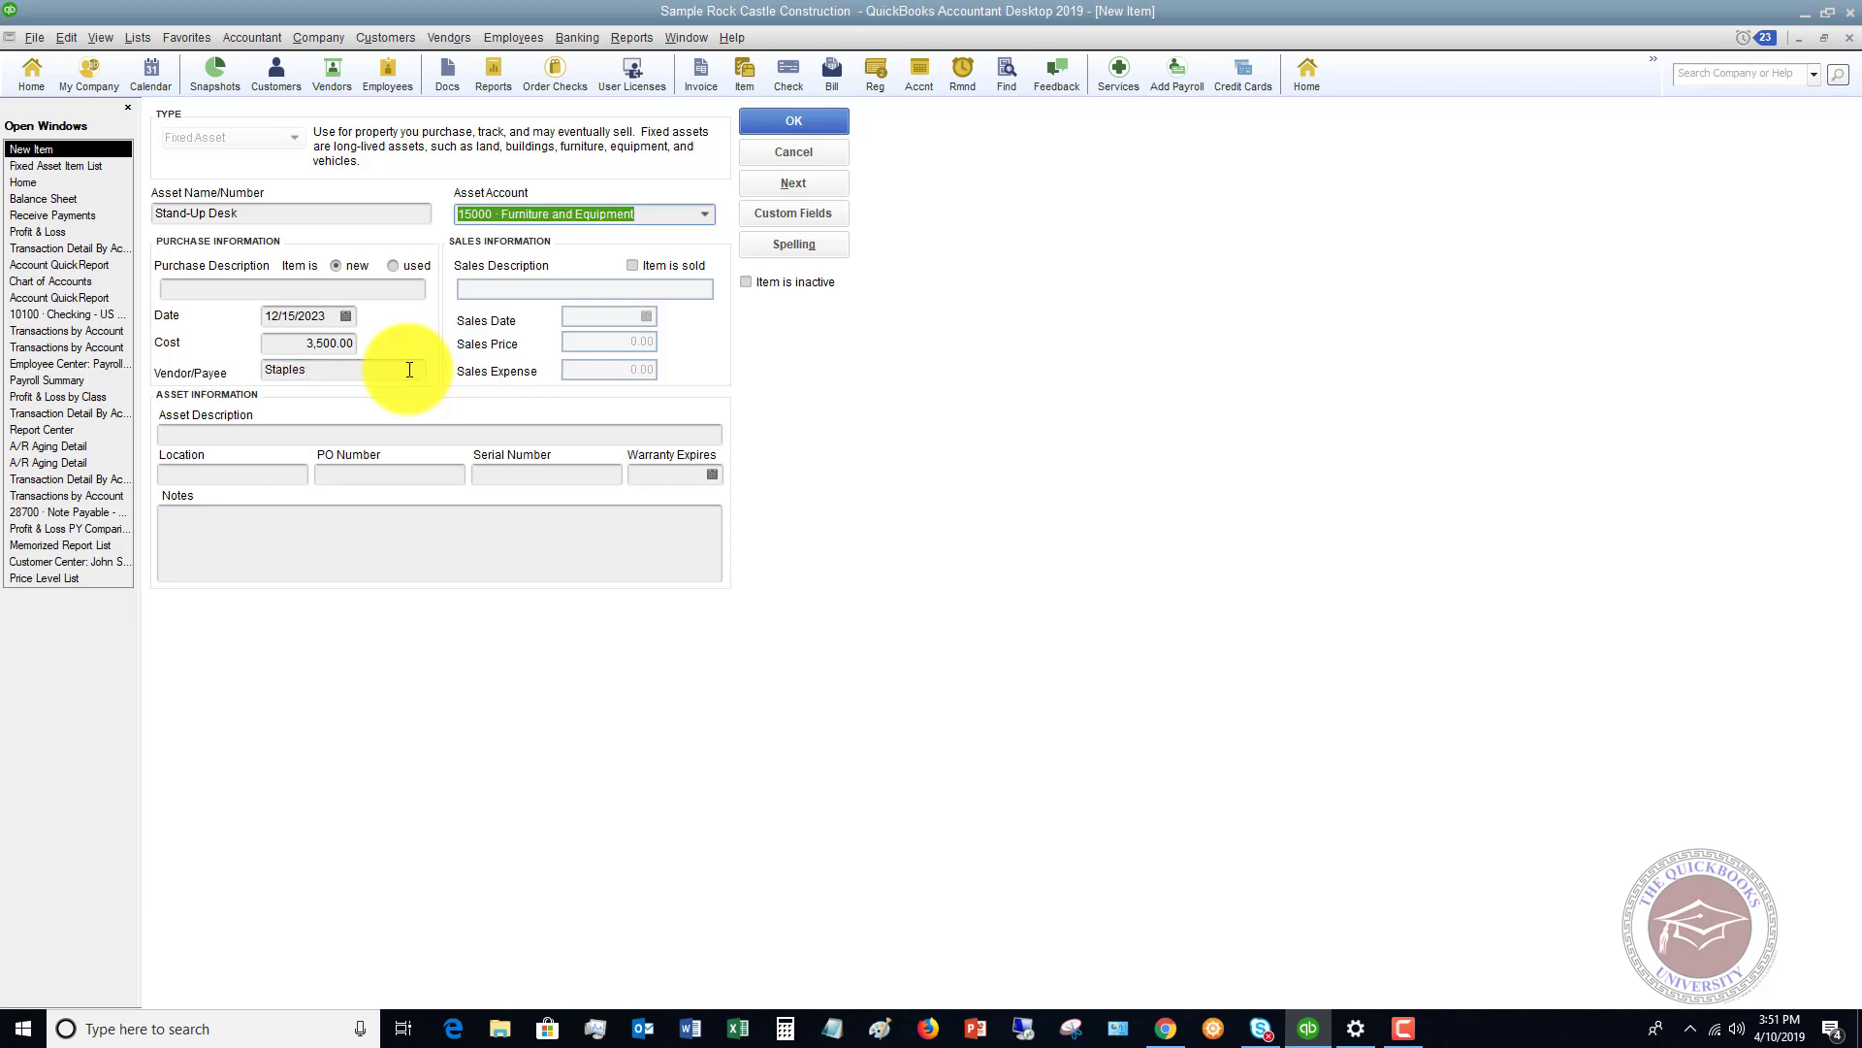
key("Tab")
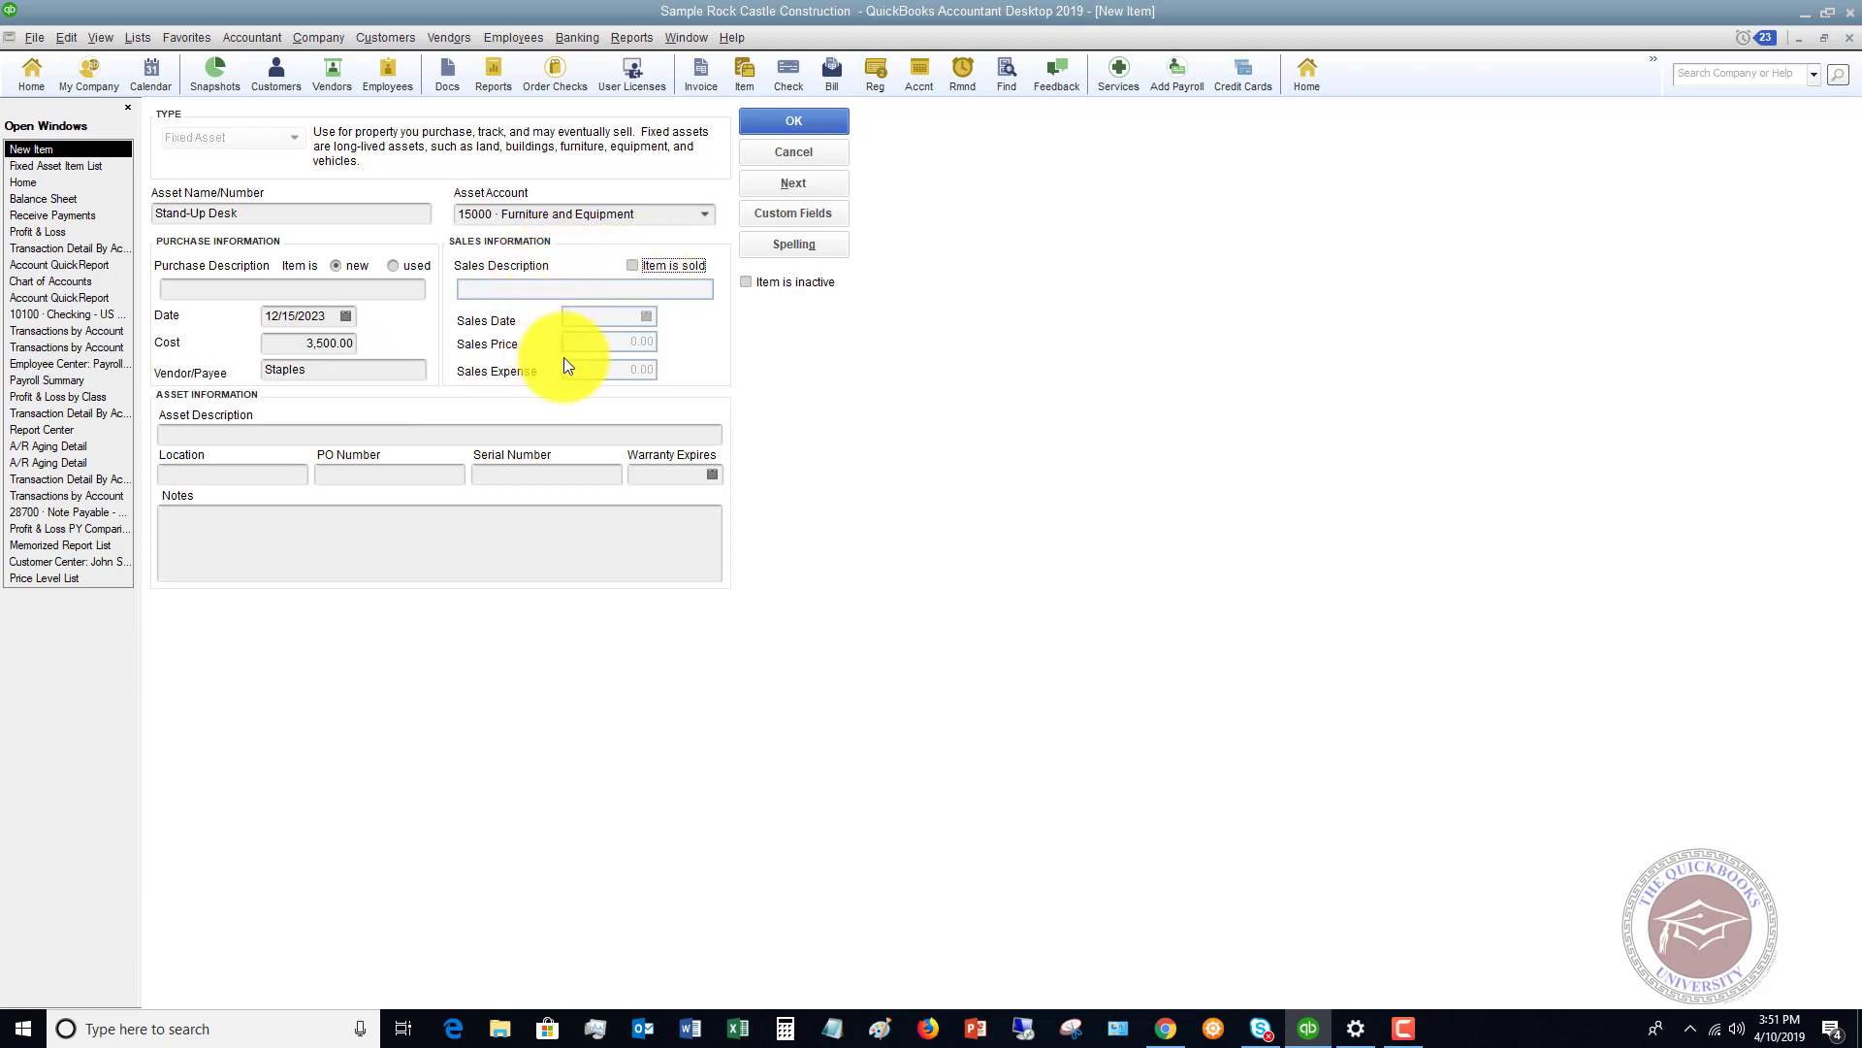
Describe the asset as a stand-up desk in an employee's office and set that office as location.
left_click(338, 439)
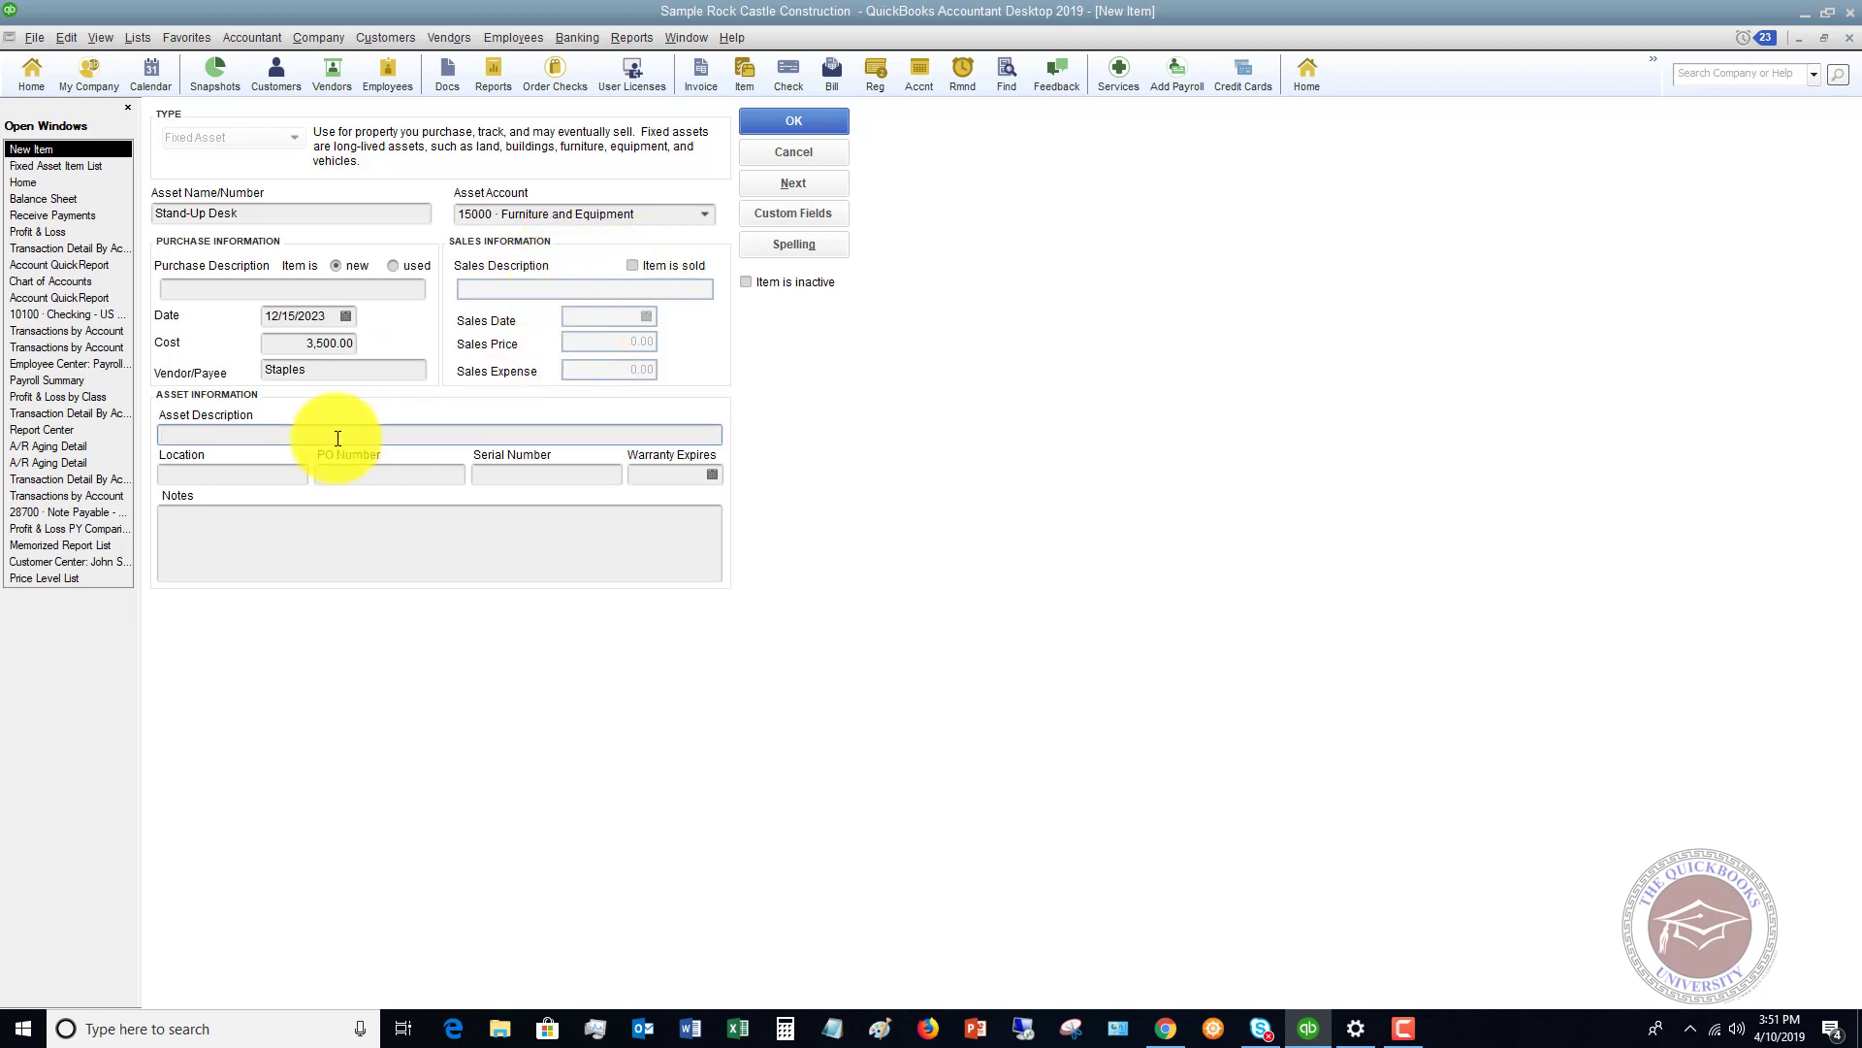
type("Stand-up desk in Larry's office")
key("Tab")
type("L")
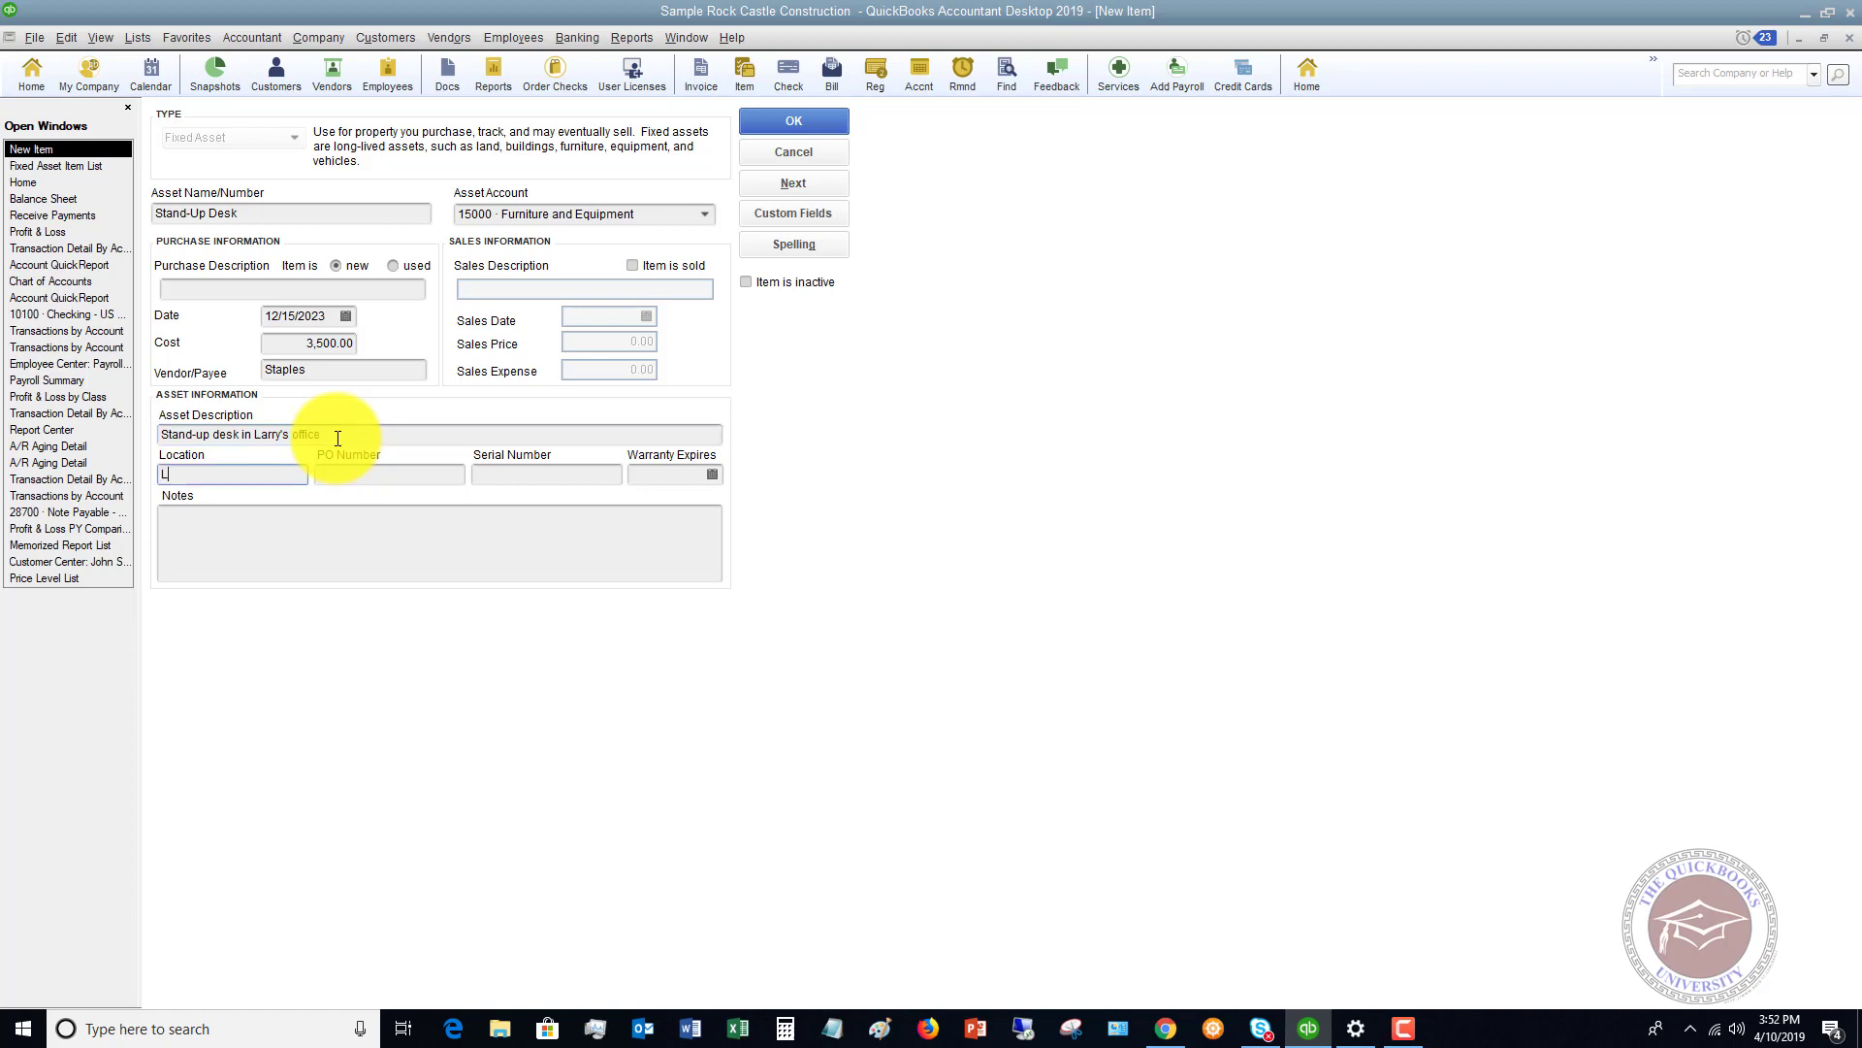
type("arry's office")
key("Tab")
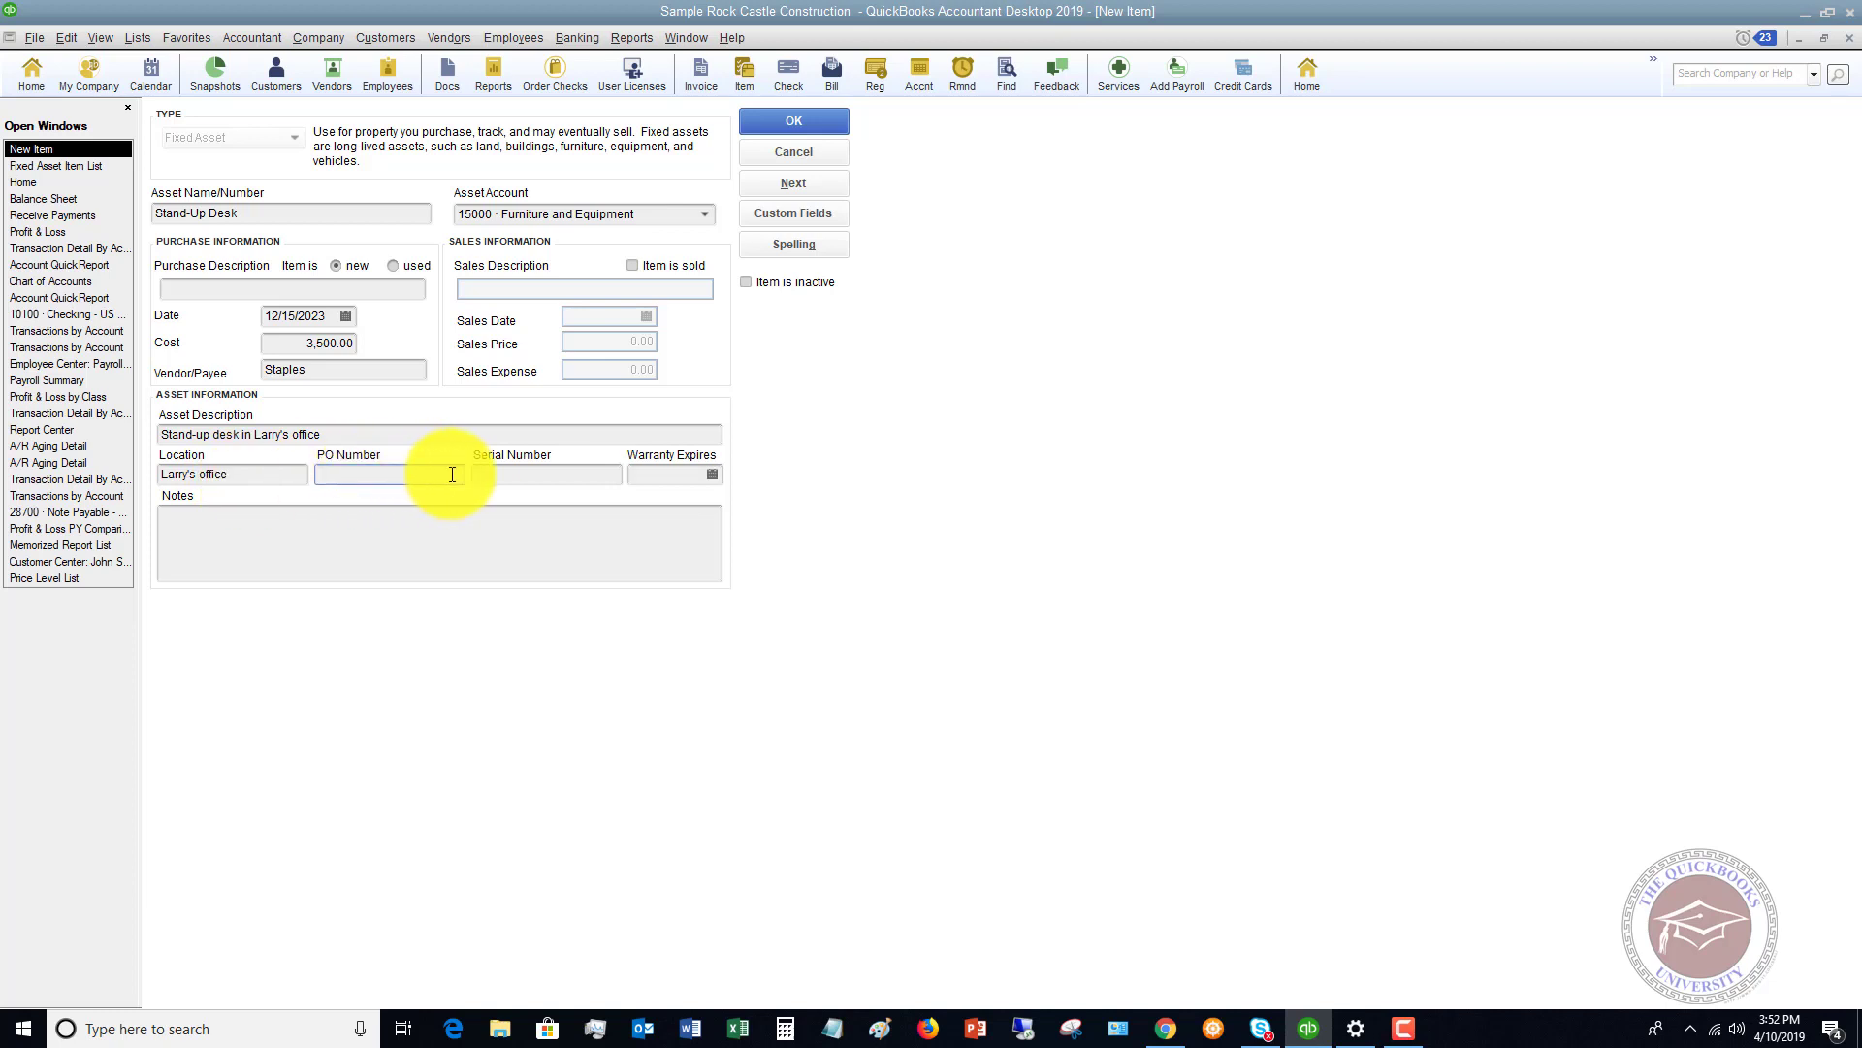
Enter serial number 1254187-R and set the warranty expiry to 07/15/2024.
left_click(543, 479)
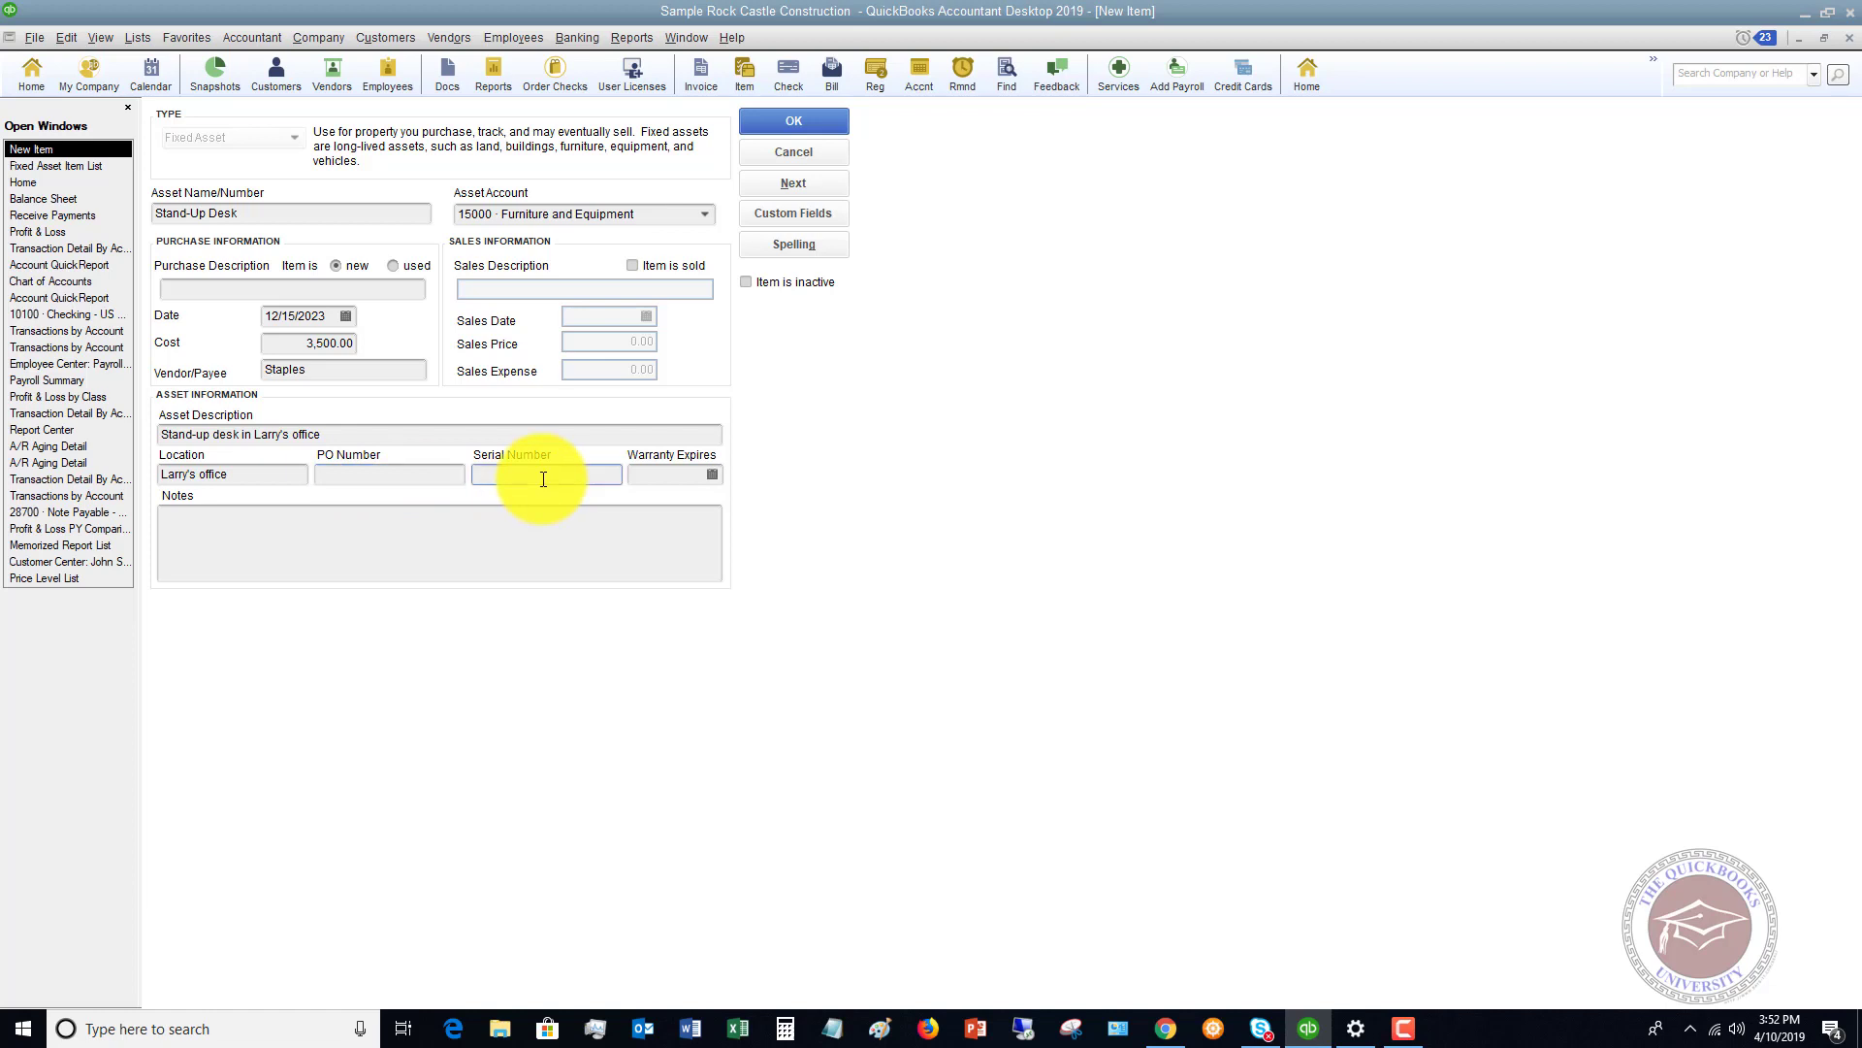
type("1254187-R")
left_click(713, 476)
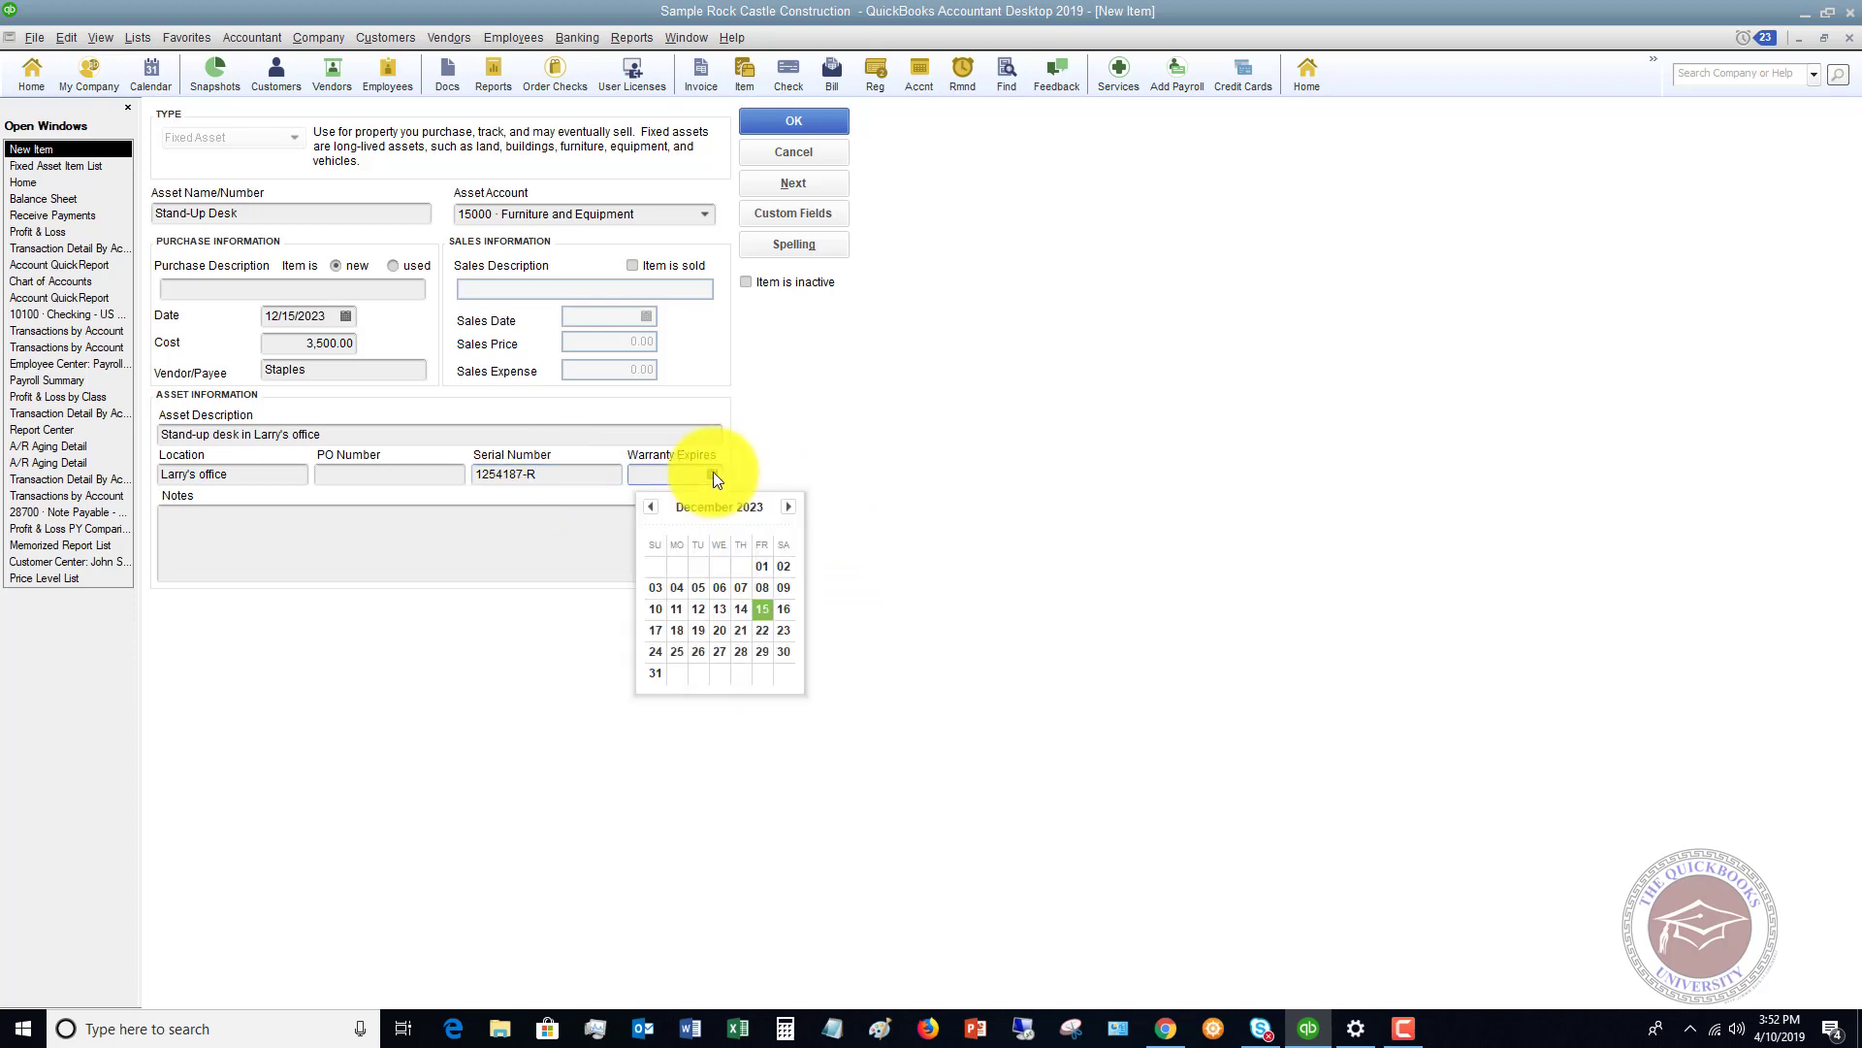
left_click(786, 507)
left_click(786, 506)
left_click(786, 506)
left_click(786, 506)
left_click(786, 506)
left_click(785, 507)
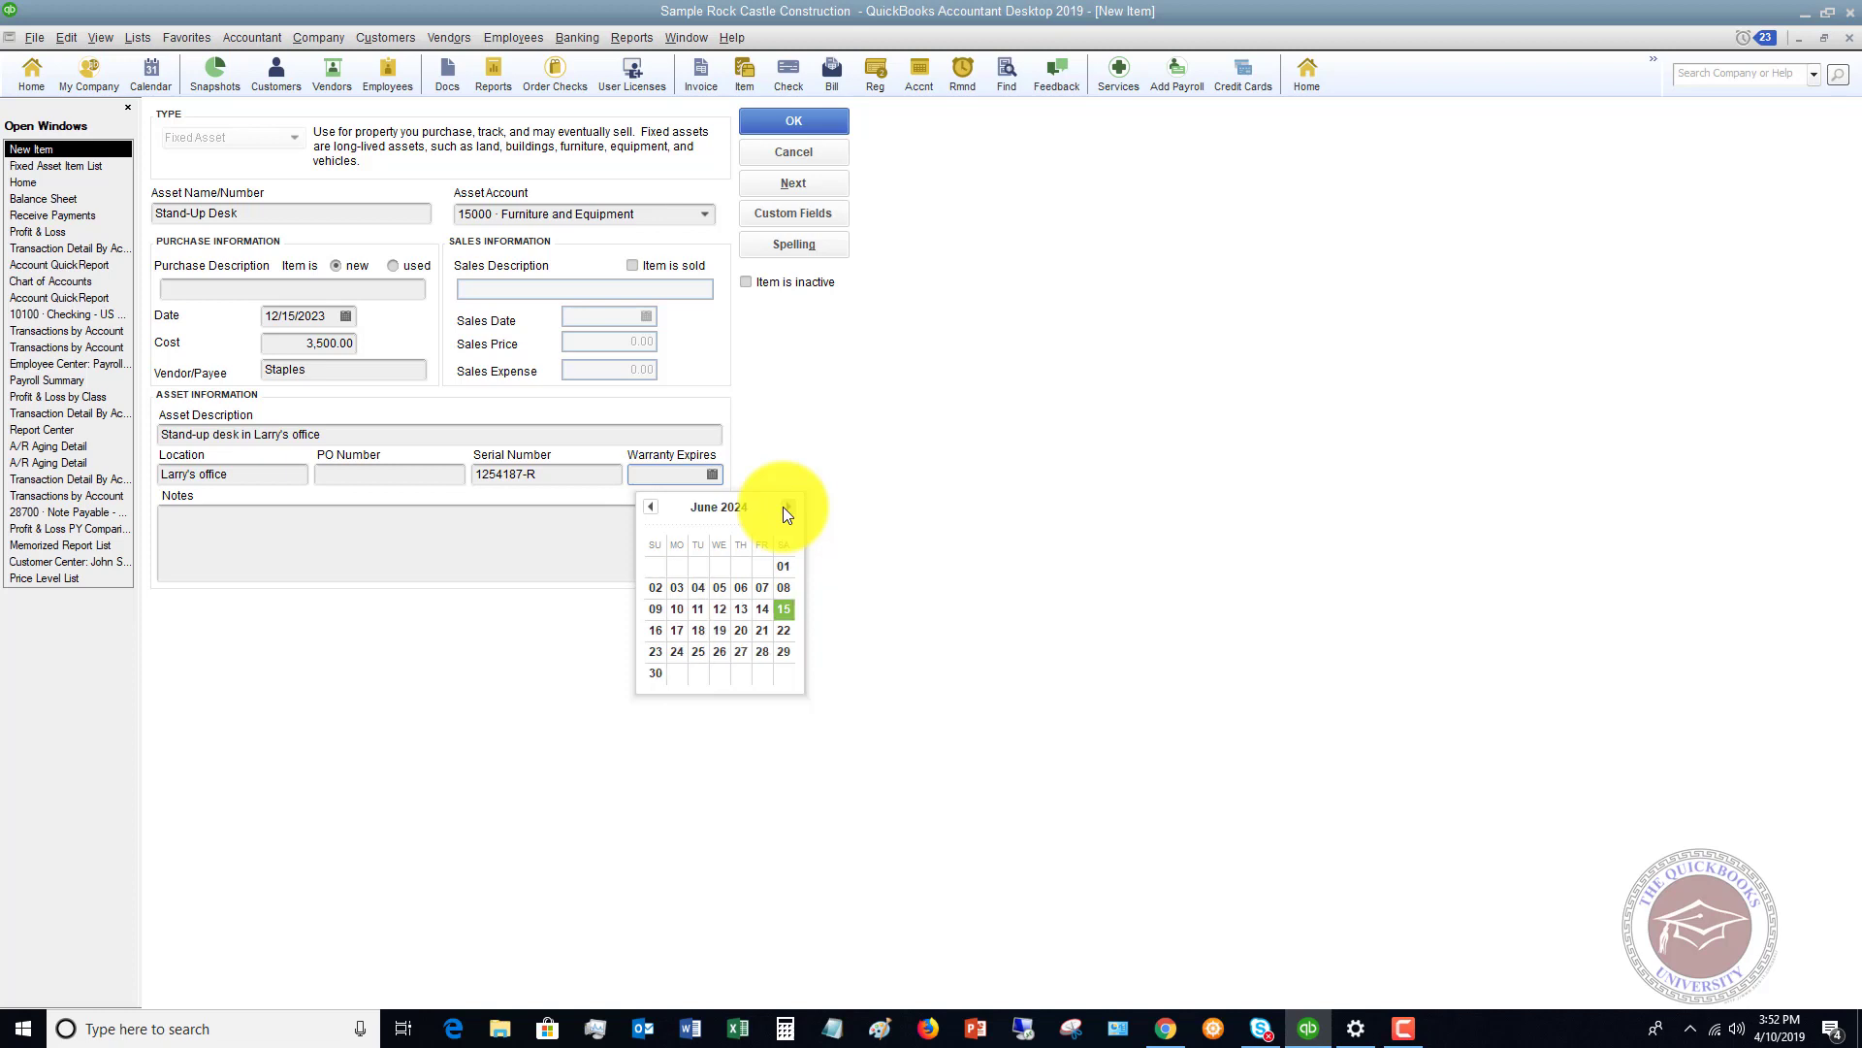
left_click(786, 507)
left_click(679, 609)
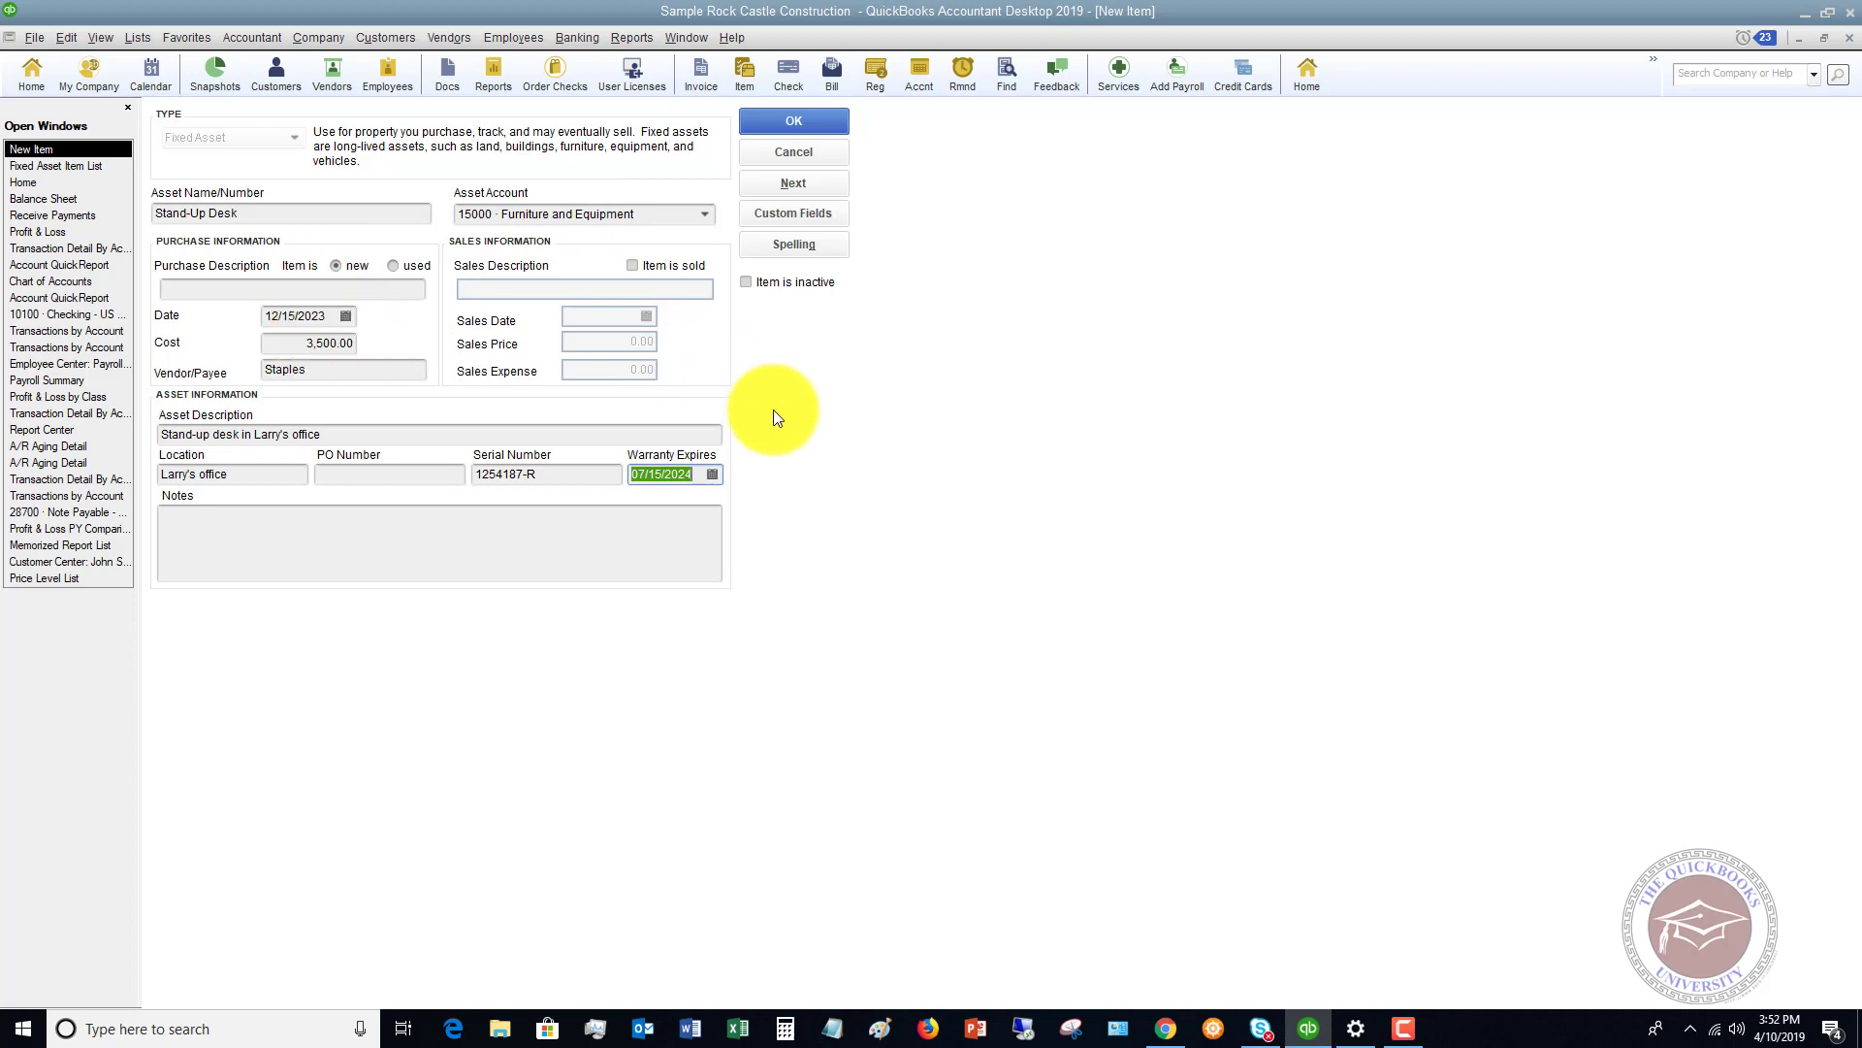
Add the missing purchase description 'purchase of fixed asset stand-up desk'.
left_click(783, 115)
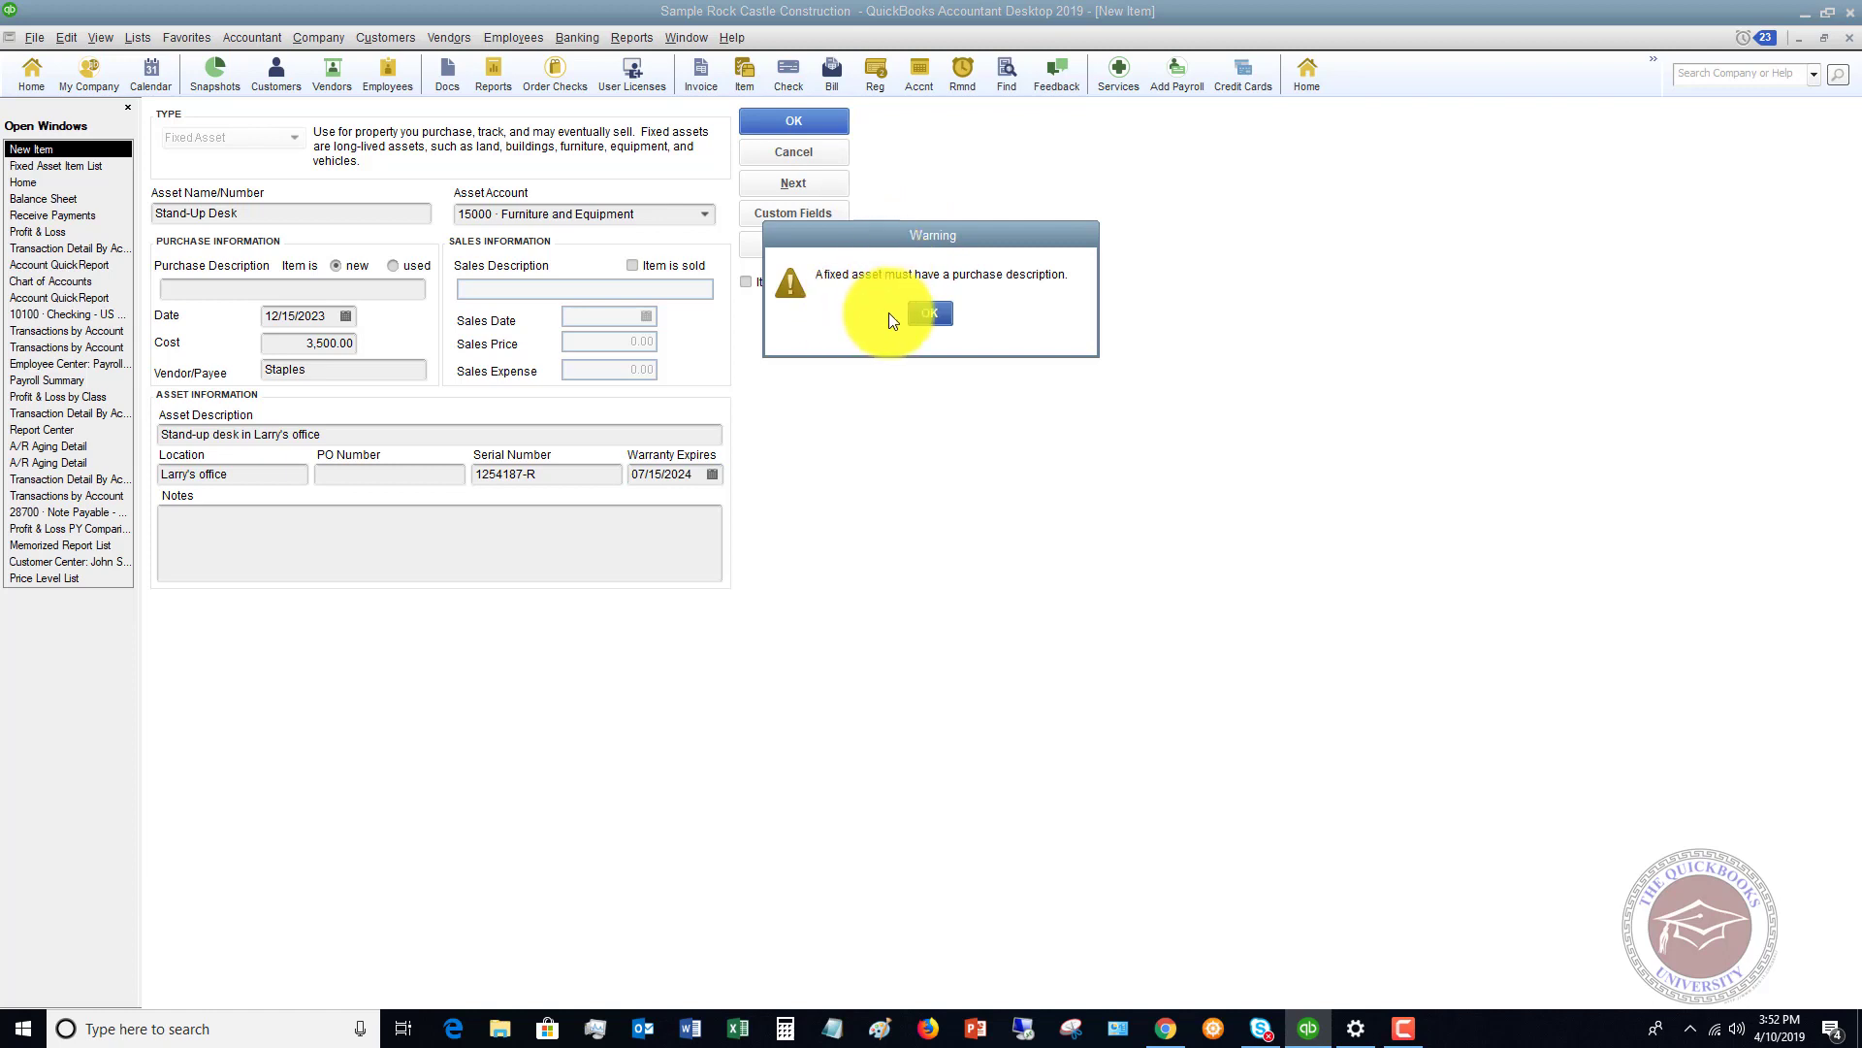
left_click(933, 314)
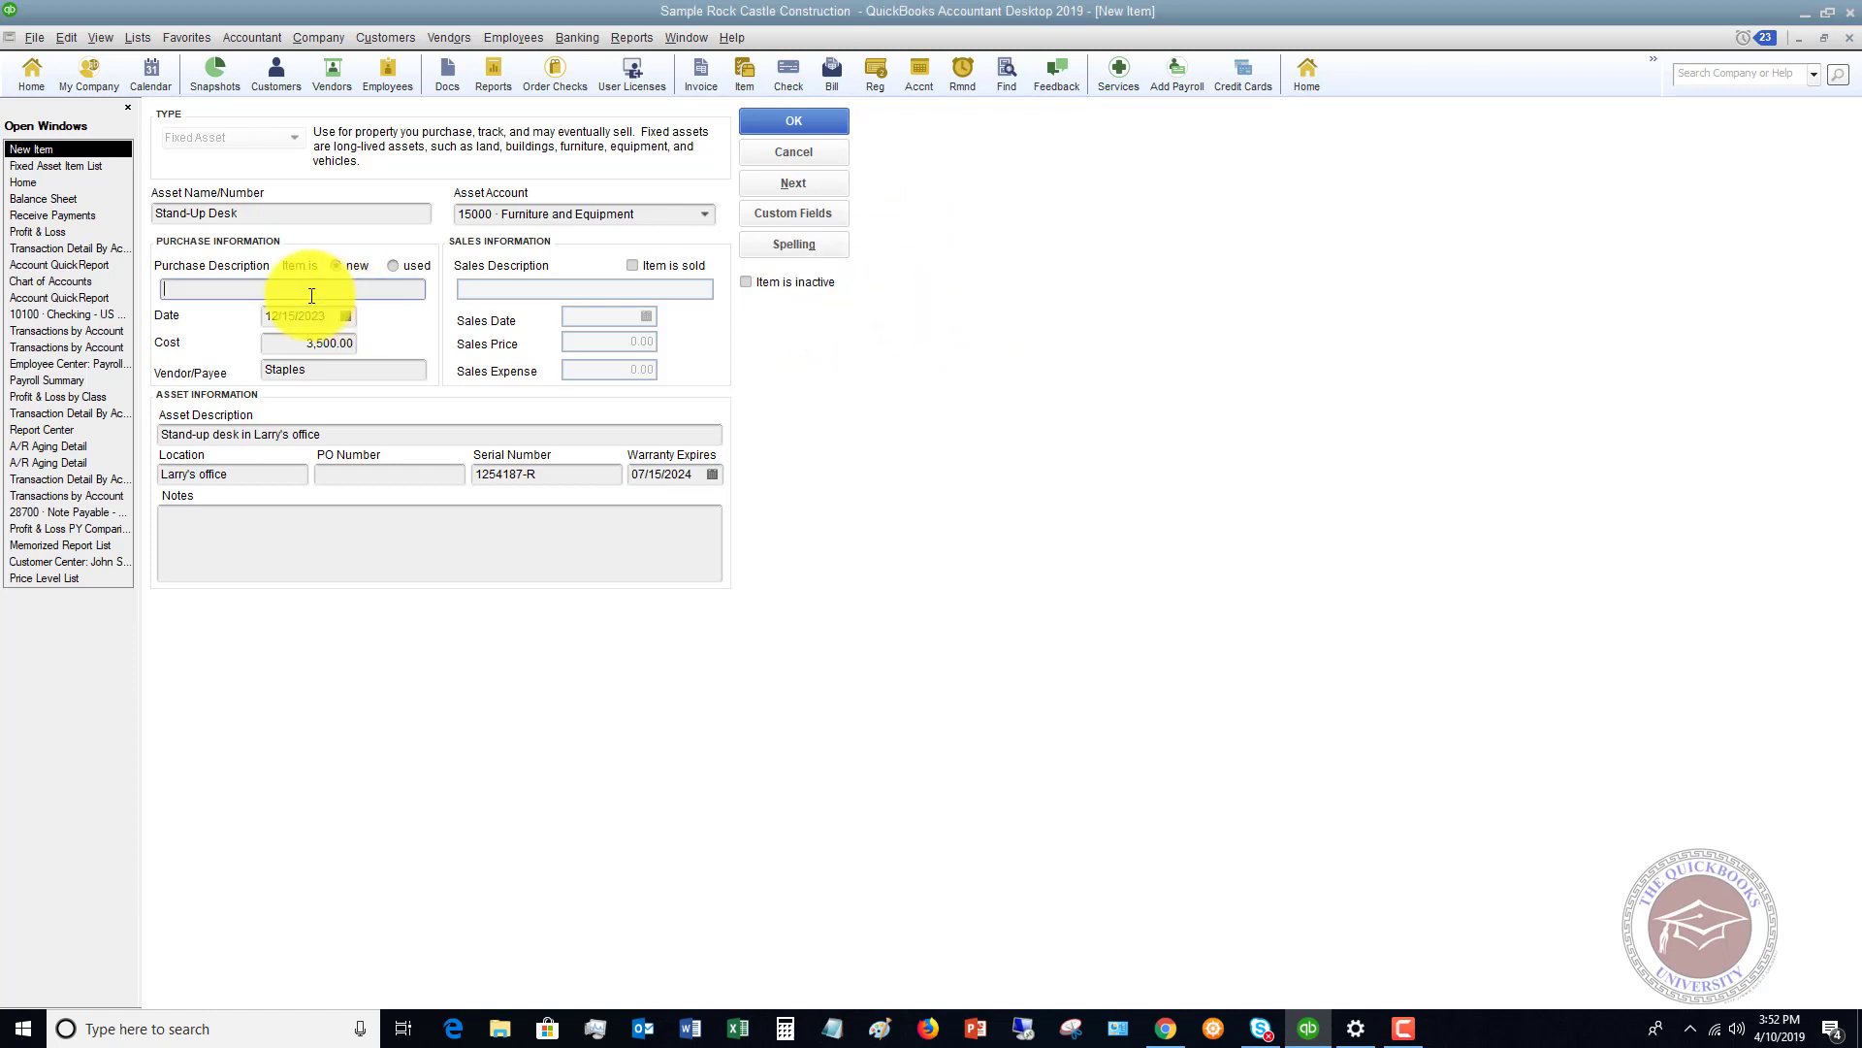
type("purchase of fixed asset stand-up desk")
Save the Stand-Up Desk item, widen the list's Name column, and bring up the Balance Sheet.
left_click(772, 113)
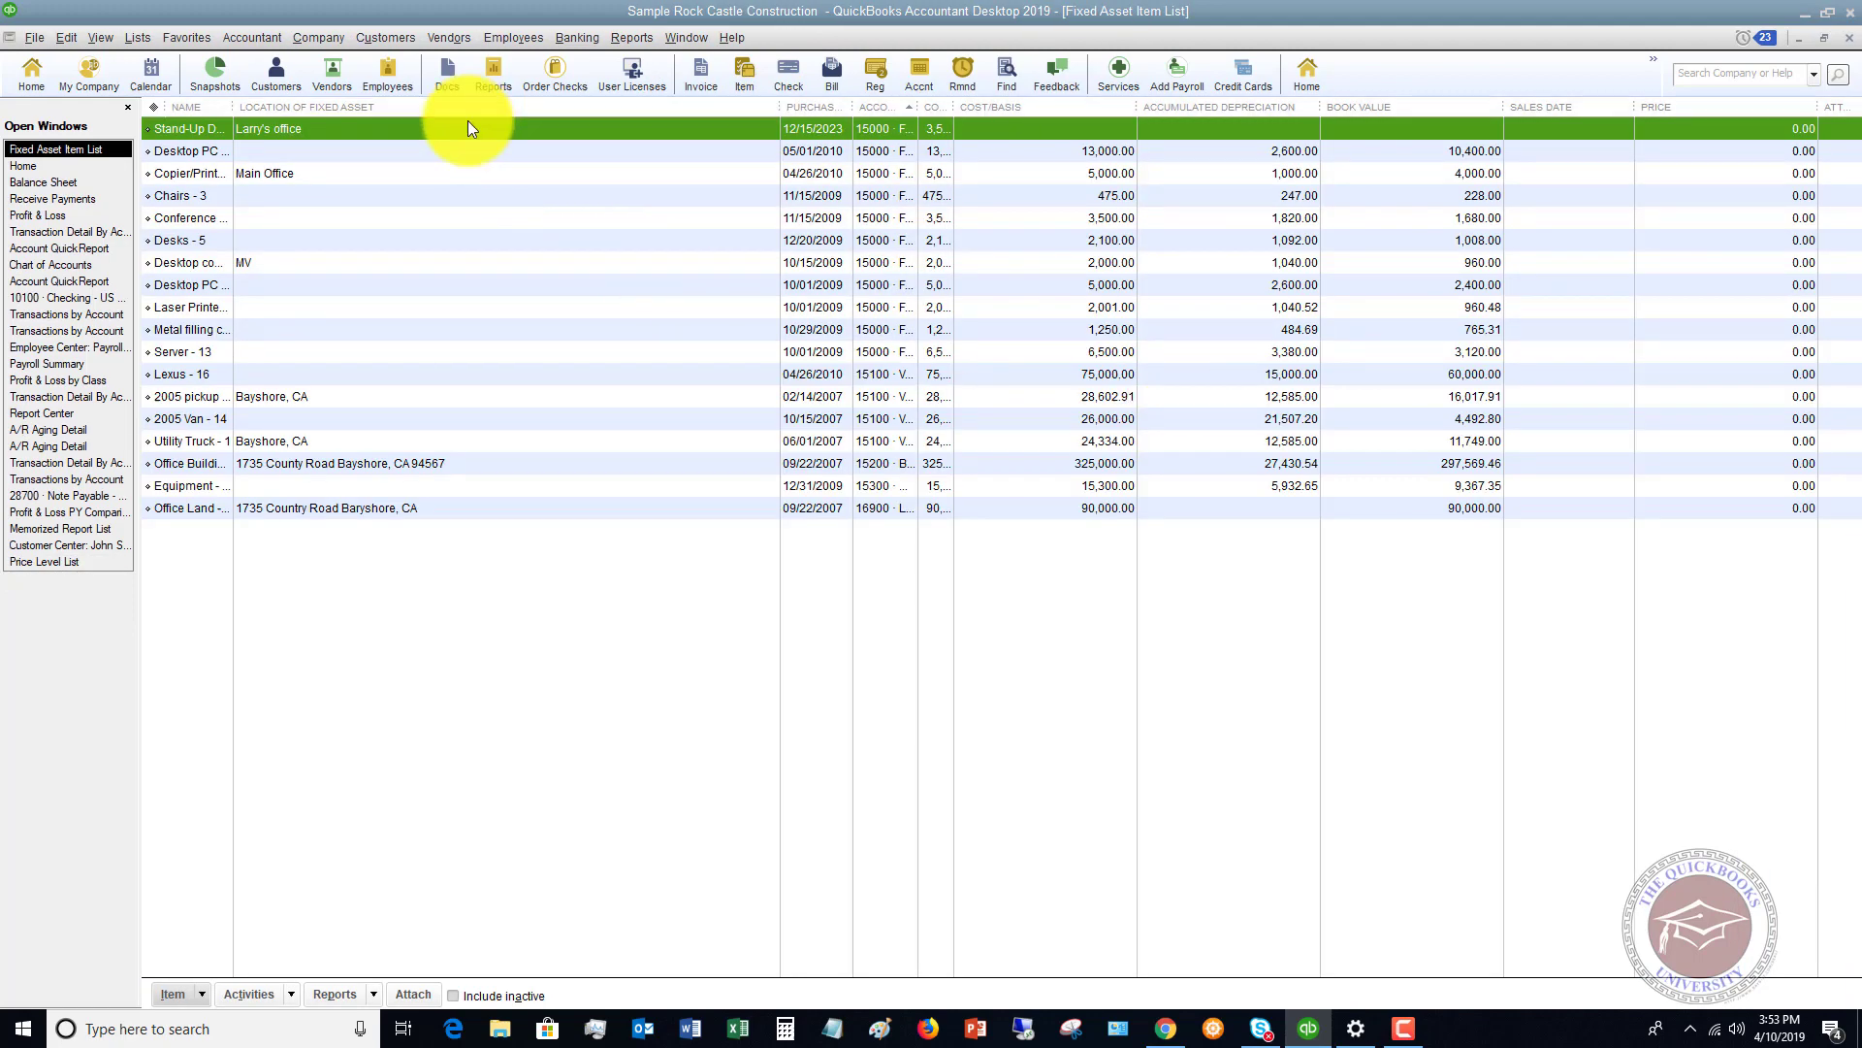
left_click_drag(233, 107, 296, 108)
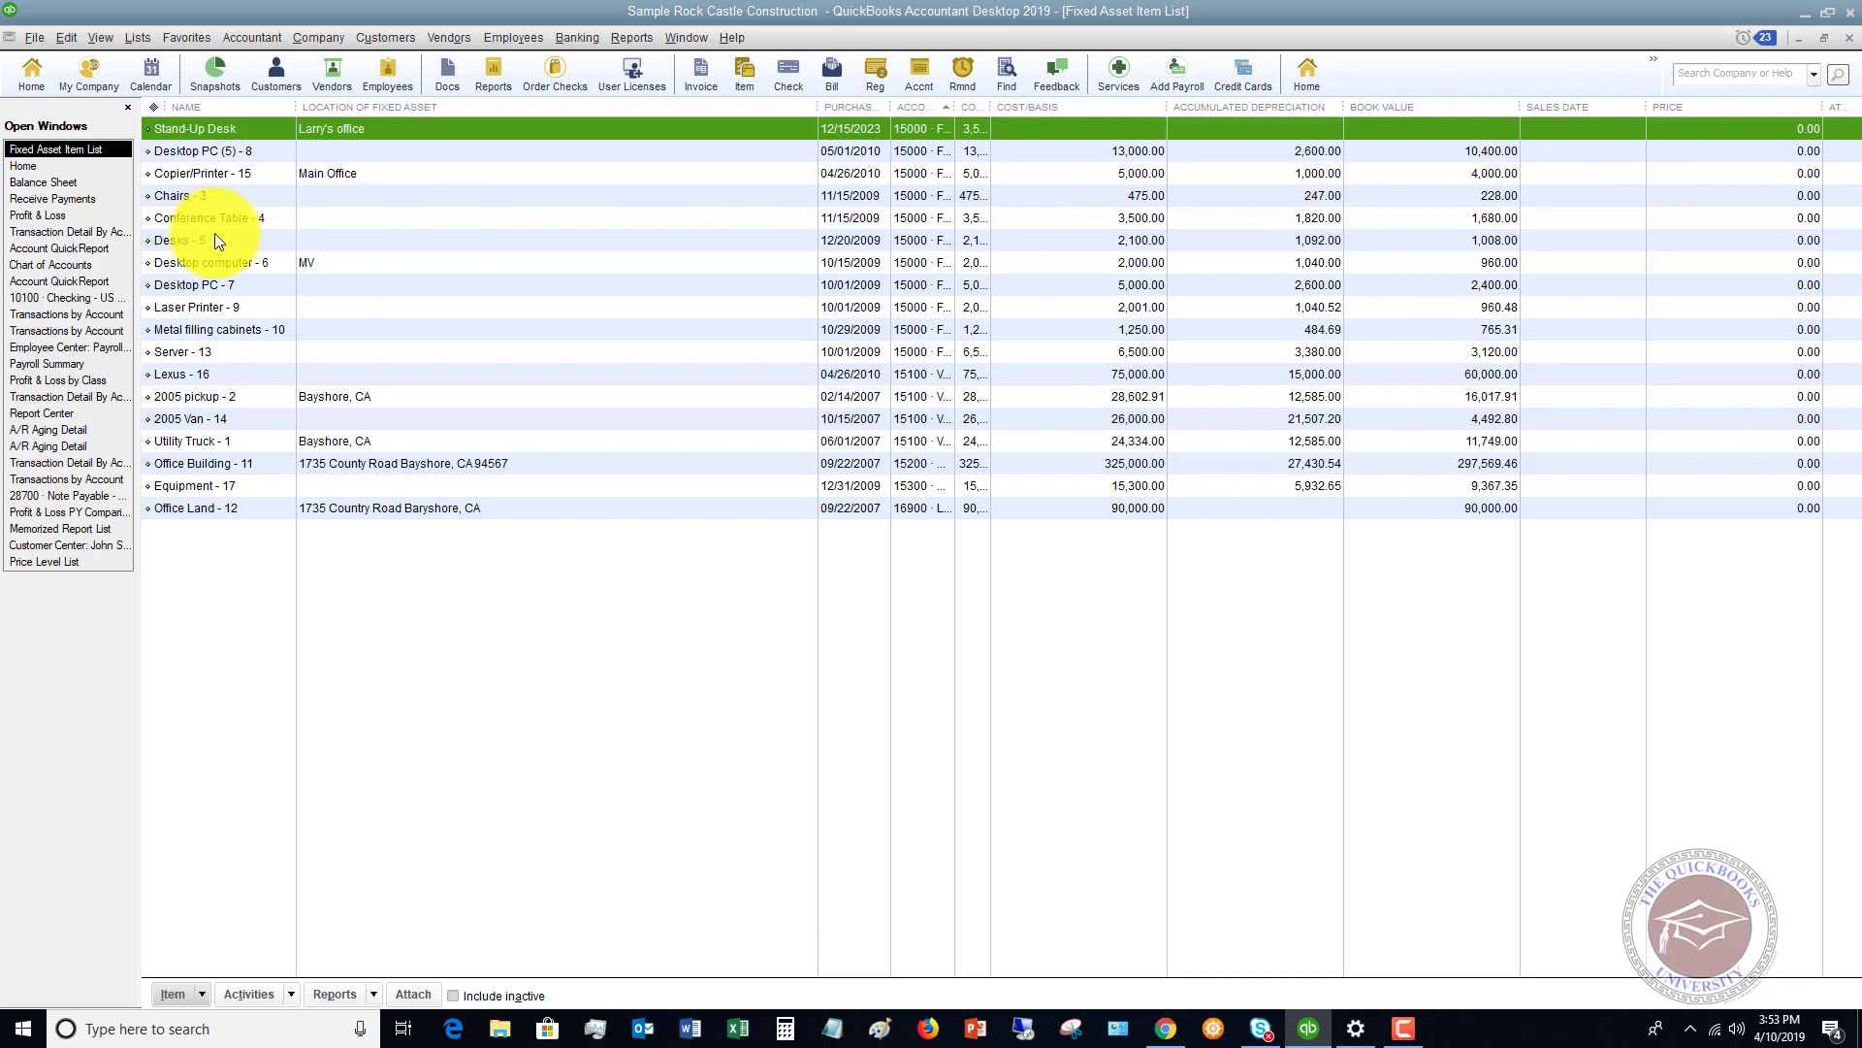
left_click(44, 183)
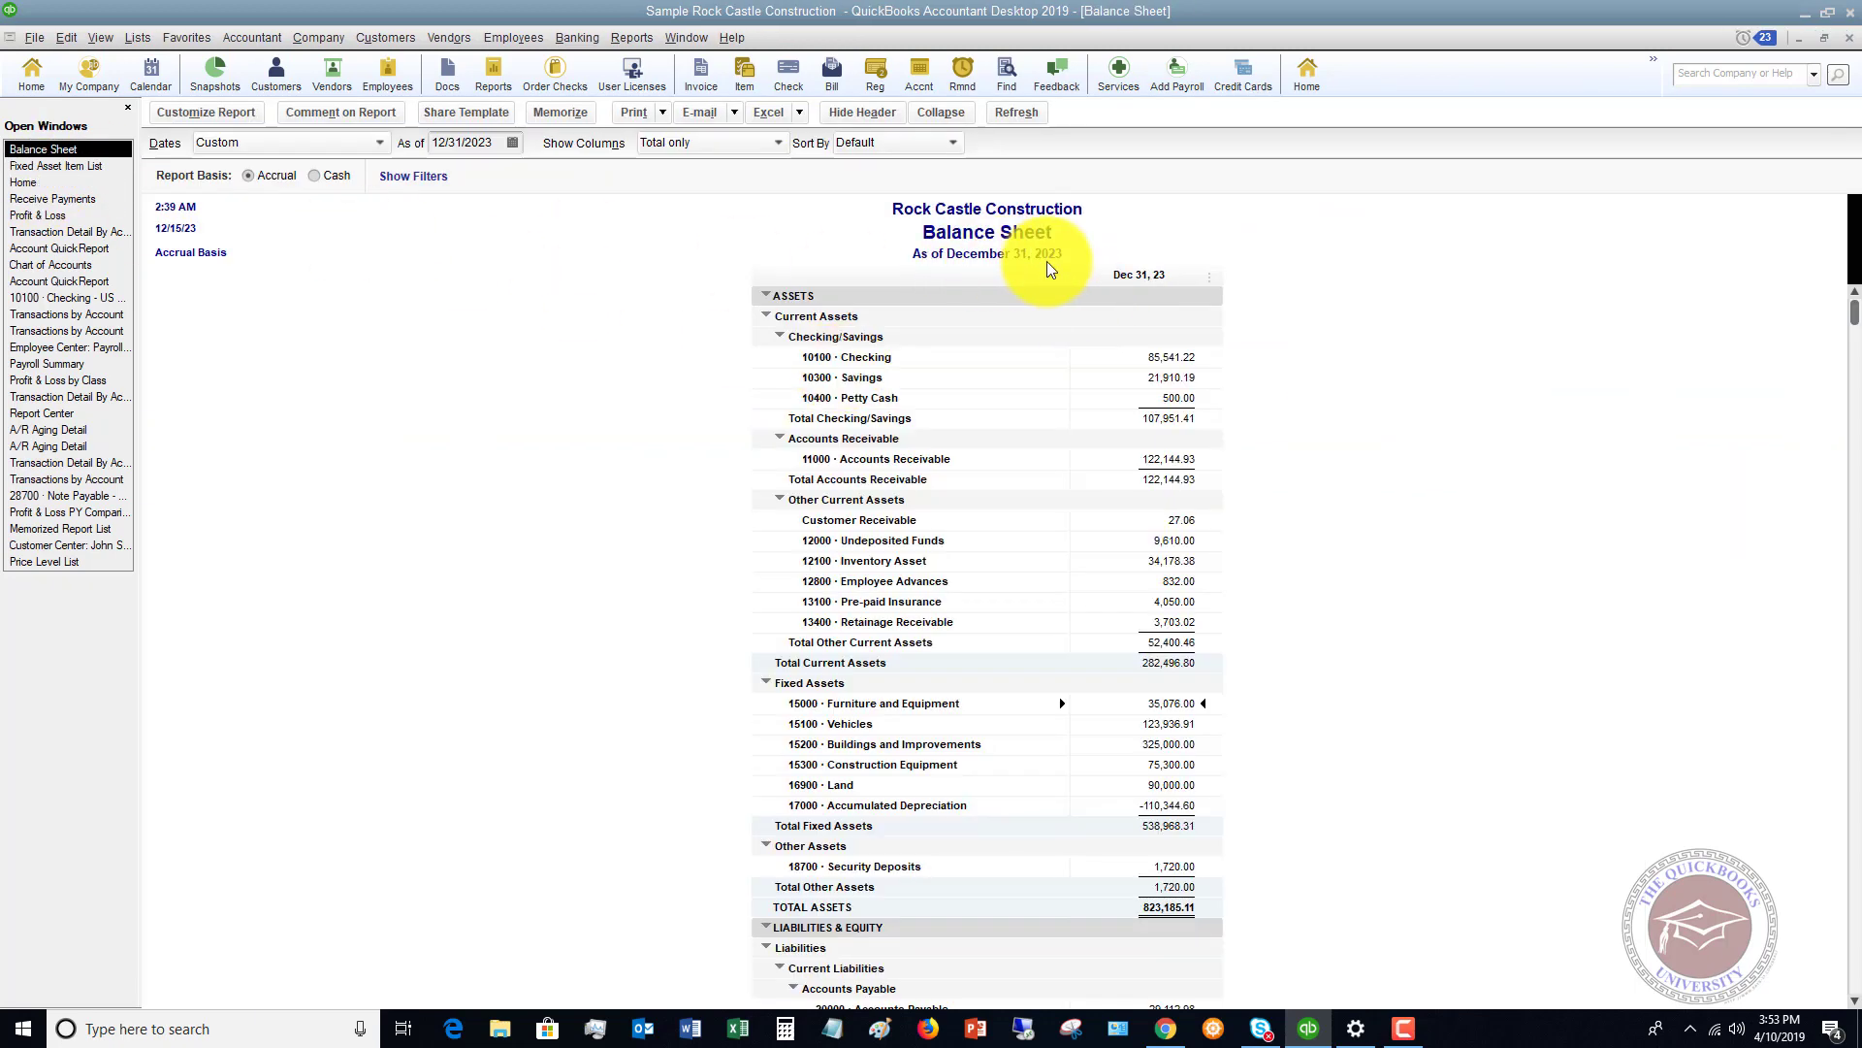
List all-dates Furniture and Equipment transactions, then go back to the Fixed Asset Item List.
double_click(1161, 702)
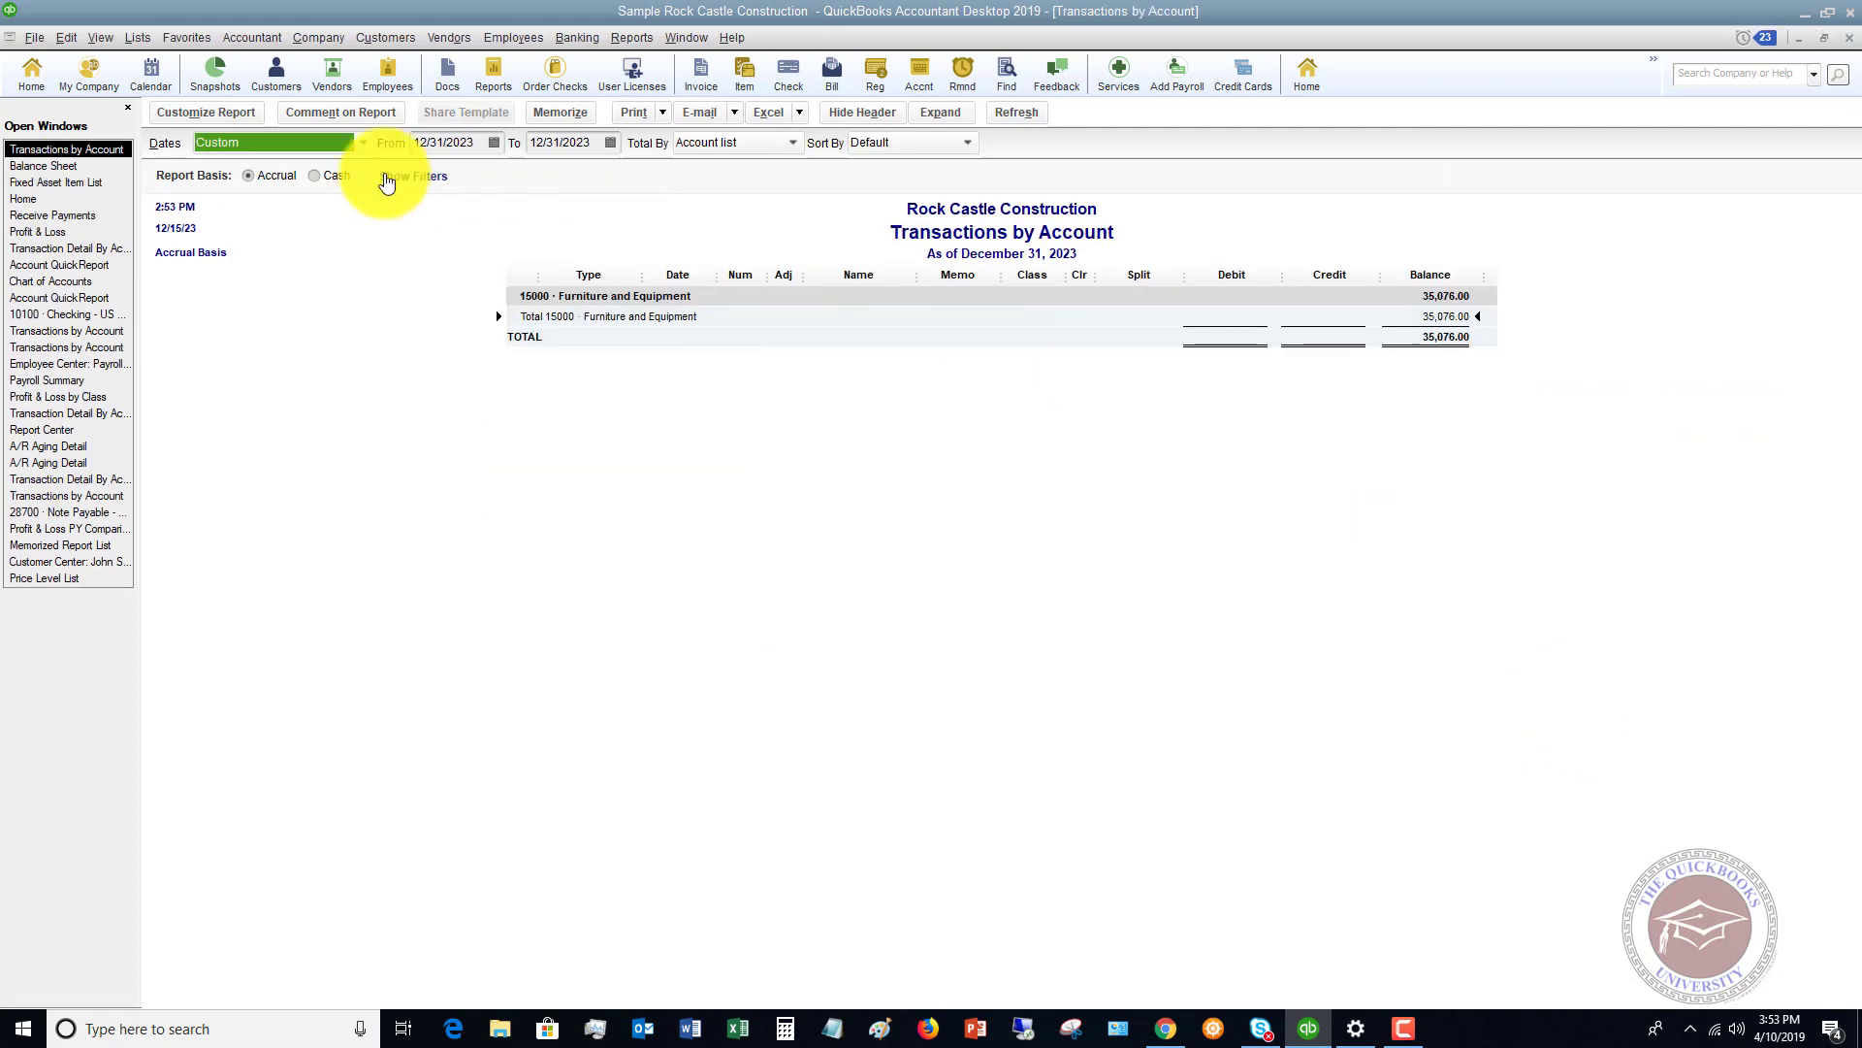
left_click(364, 142)
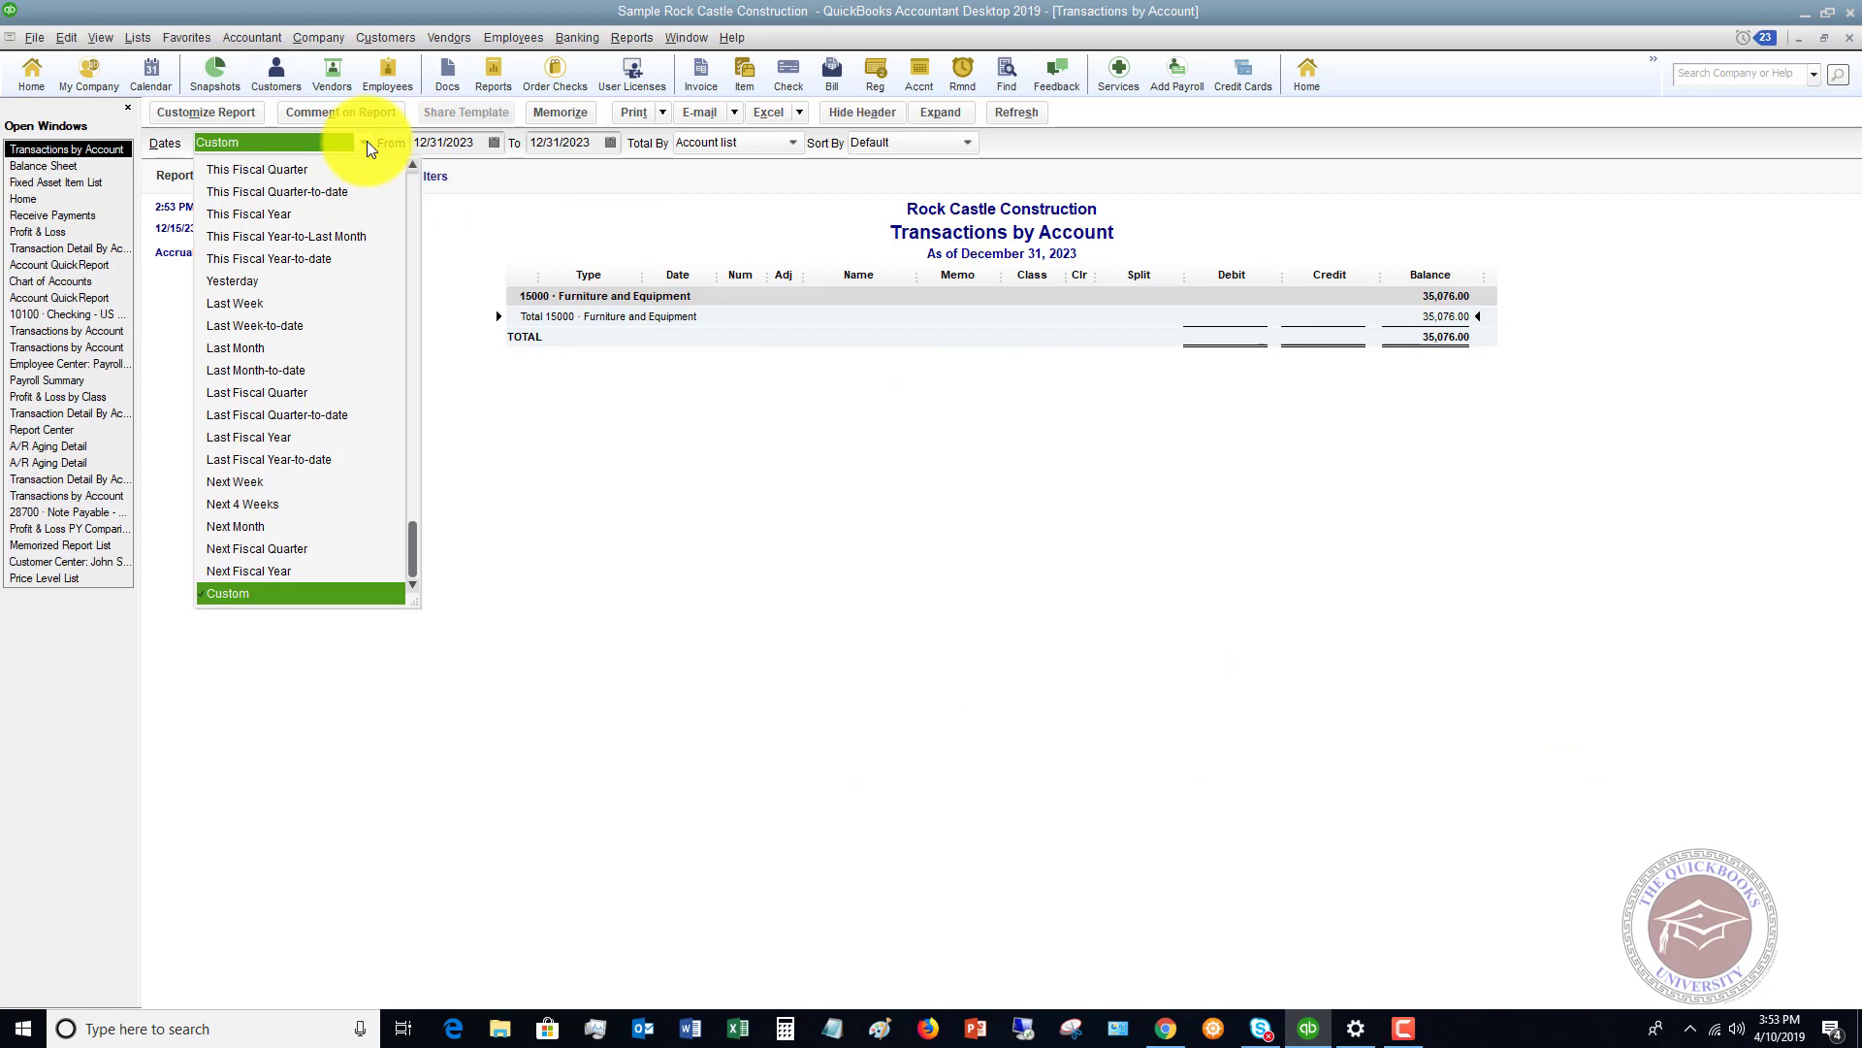
scroll(306, 235, "up", 5)
left_click(221, 167)
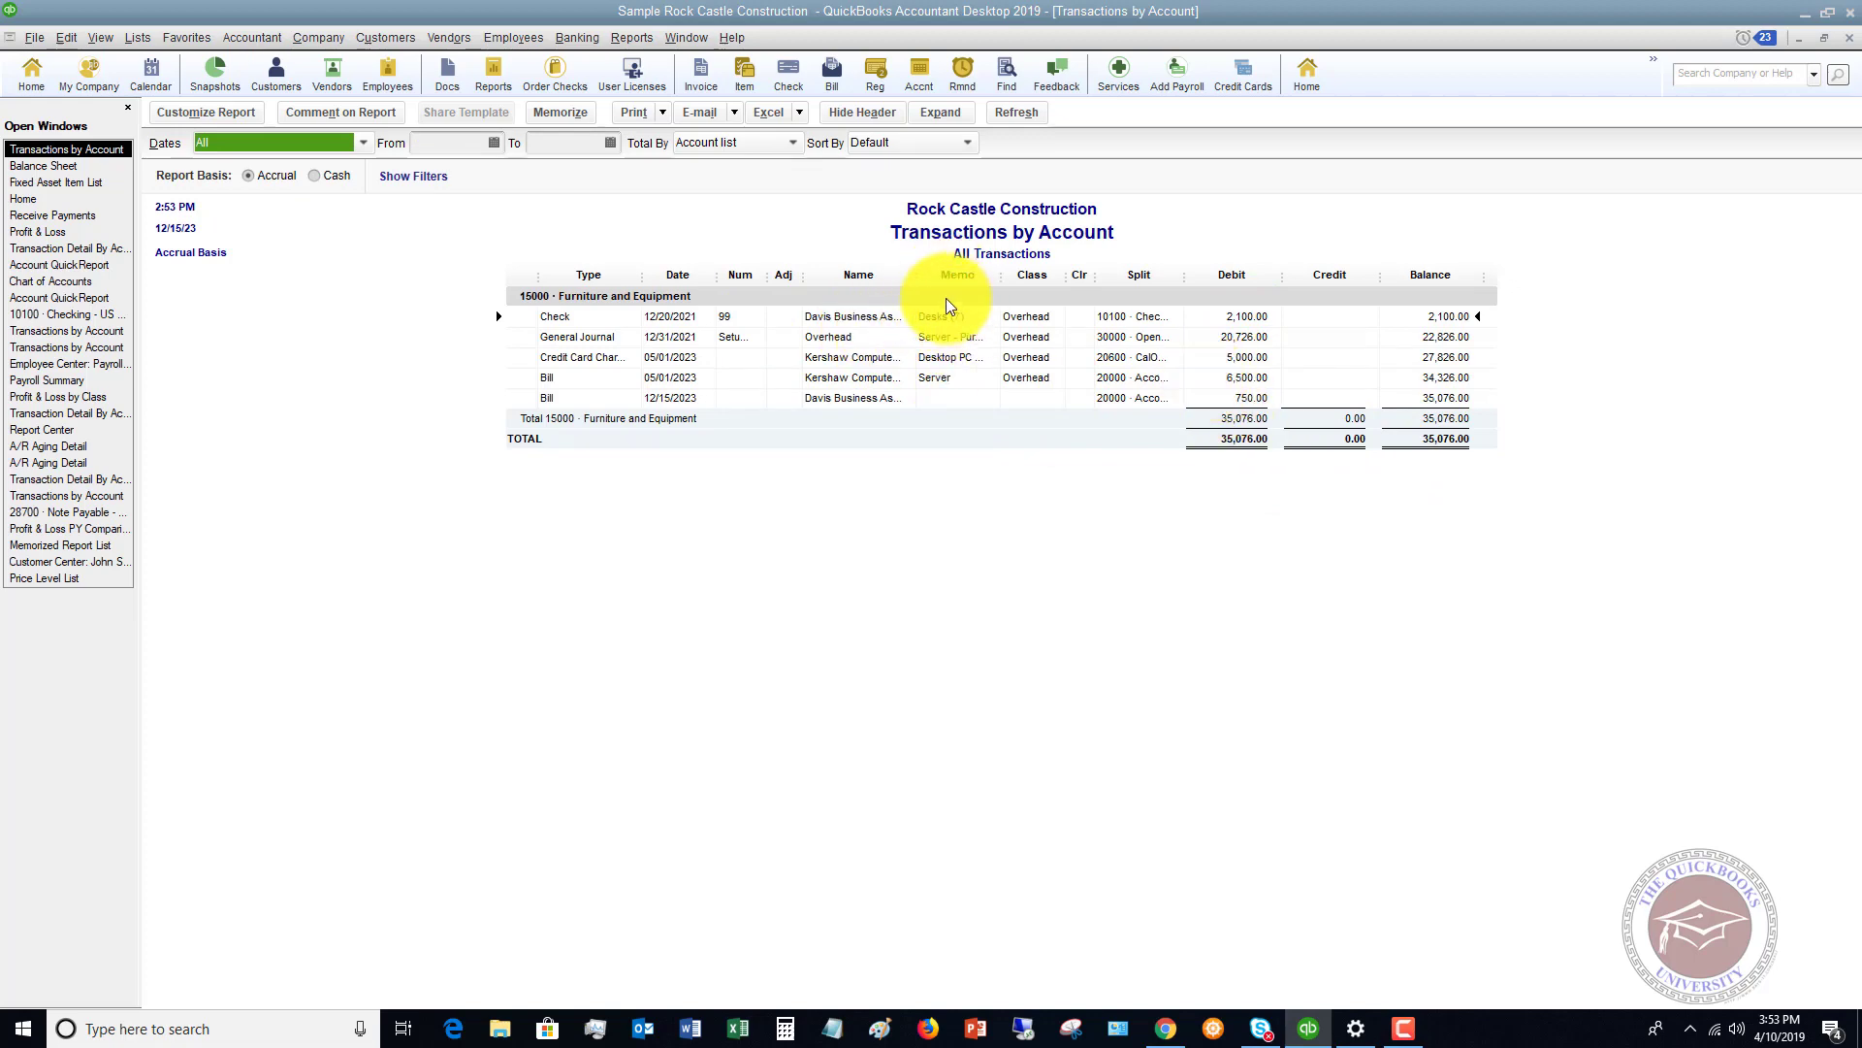
left_click(56, 182)
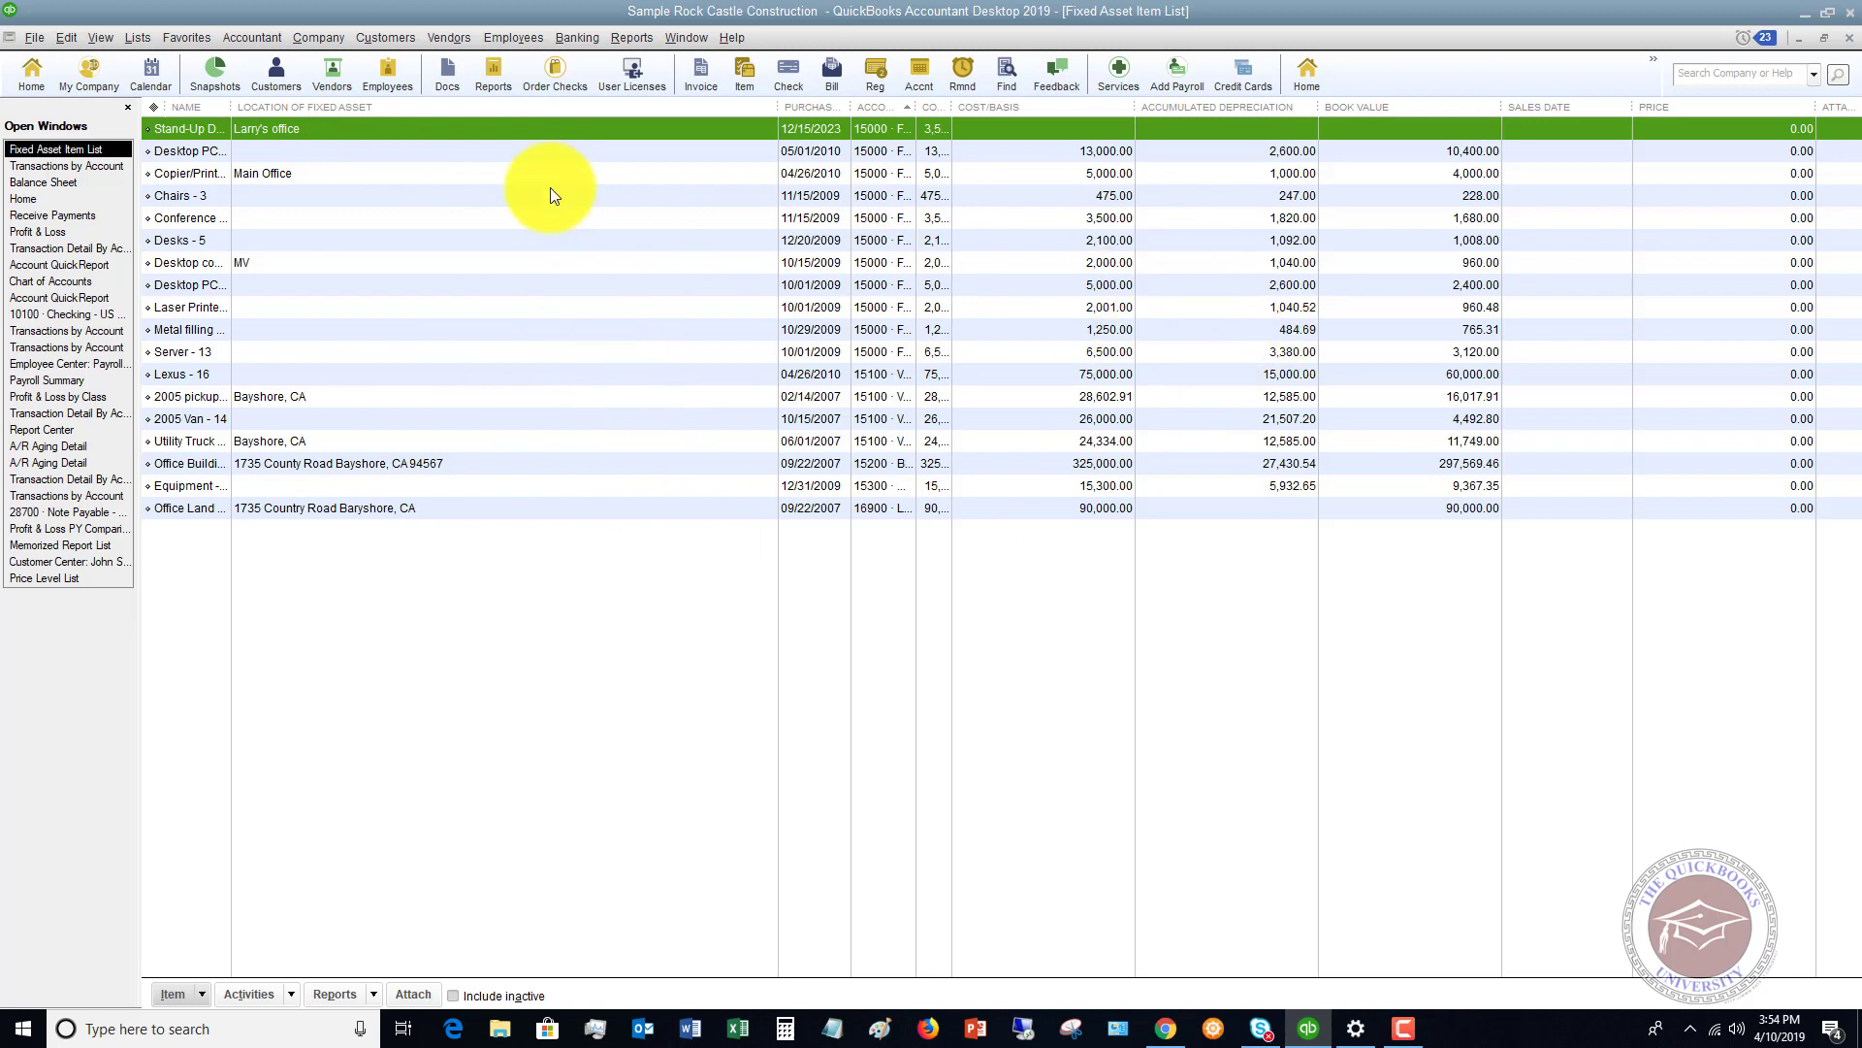
Start a new check from Checking payable to Bayshore Water.
left_click(460, 37)
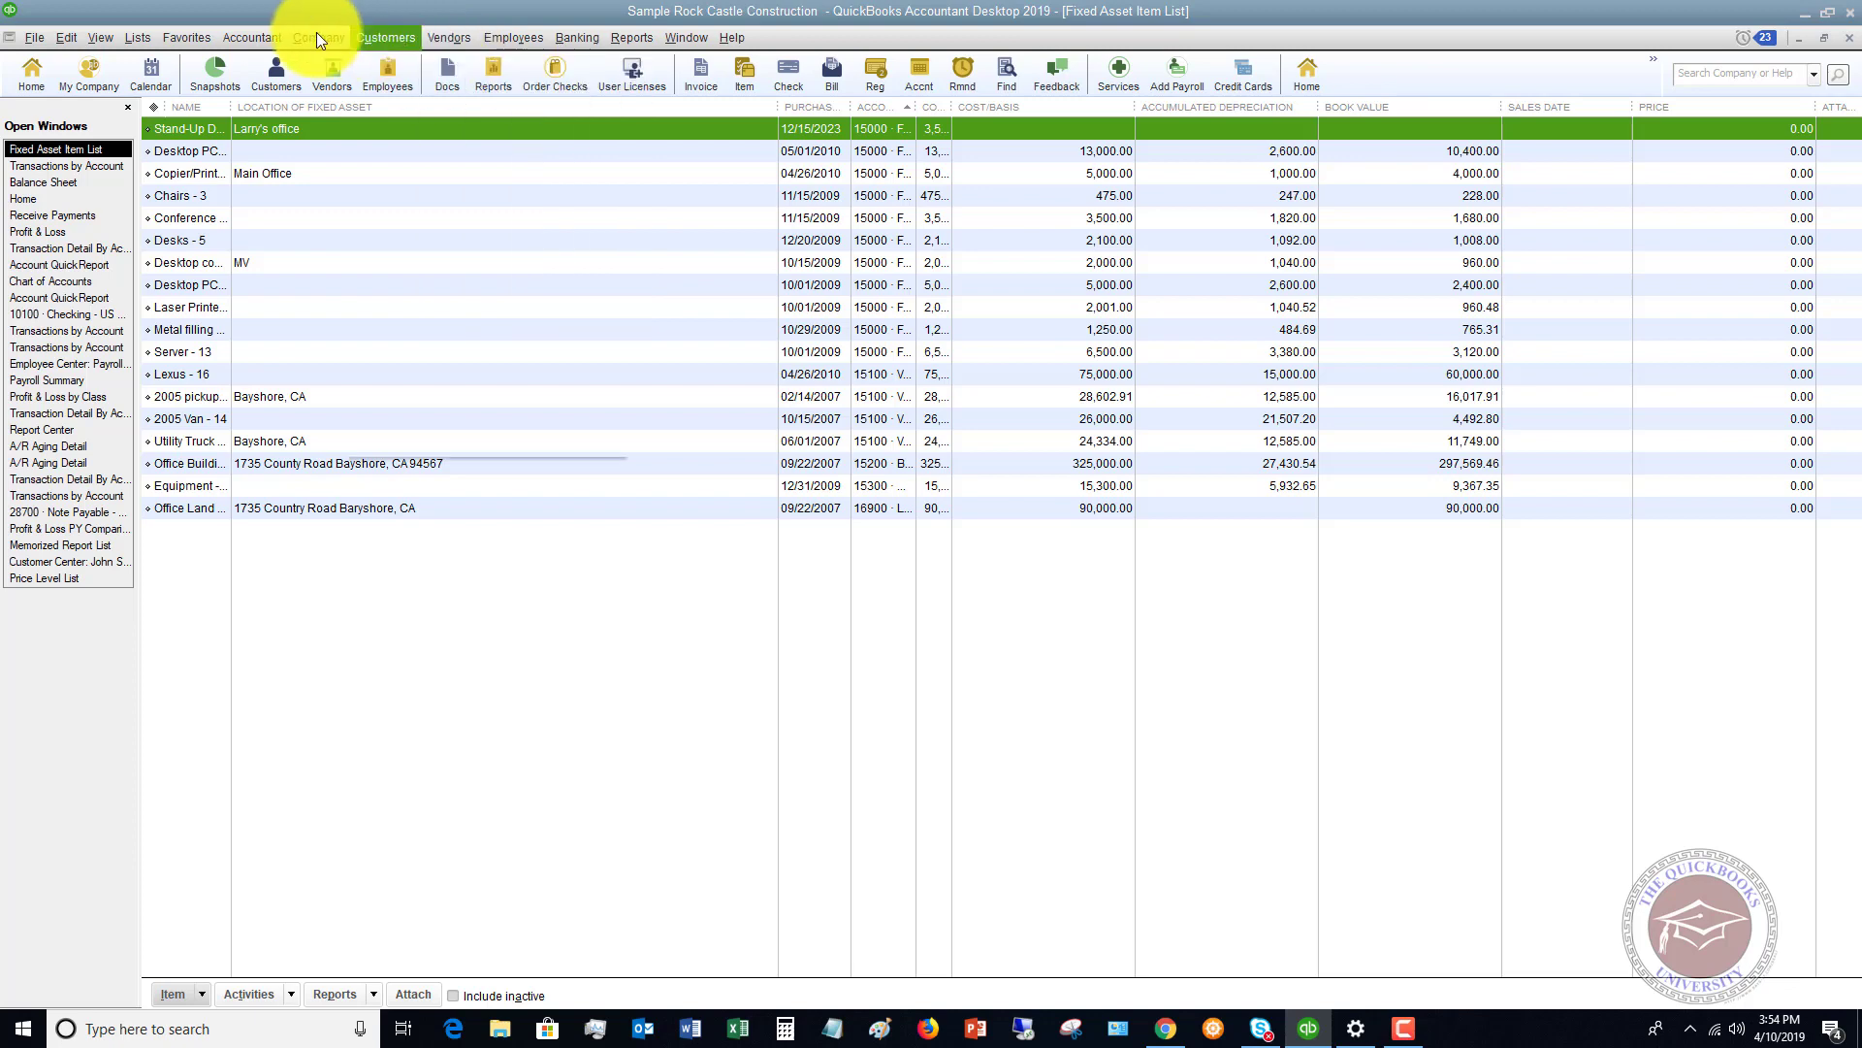
left_click(586, 62)
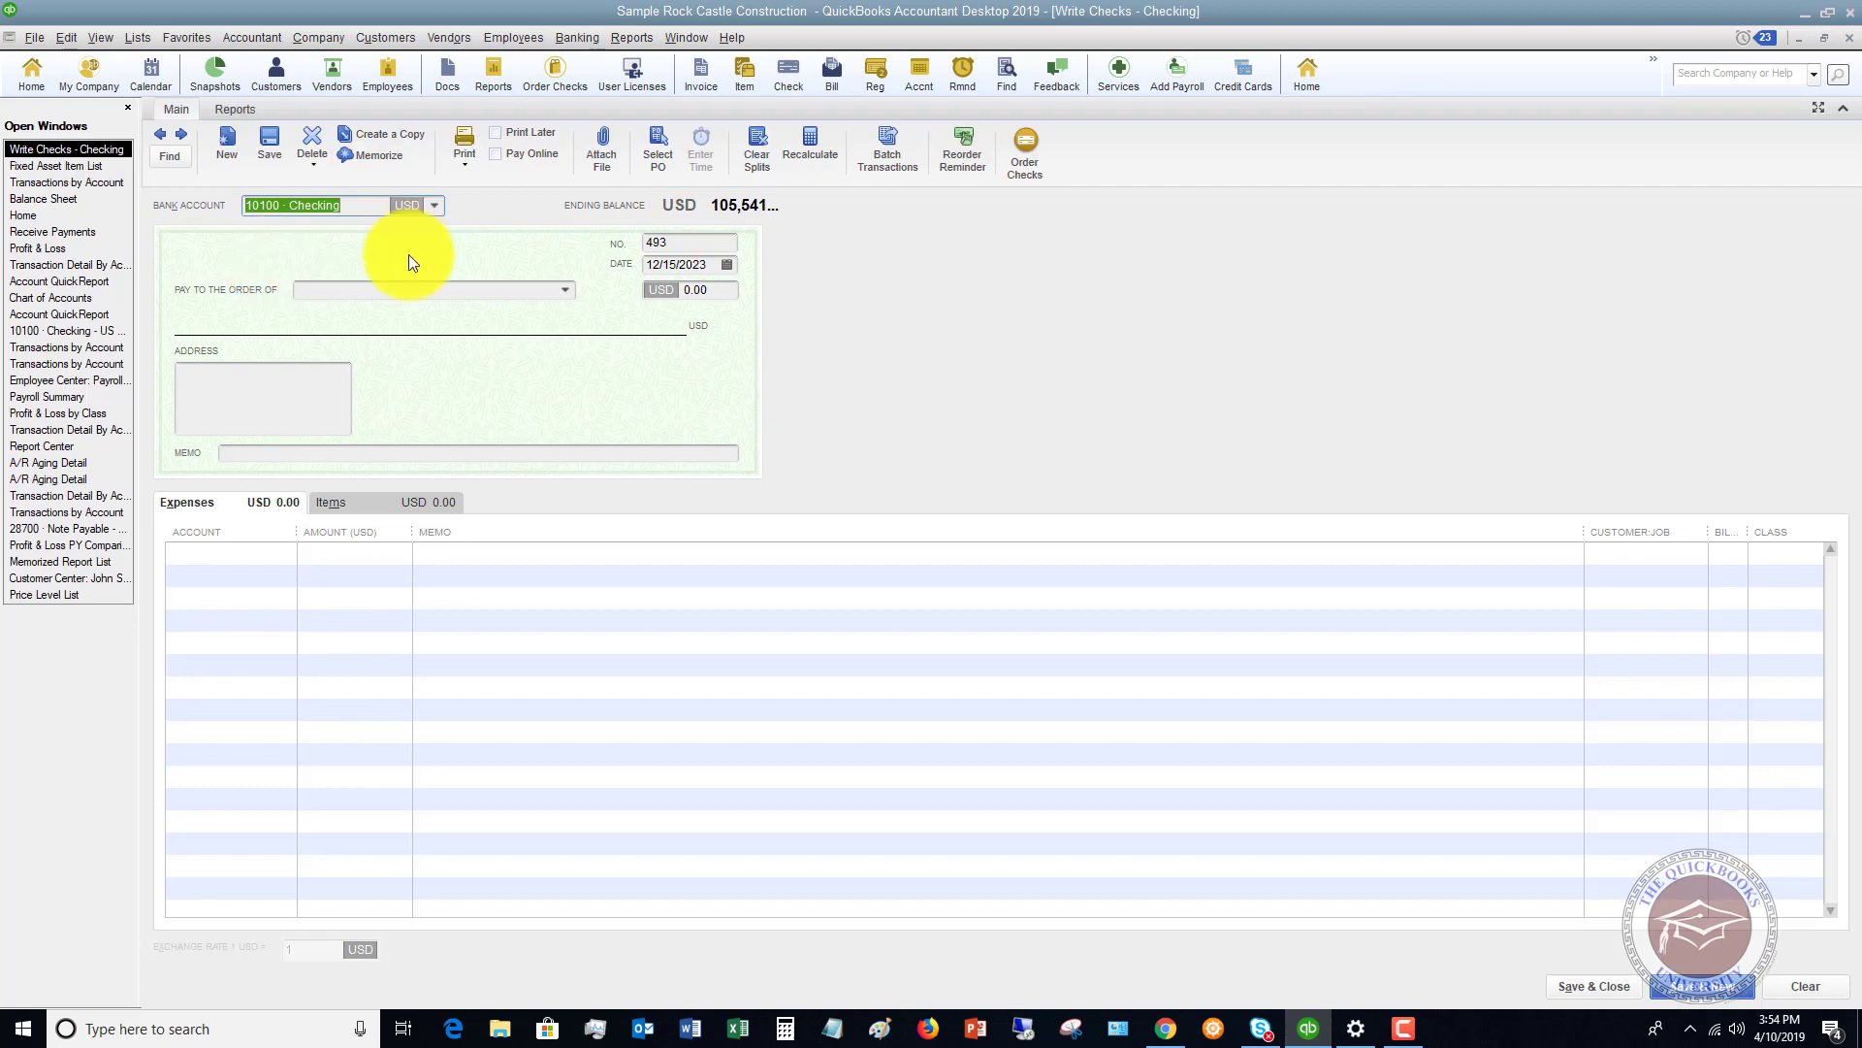
left_click(420, 289)
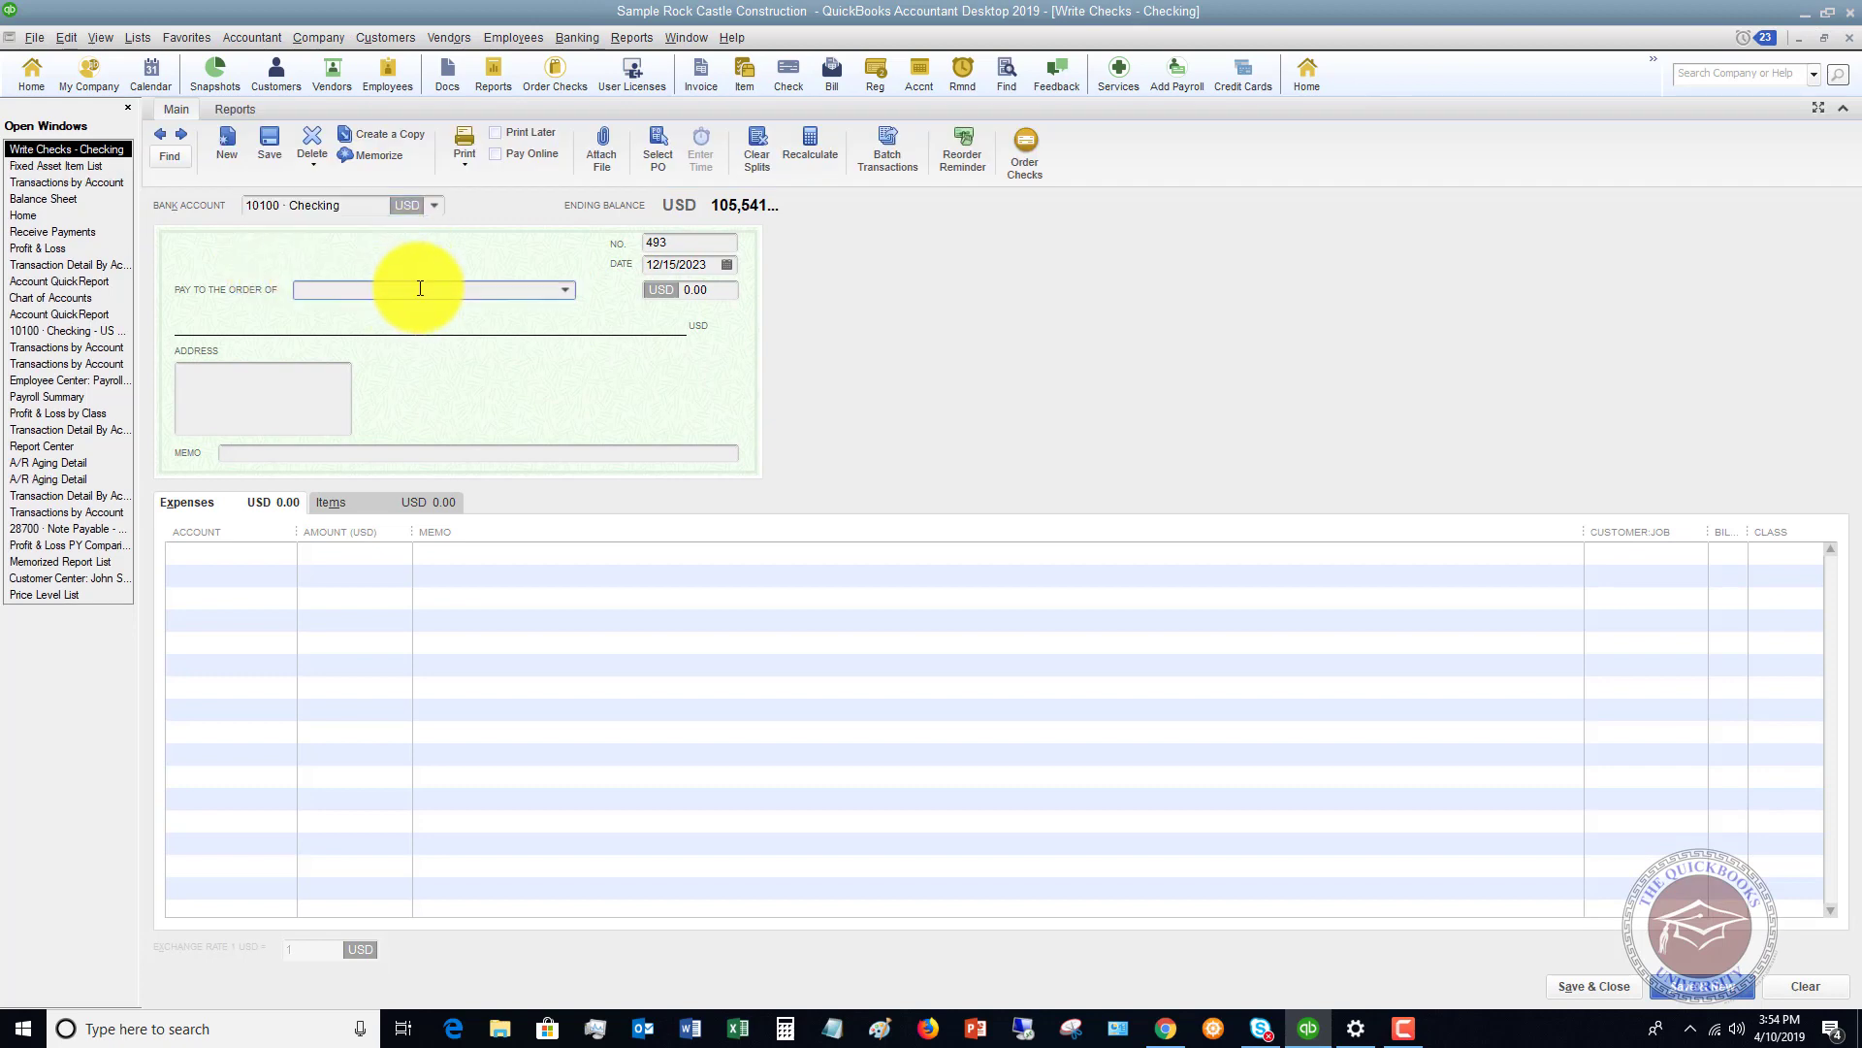
left_click(566, 290)
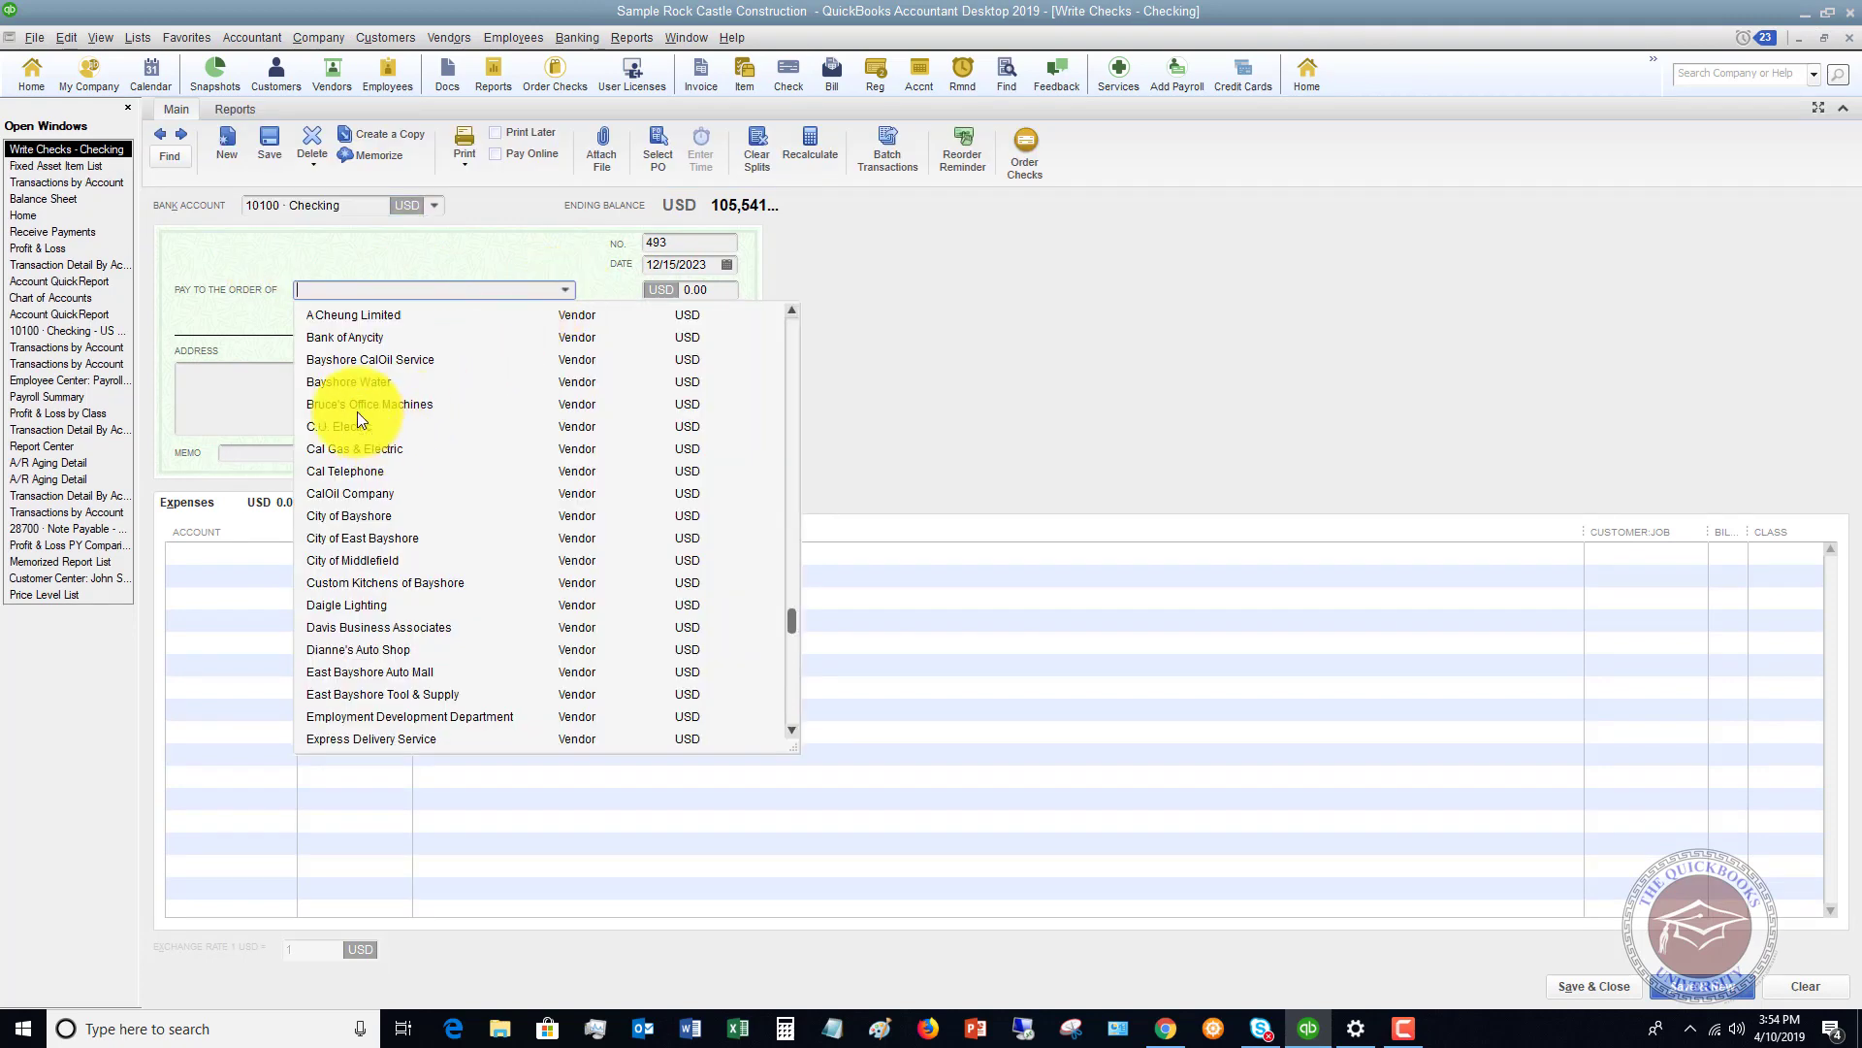
left_click(357, 386)
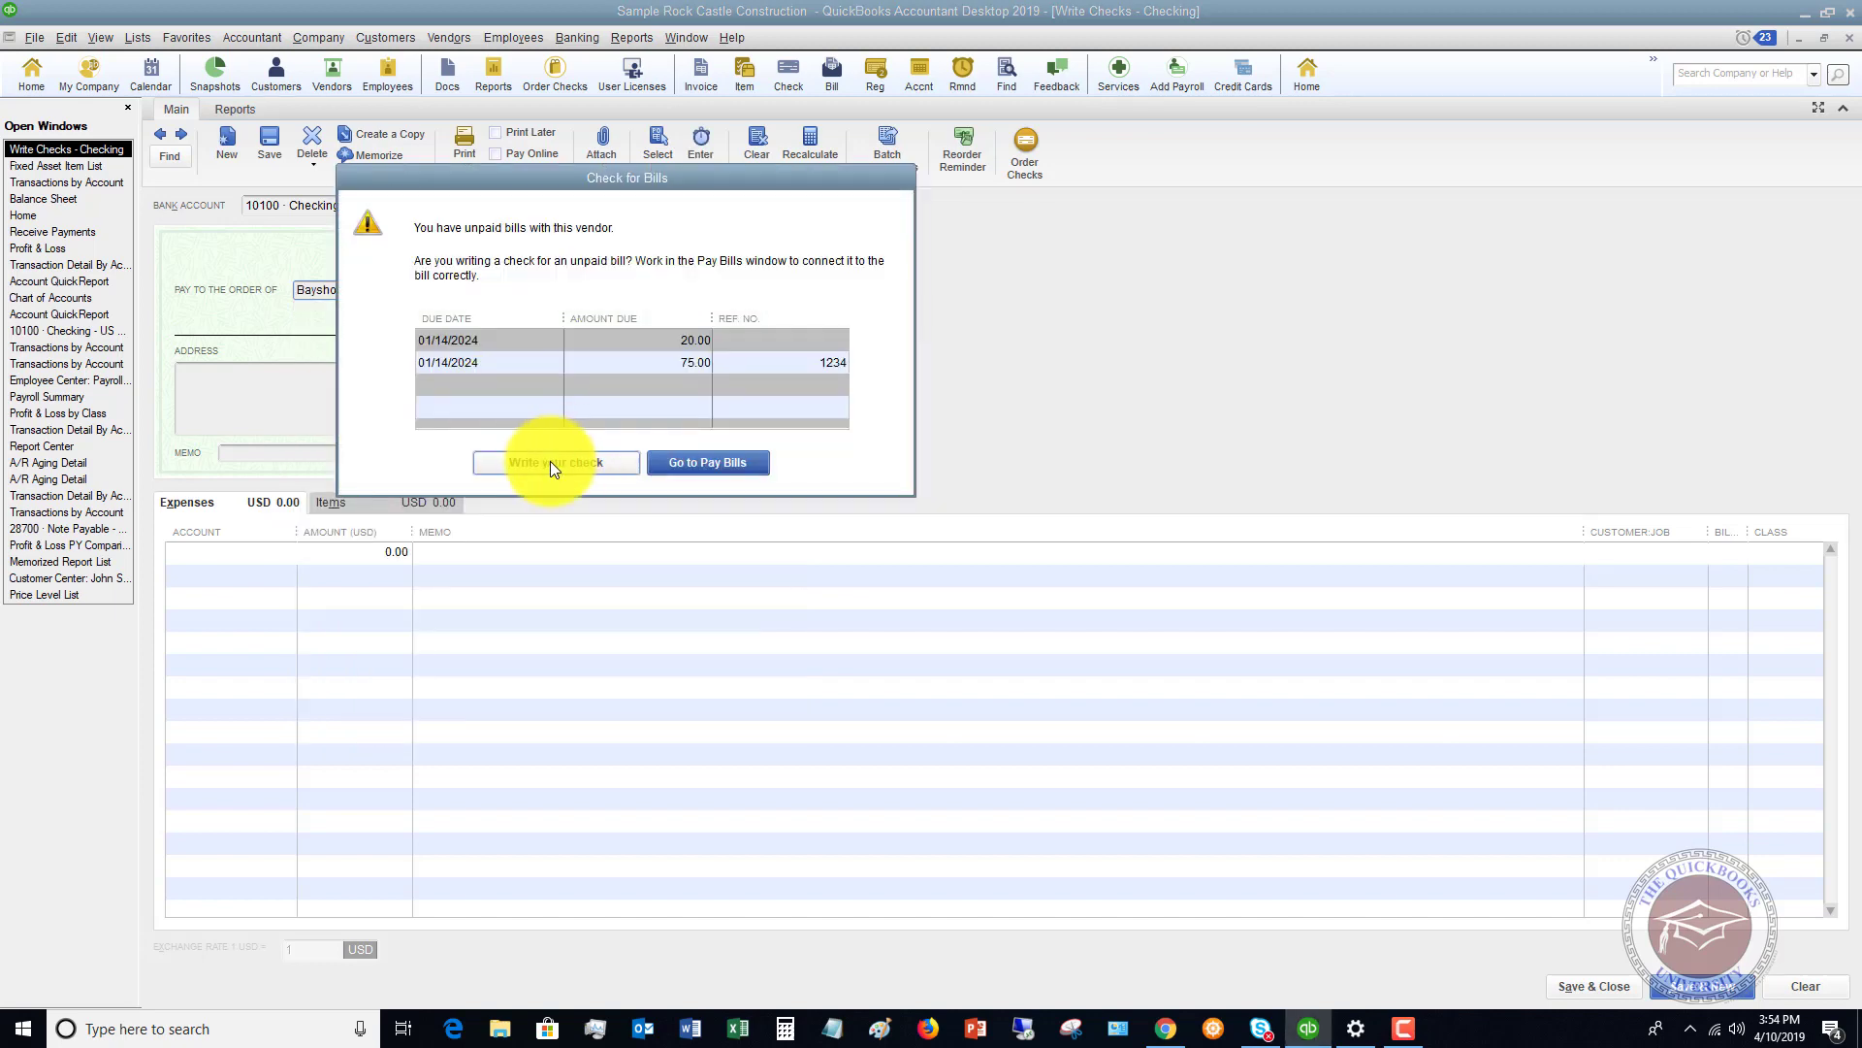
left_click(550, 461)
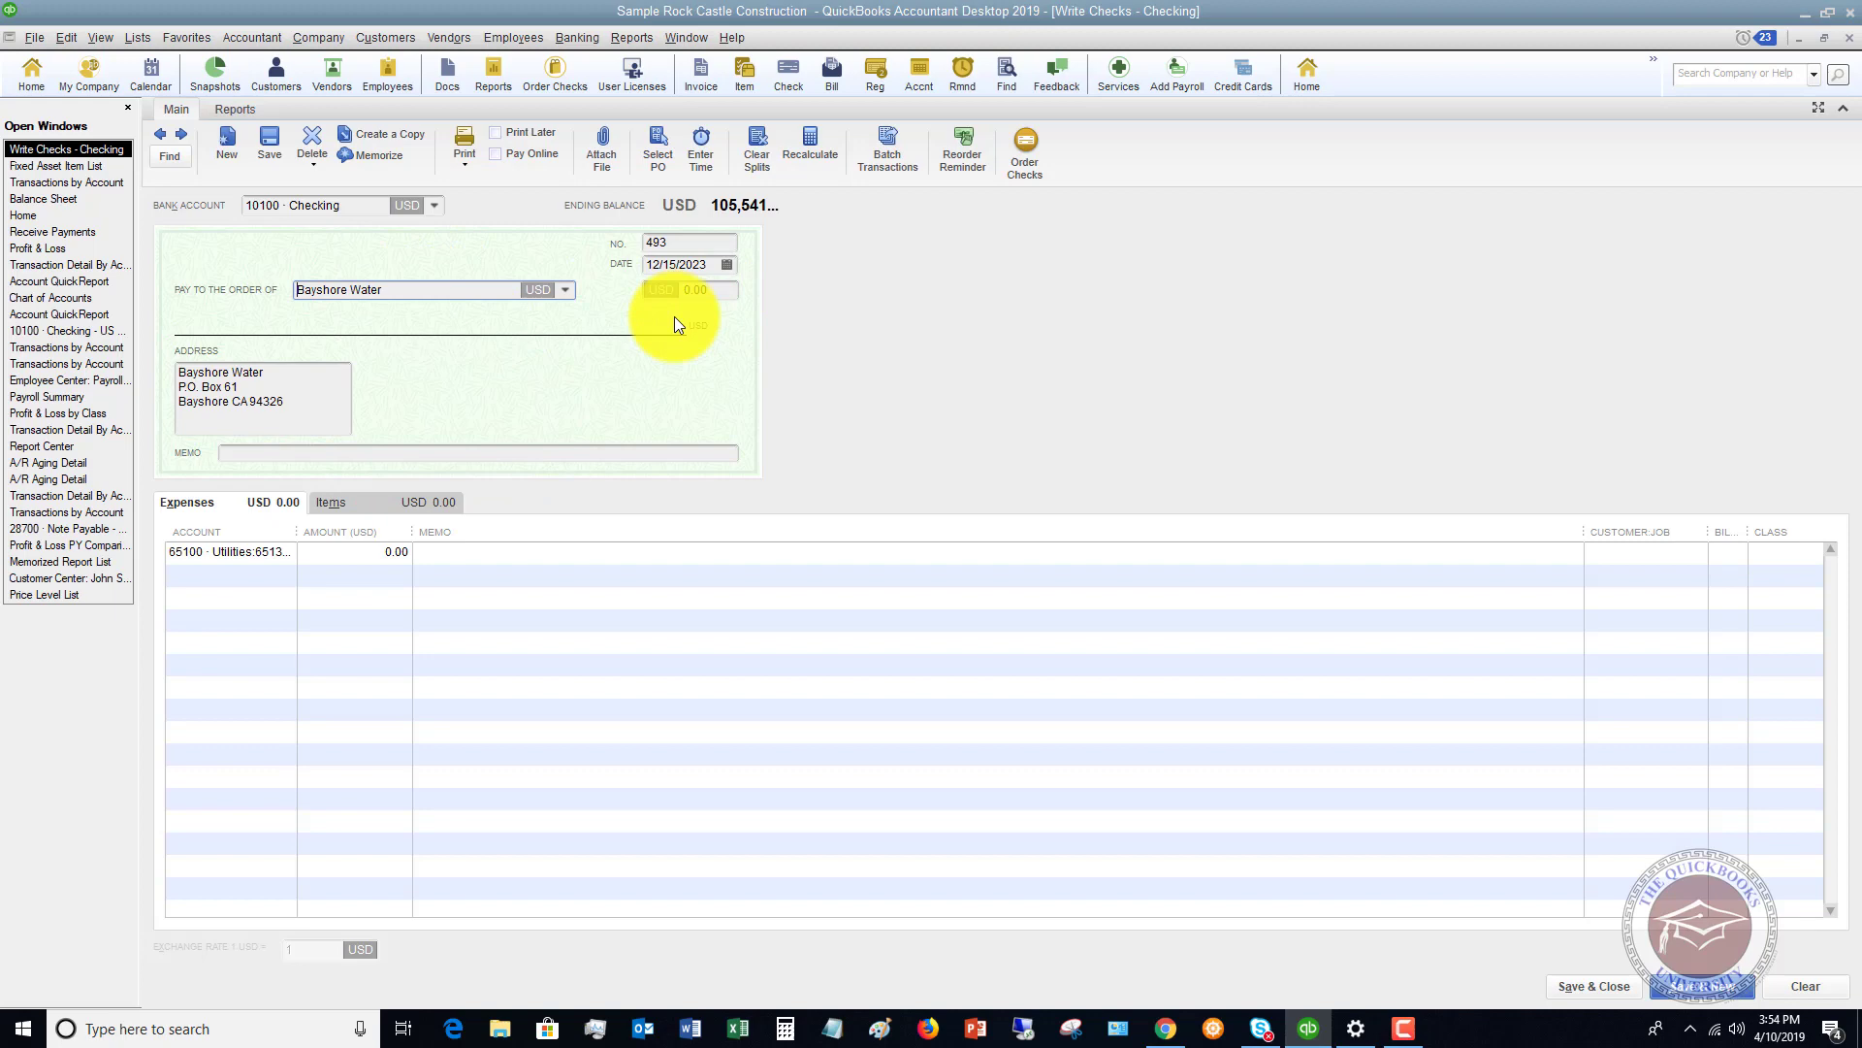
Set the check amount to 3,500.00 and clear the default expense account line.
key("Tab")
type("3,5")
type("00")
key("Tab")
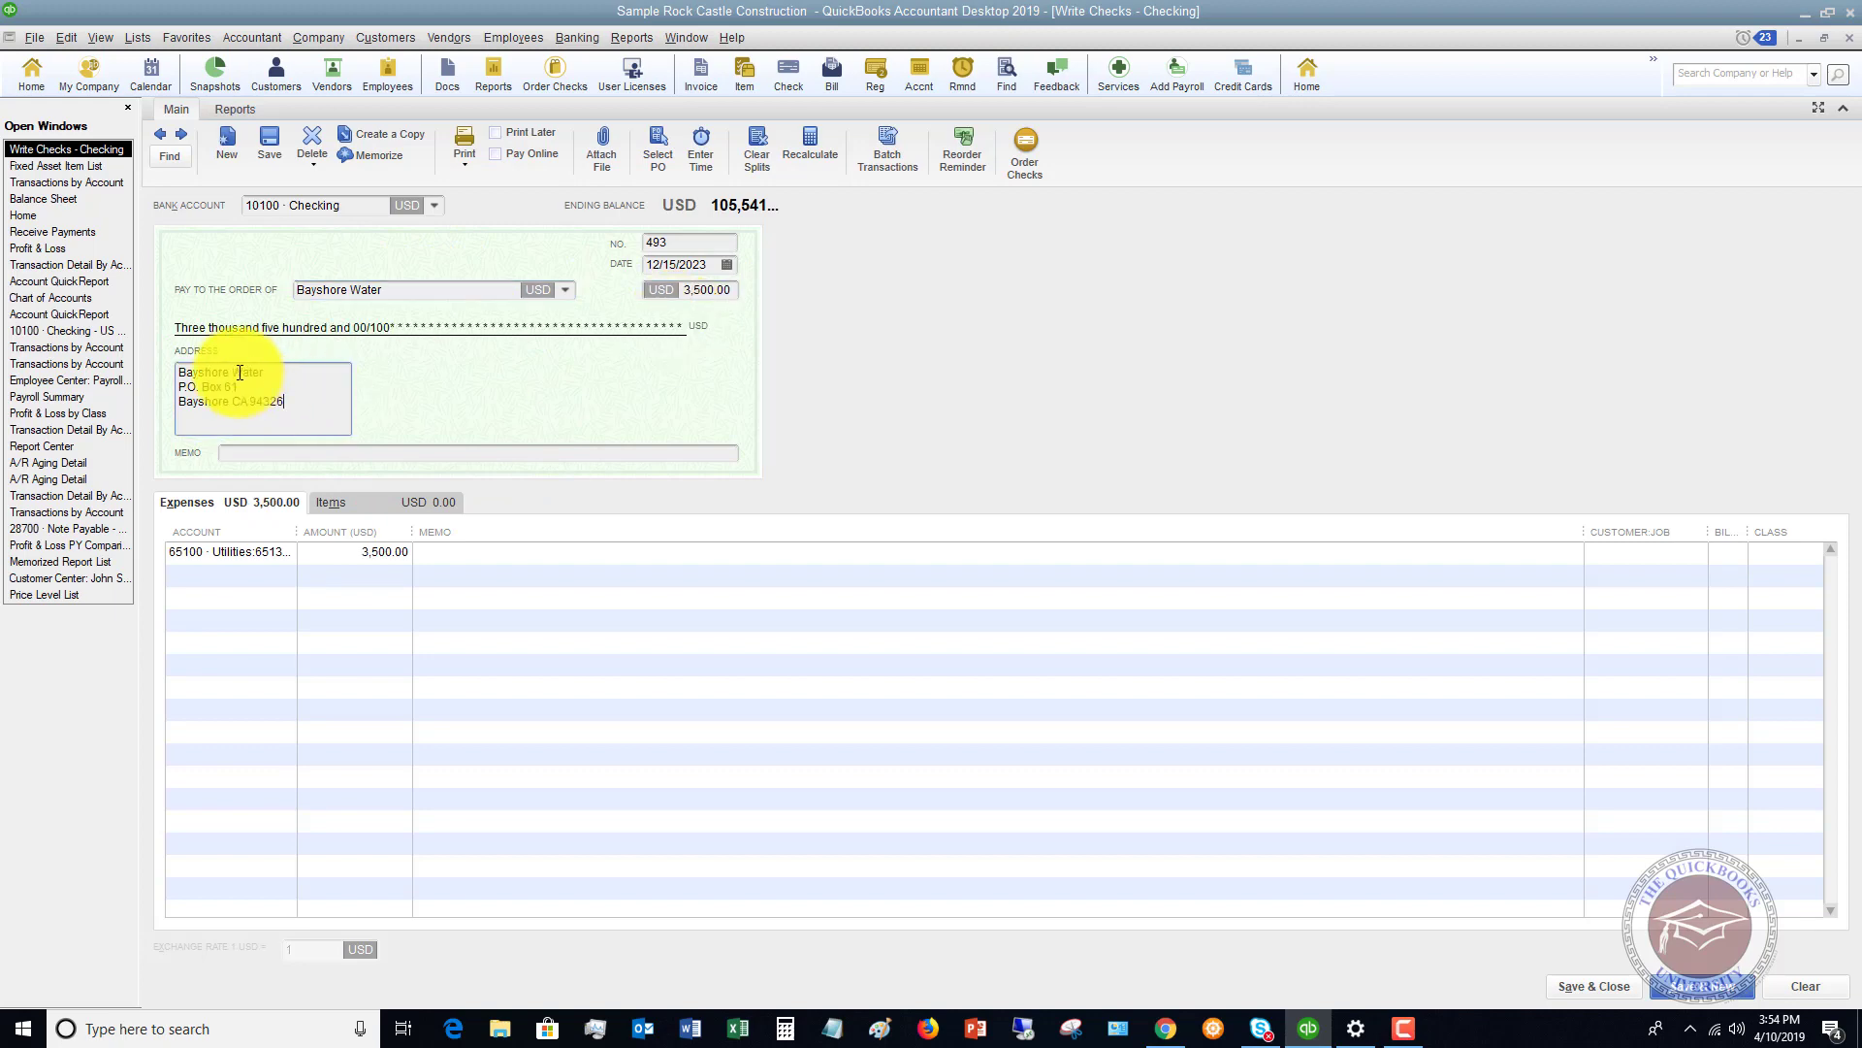
left_click(262, 553)
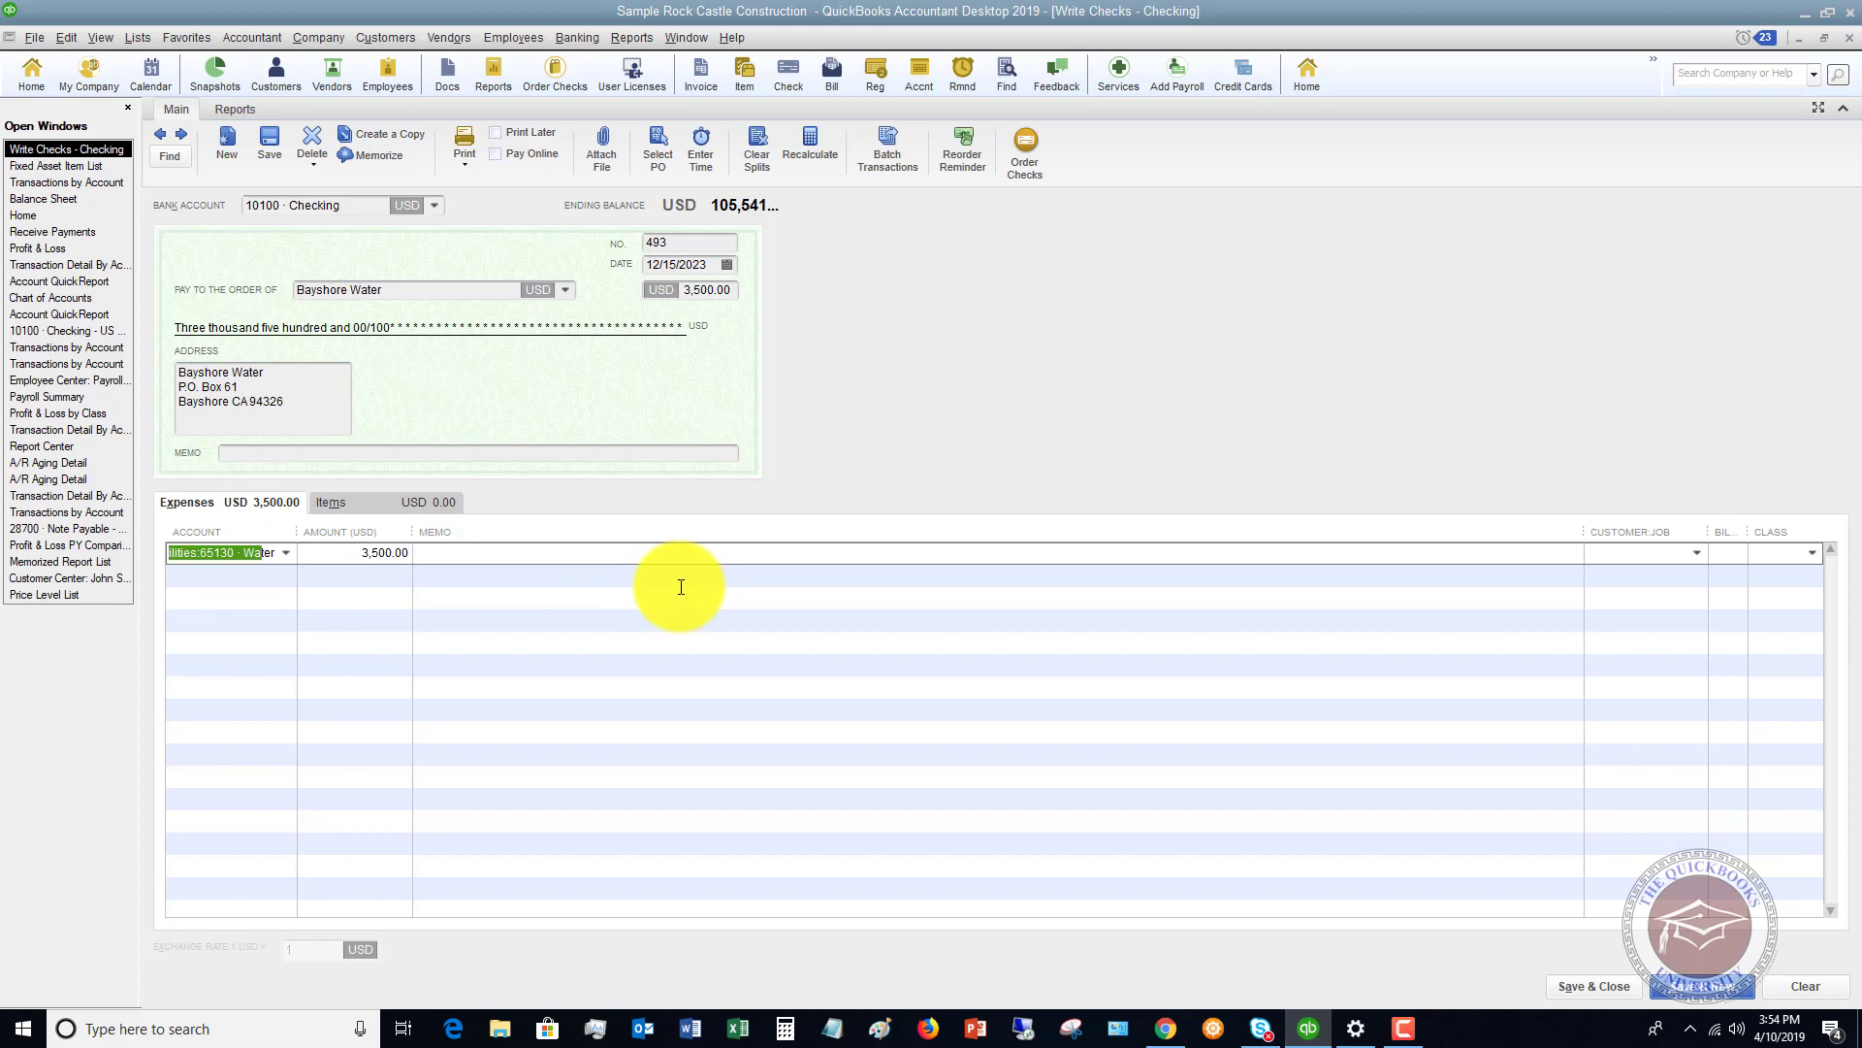
type("r")
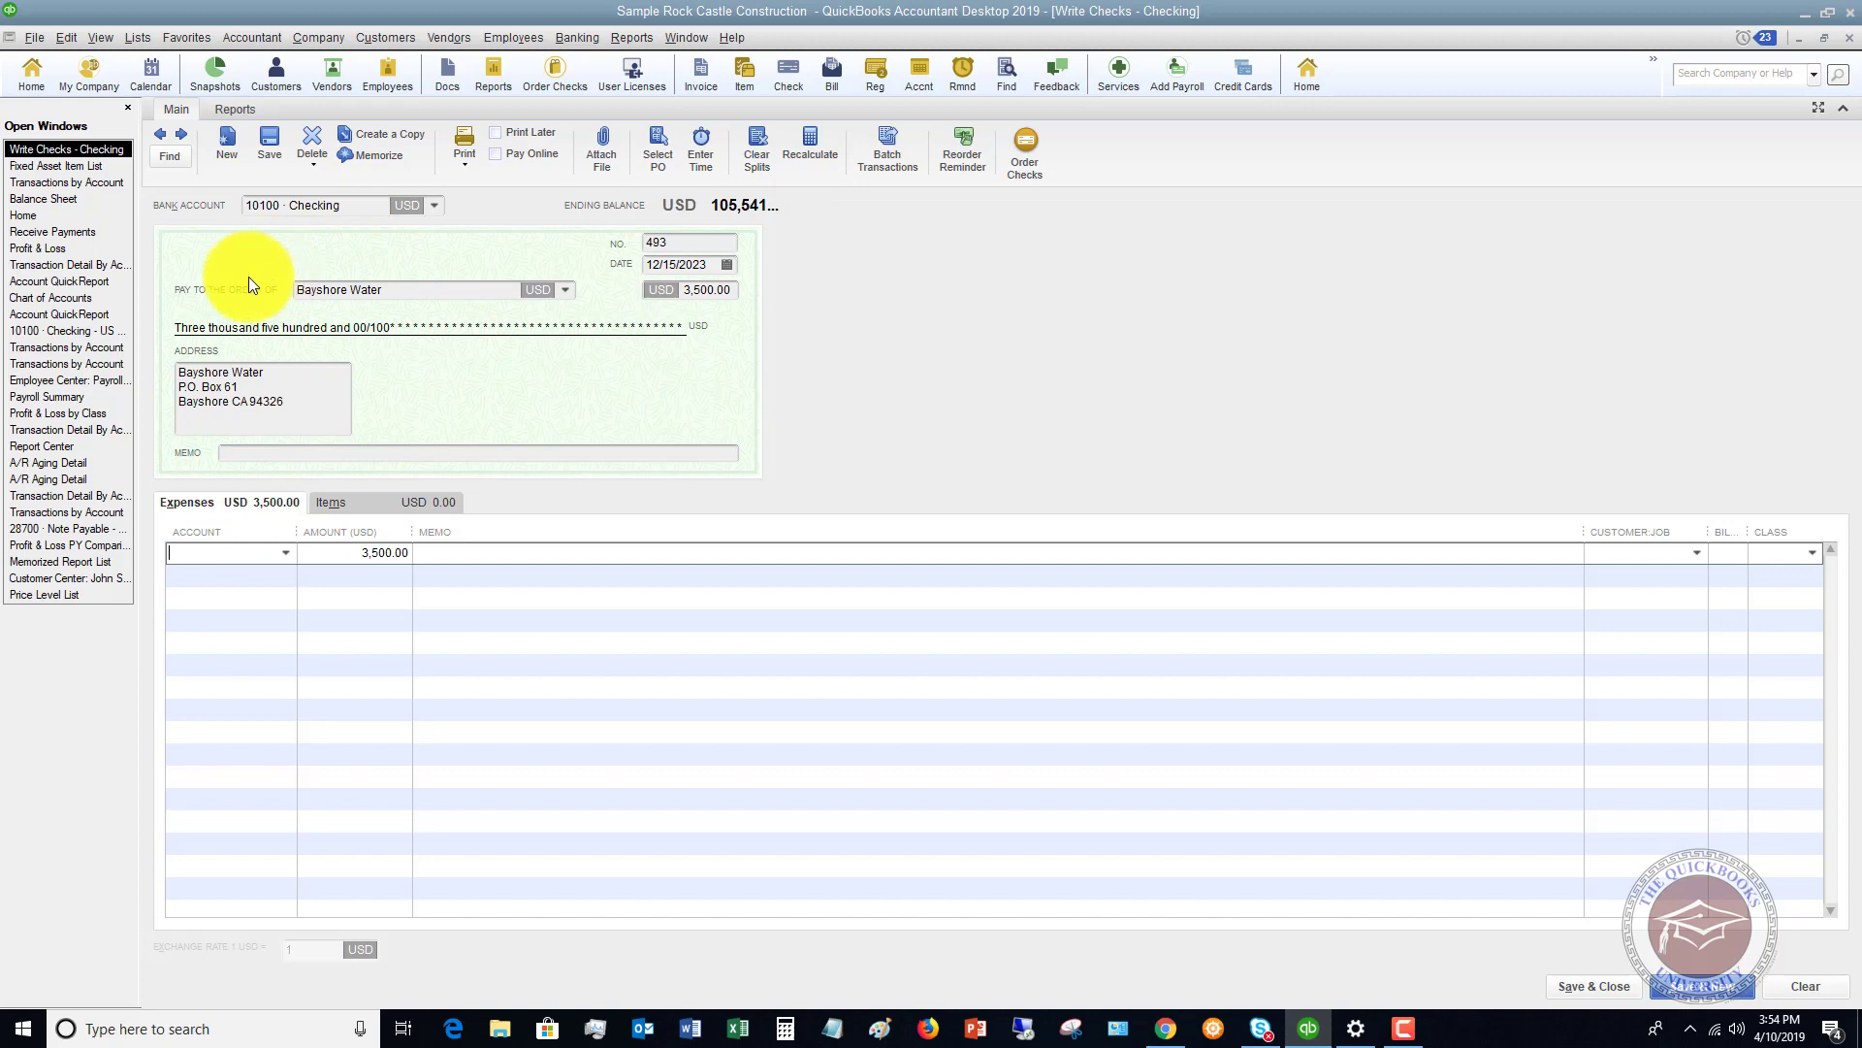
Put the Stand-Up Desk item on the check's Items tab, class Overhead, and save check 493.
left_click(376, 502)
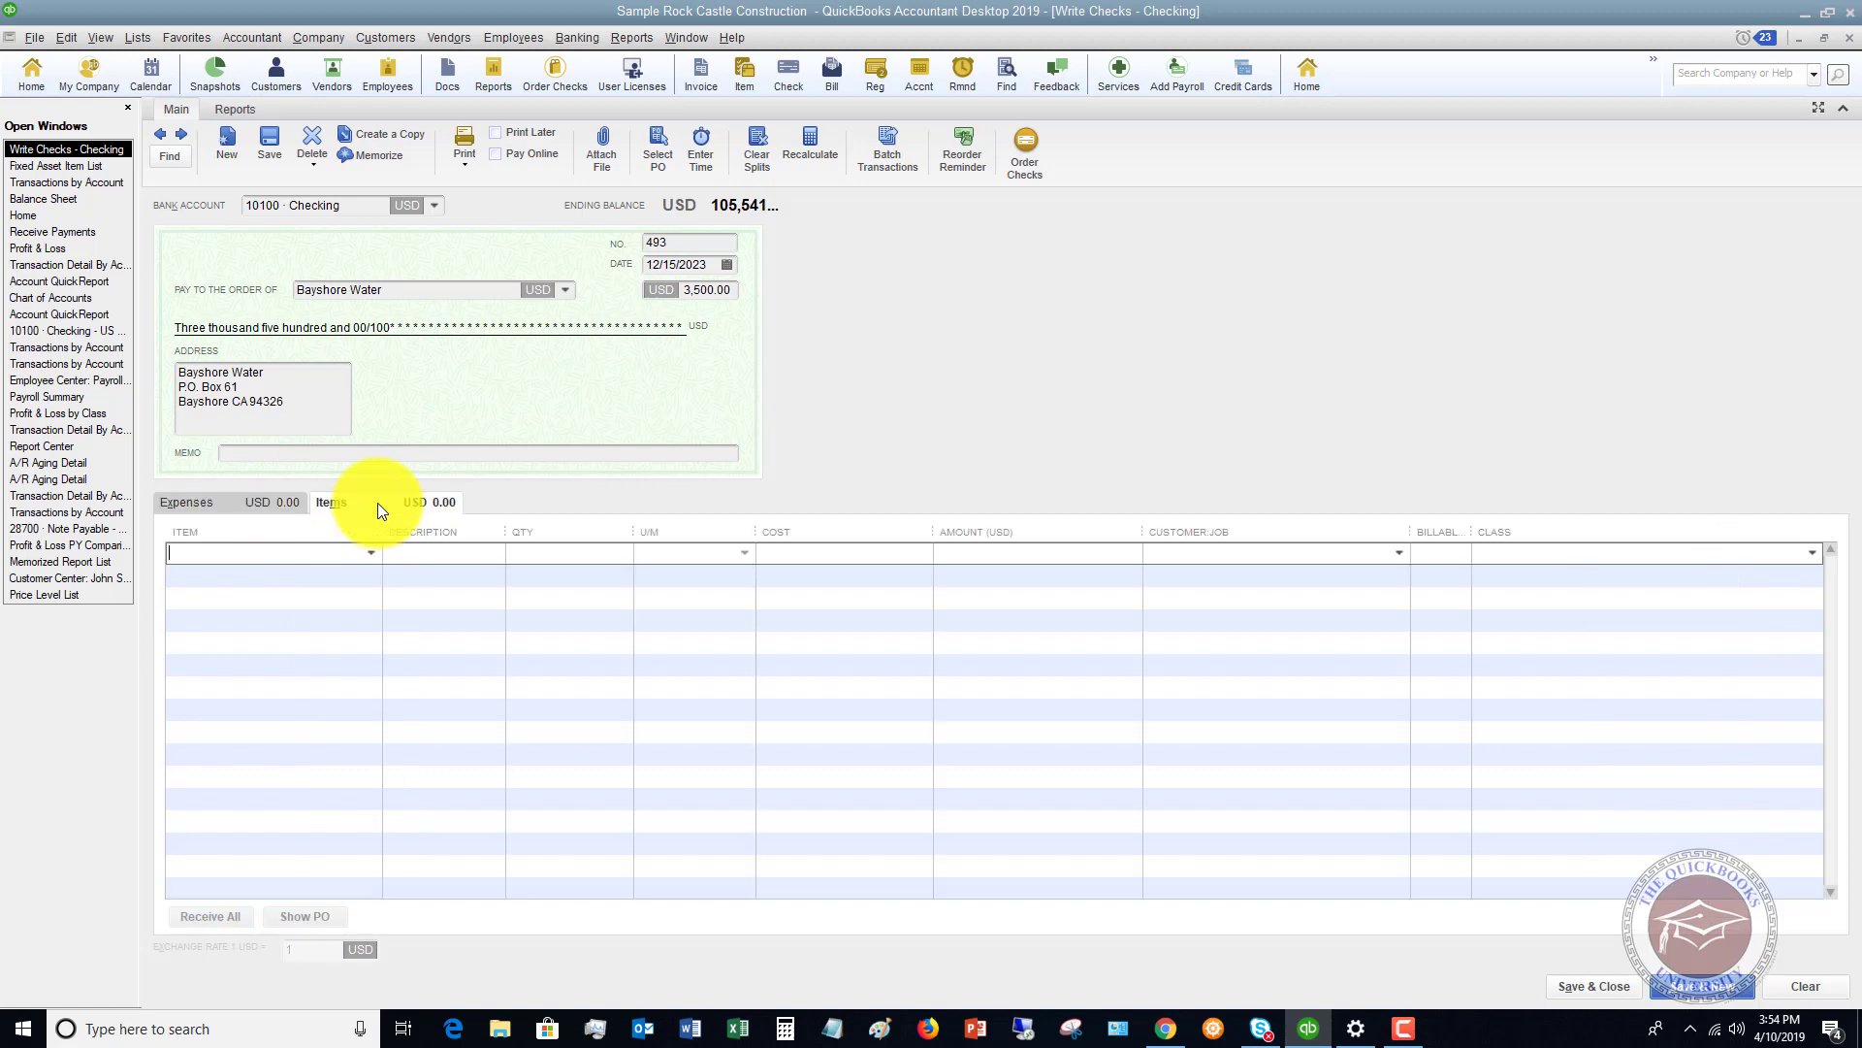
left_click(372, 553)
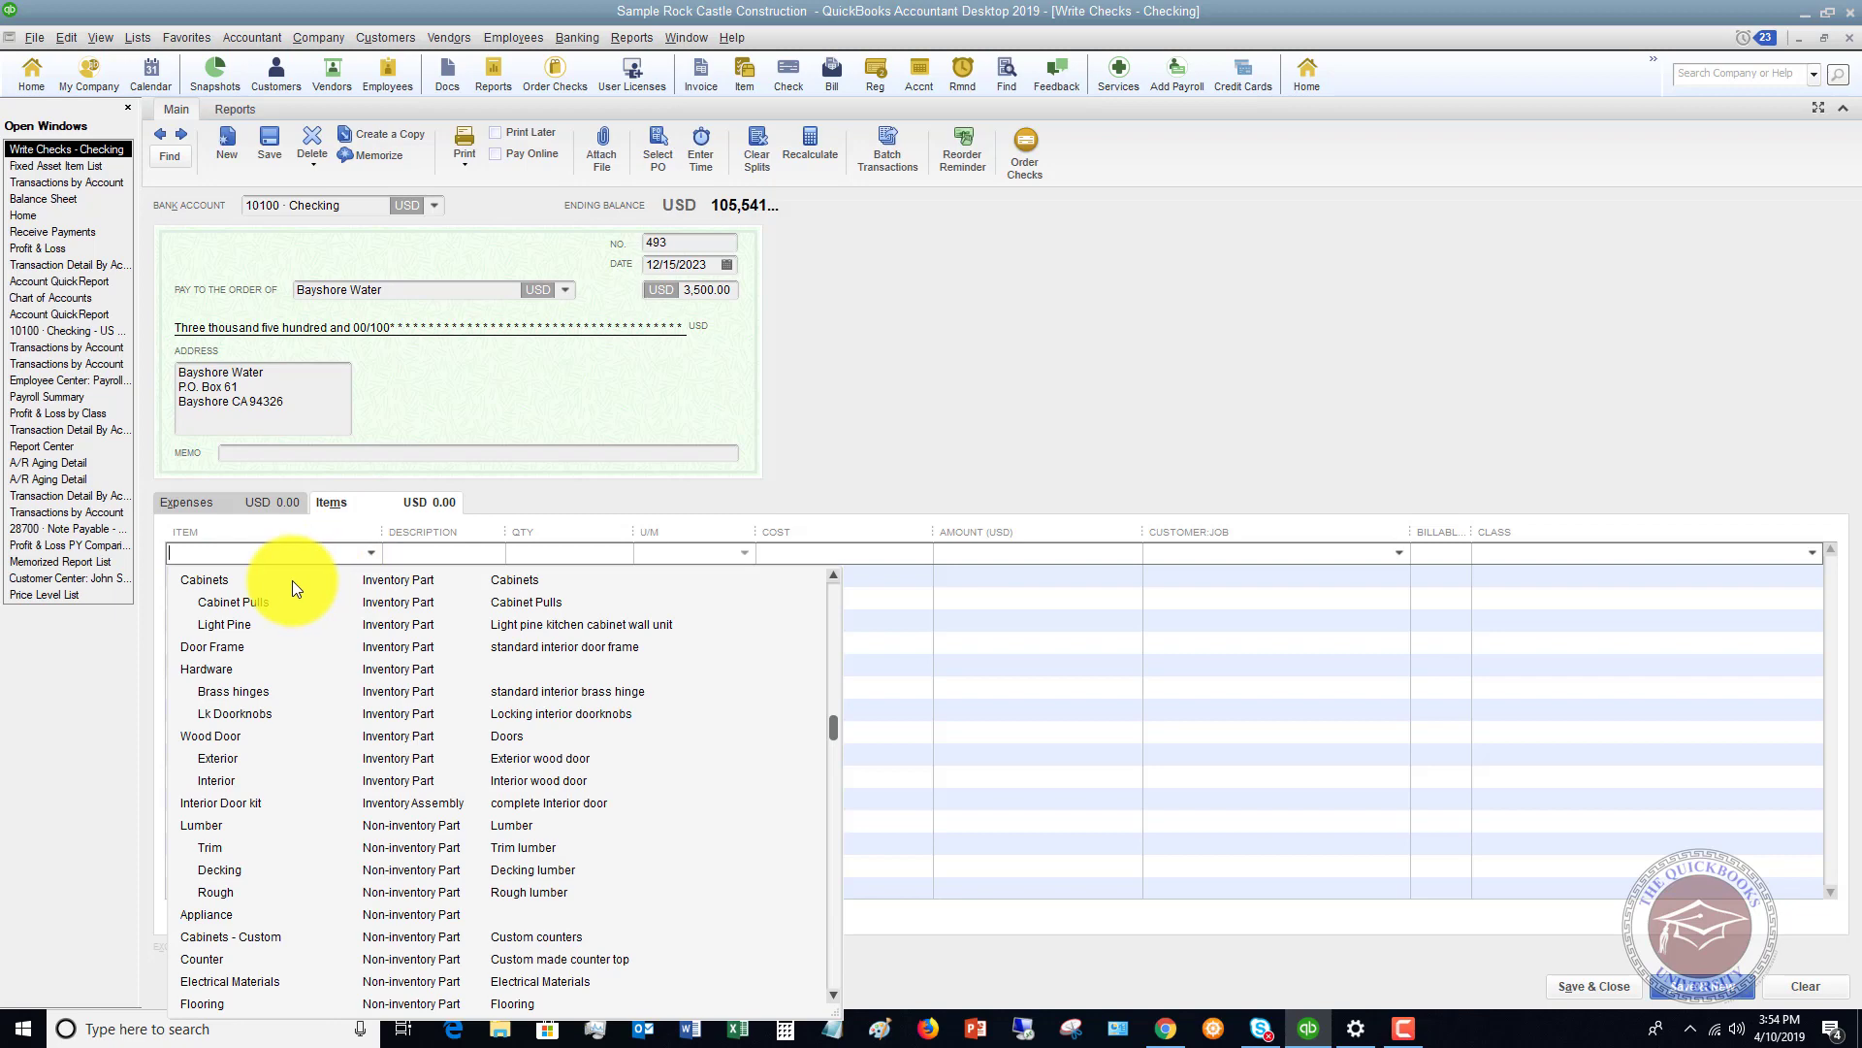
scroll(293, 580, "up", 1)
scroll(293, 580, "down", 6)
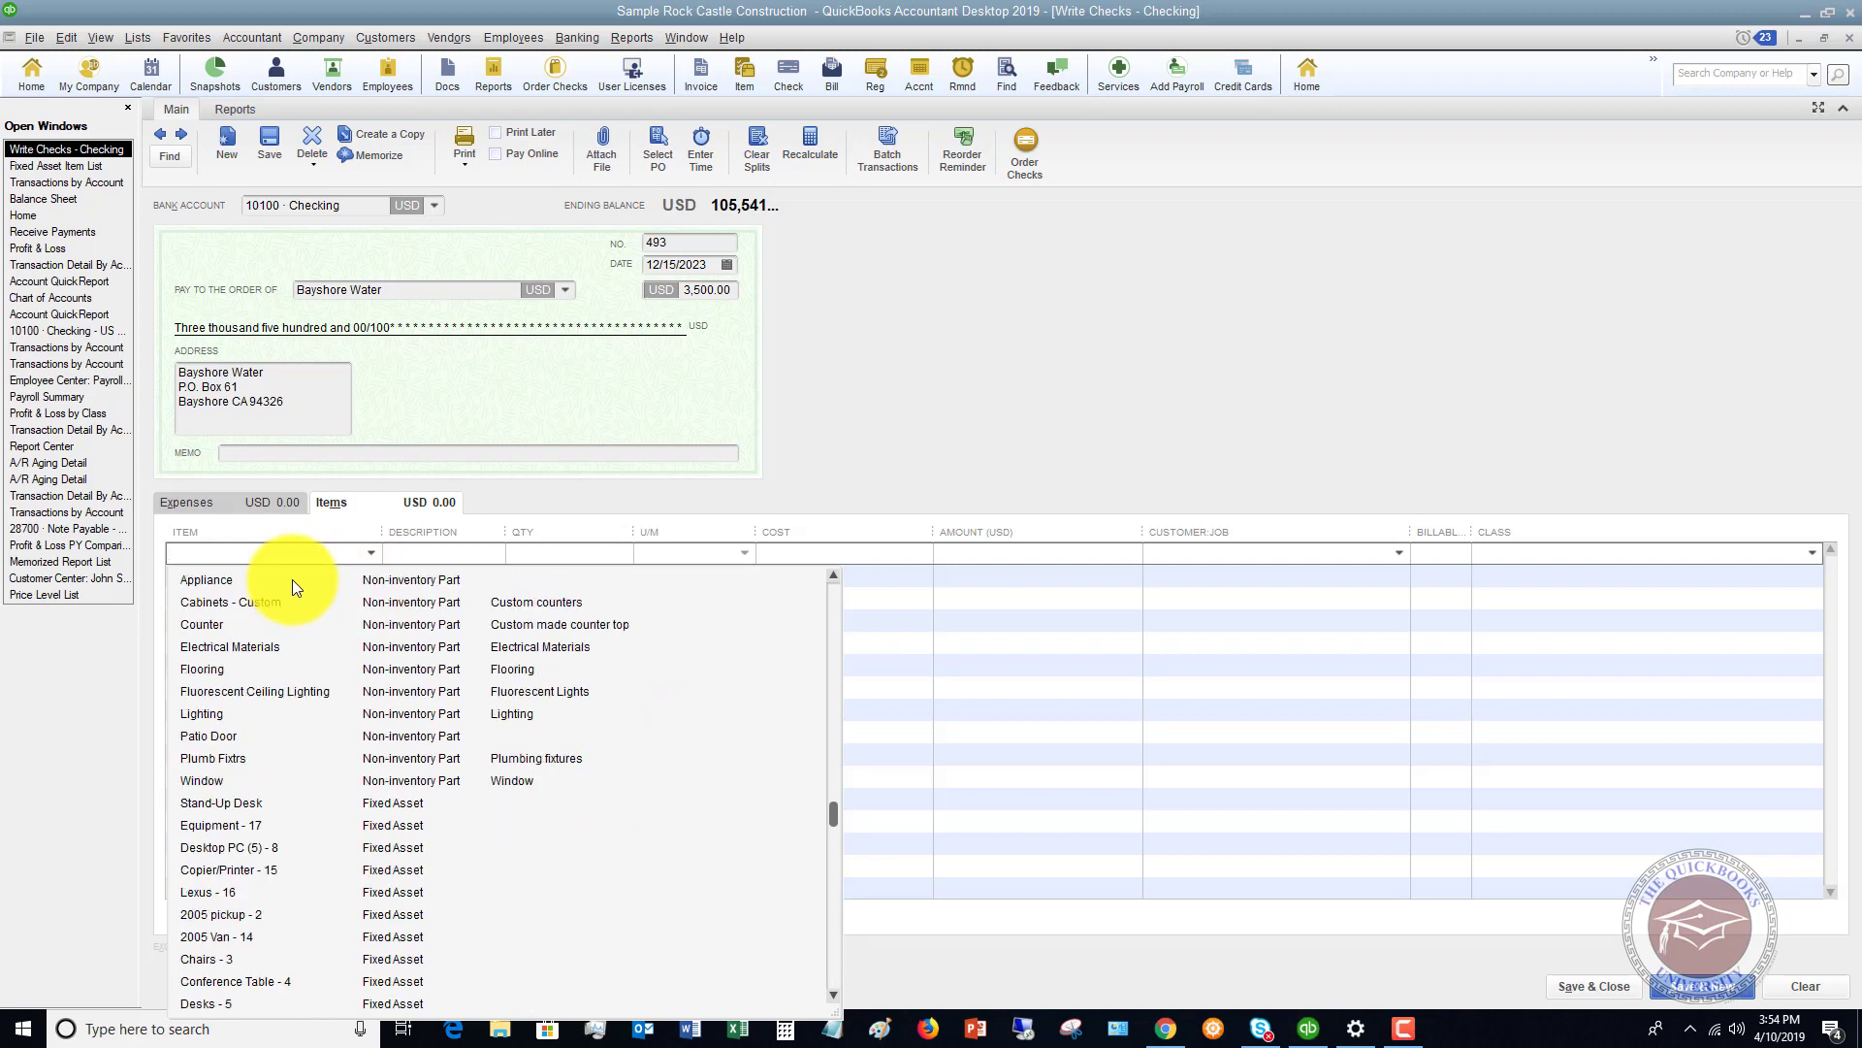
scroll(293, 579, "down", 2)
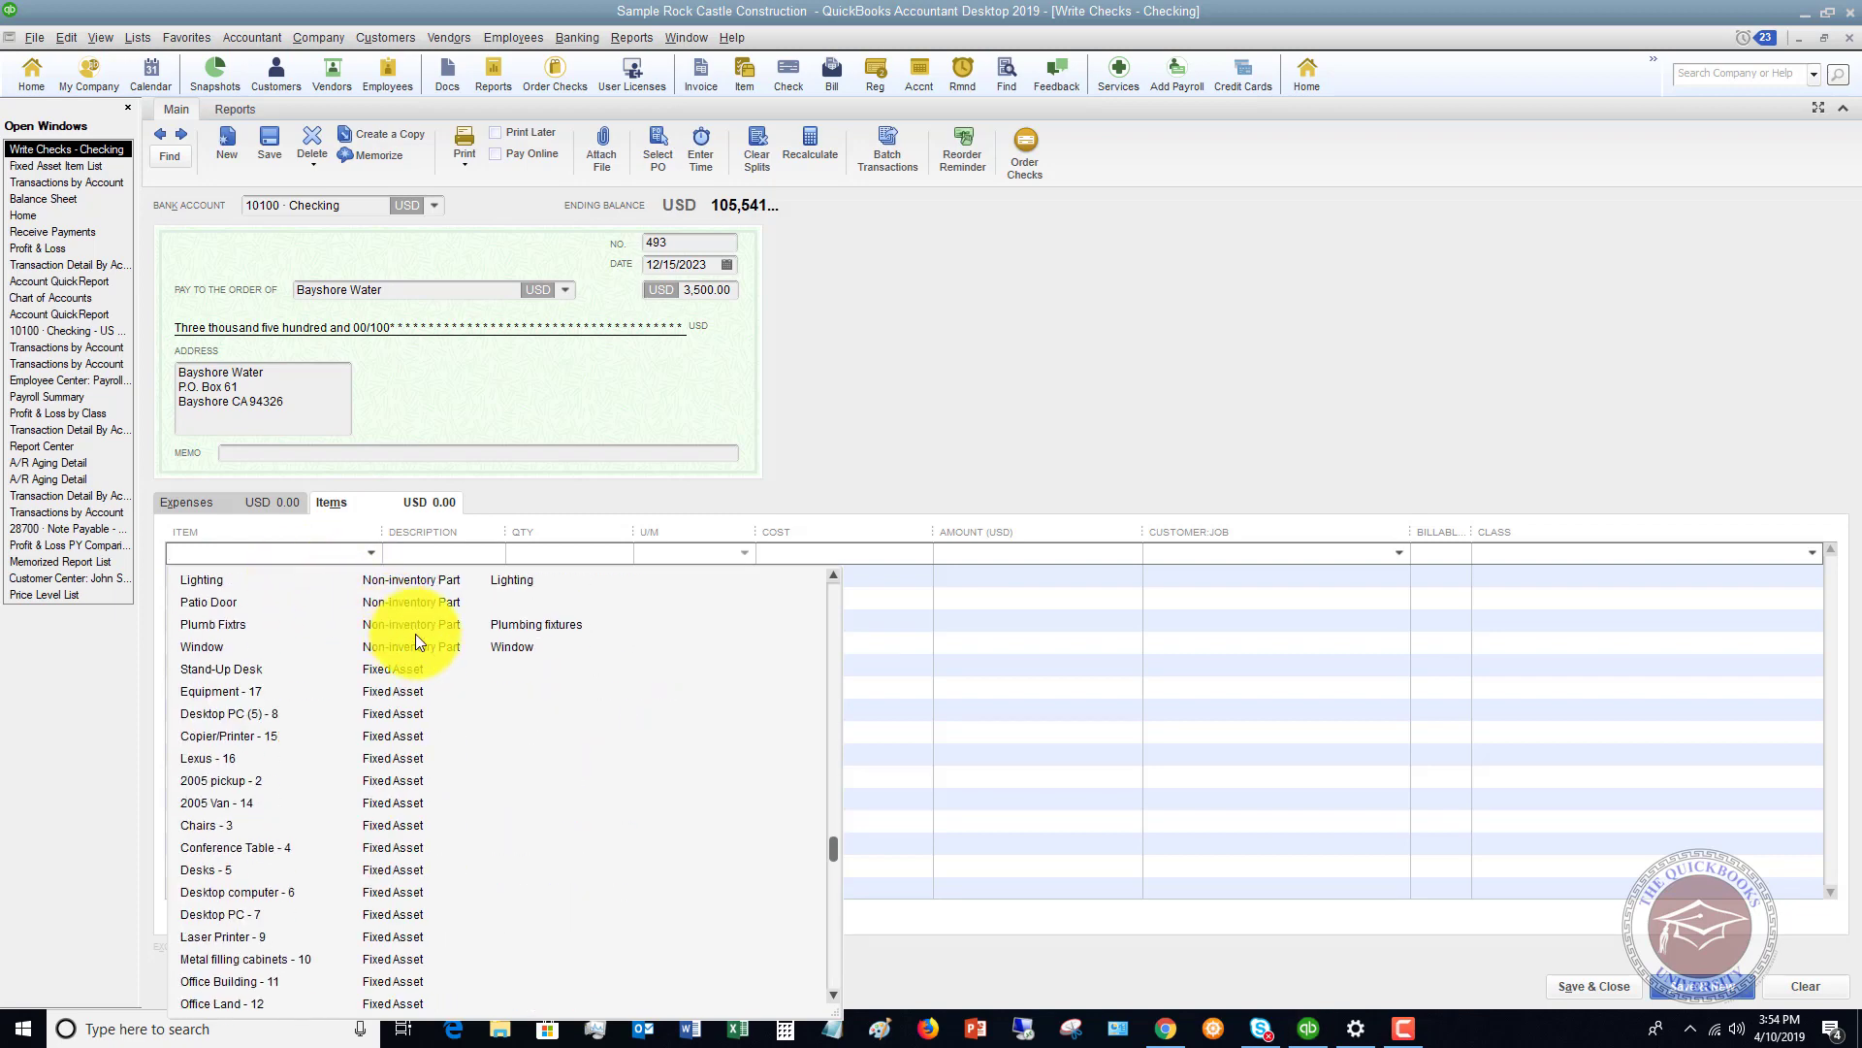
left_click(229, 669)
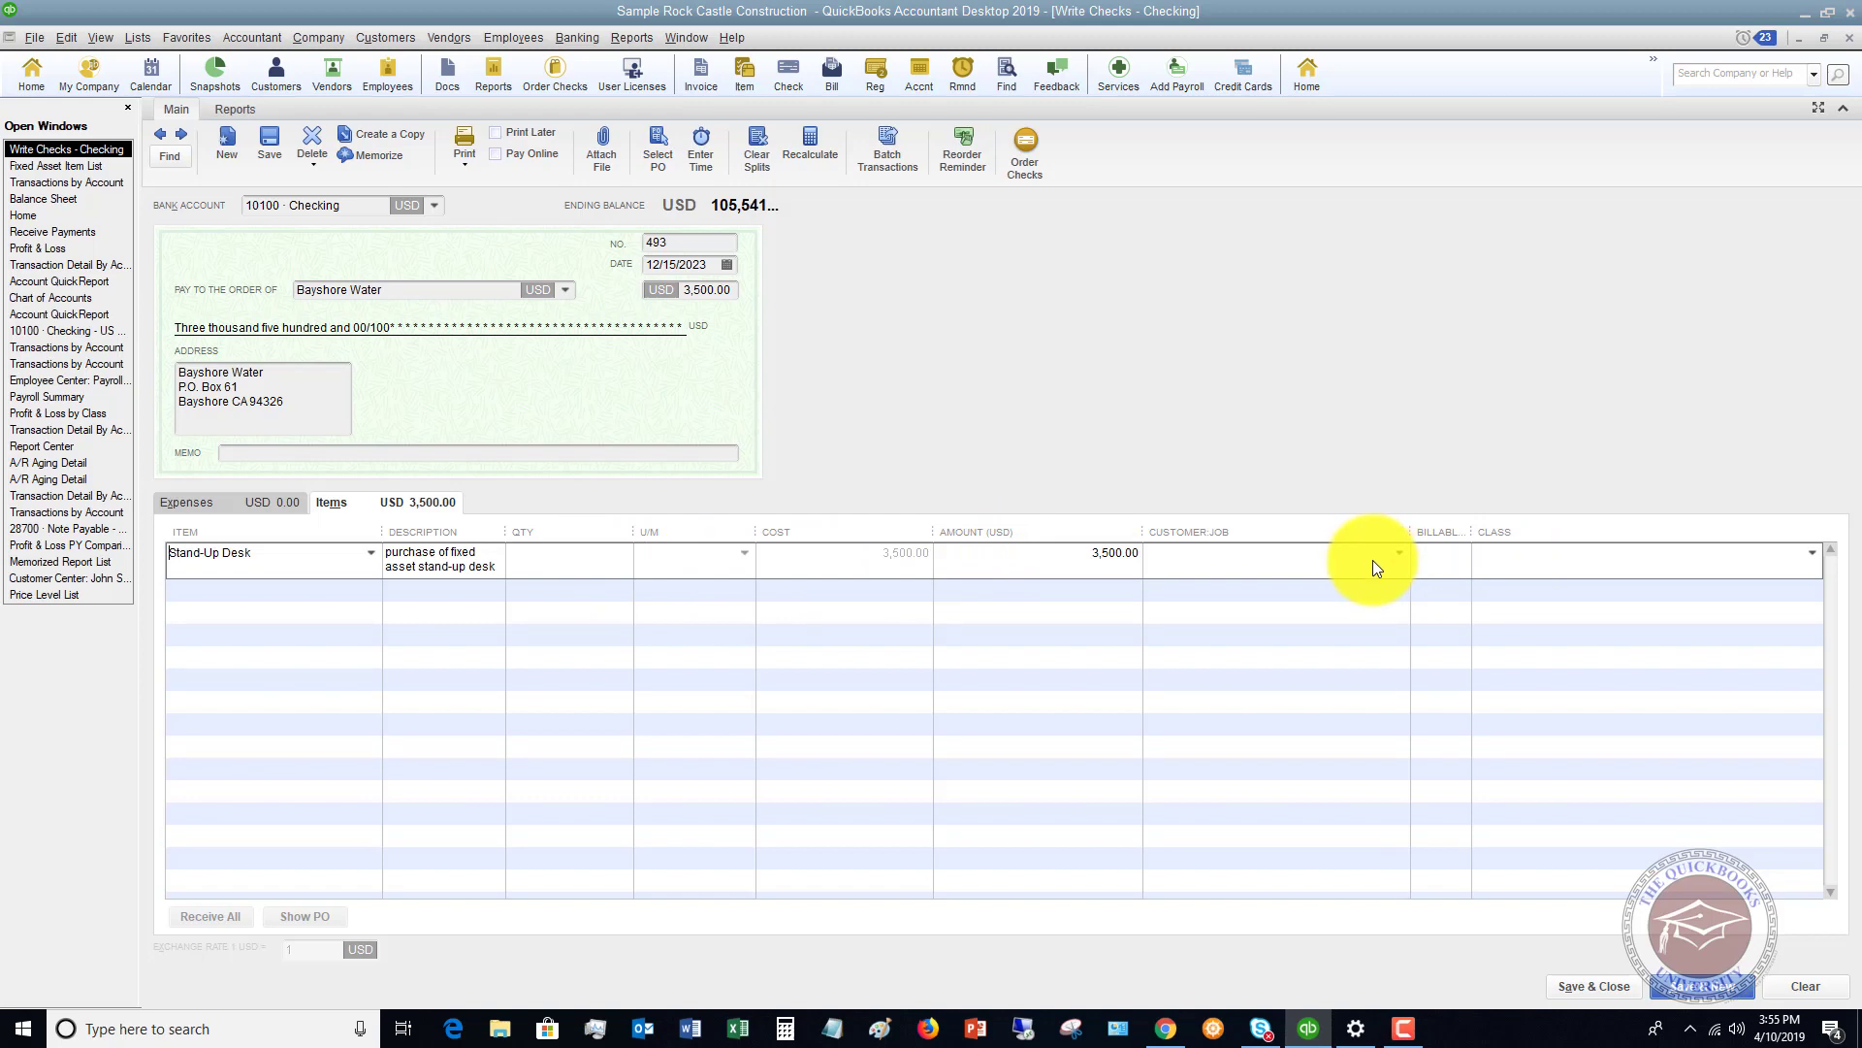
left_click(1813, 552)
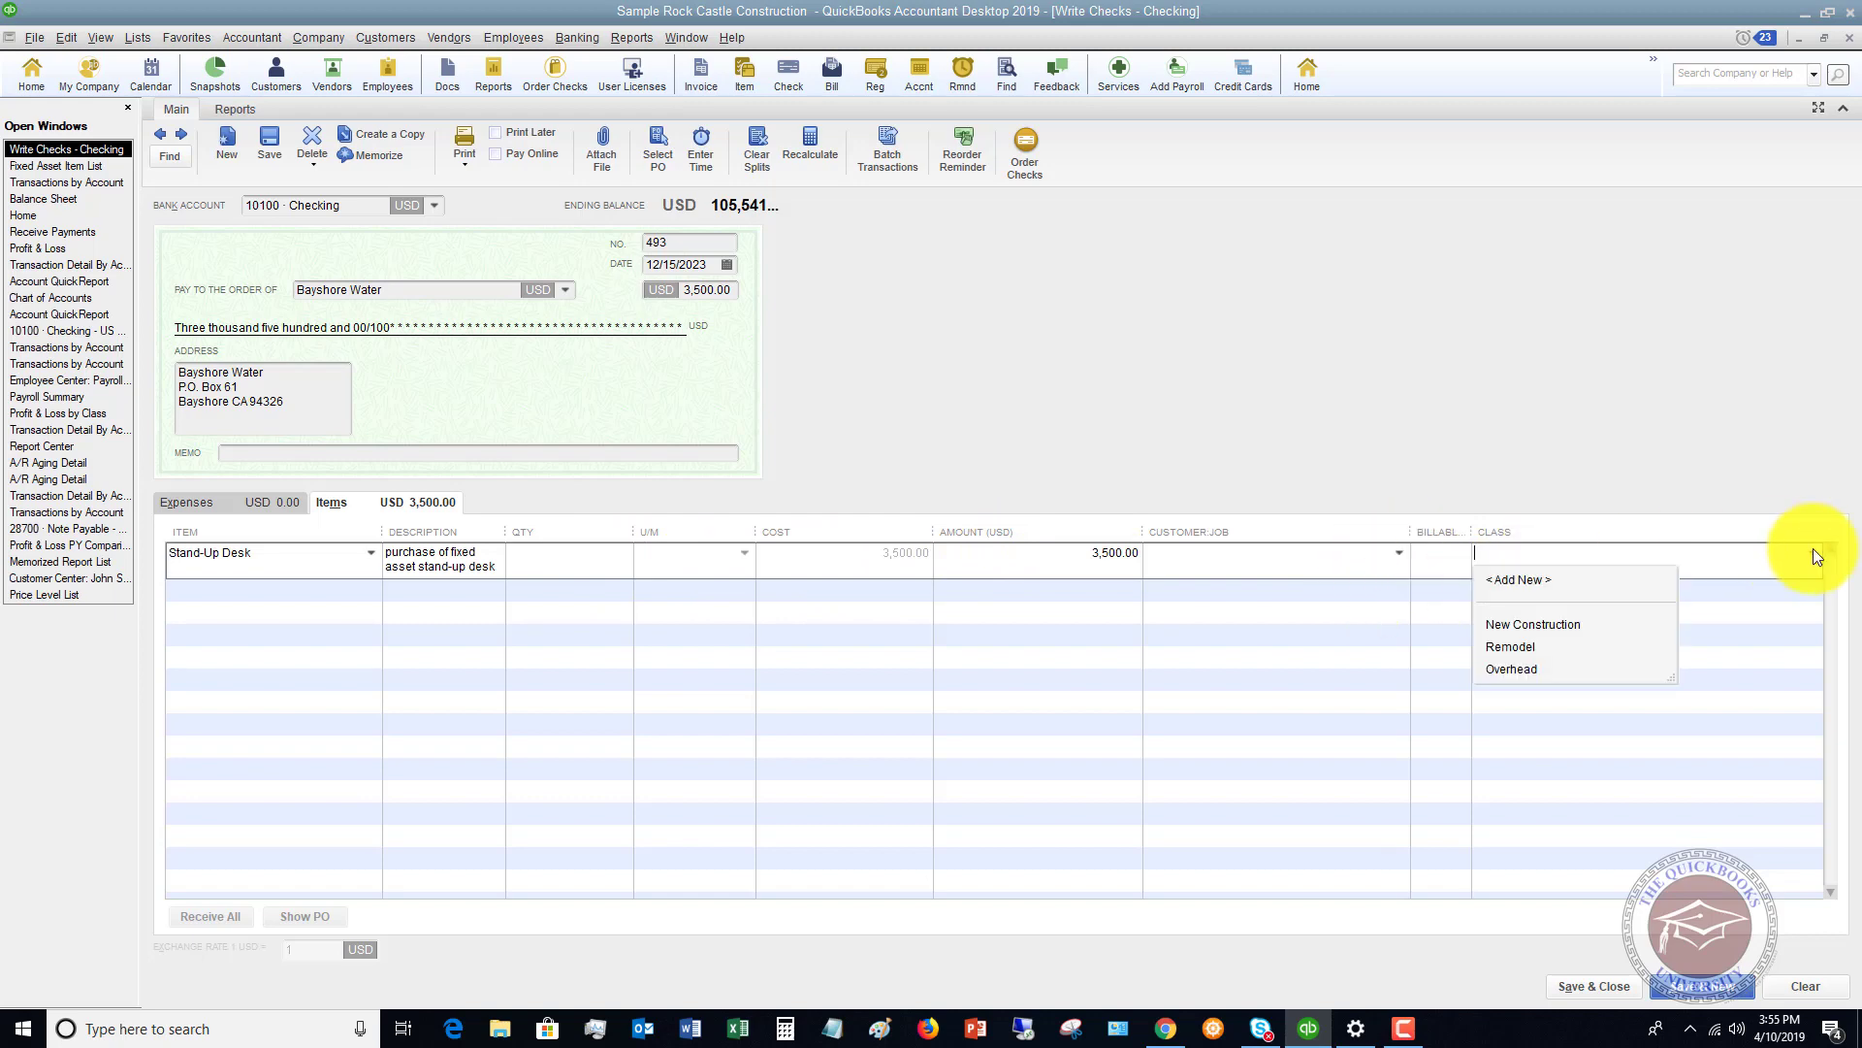
left_click(1510, 669)
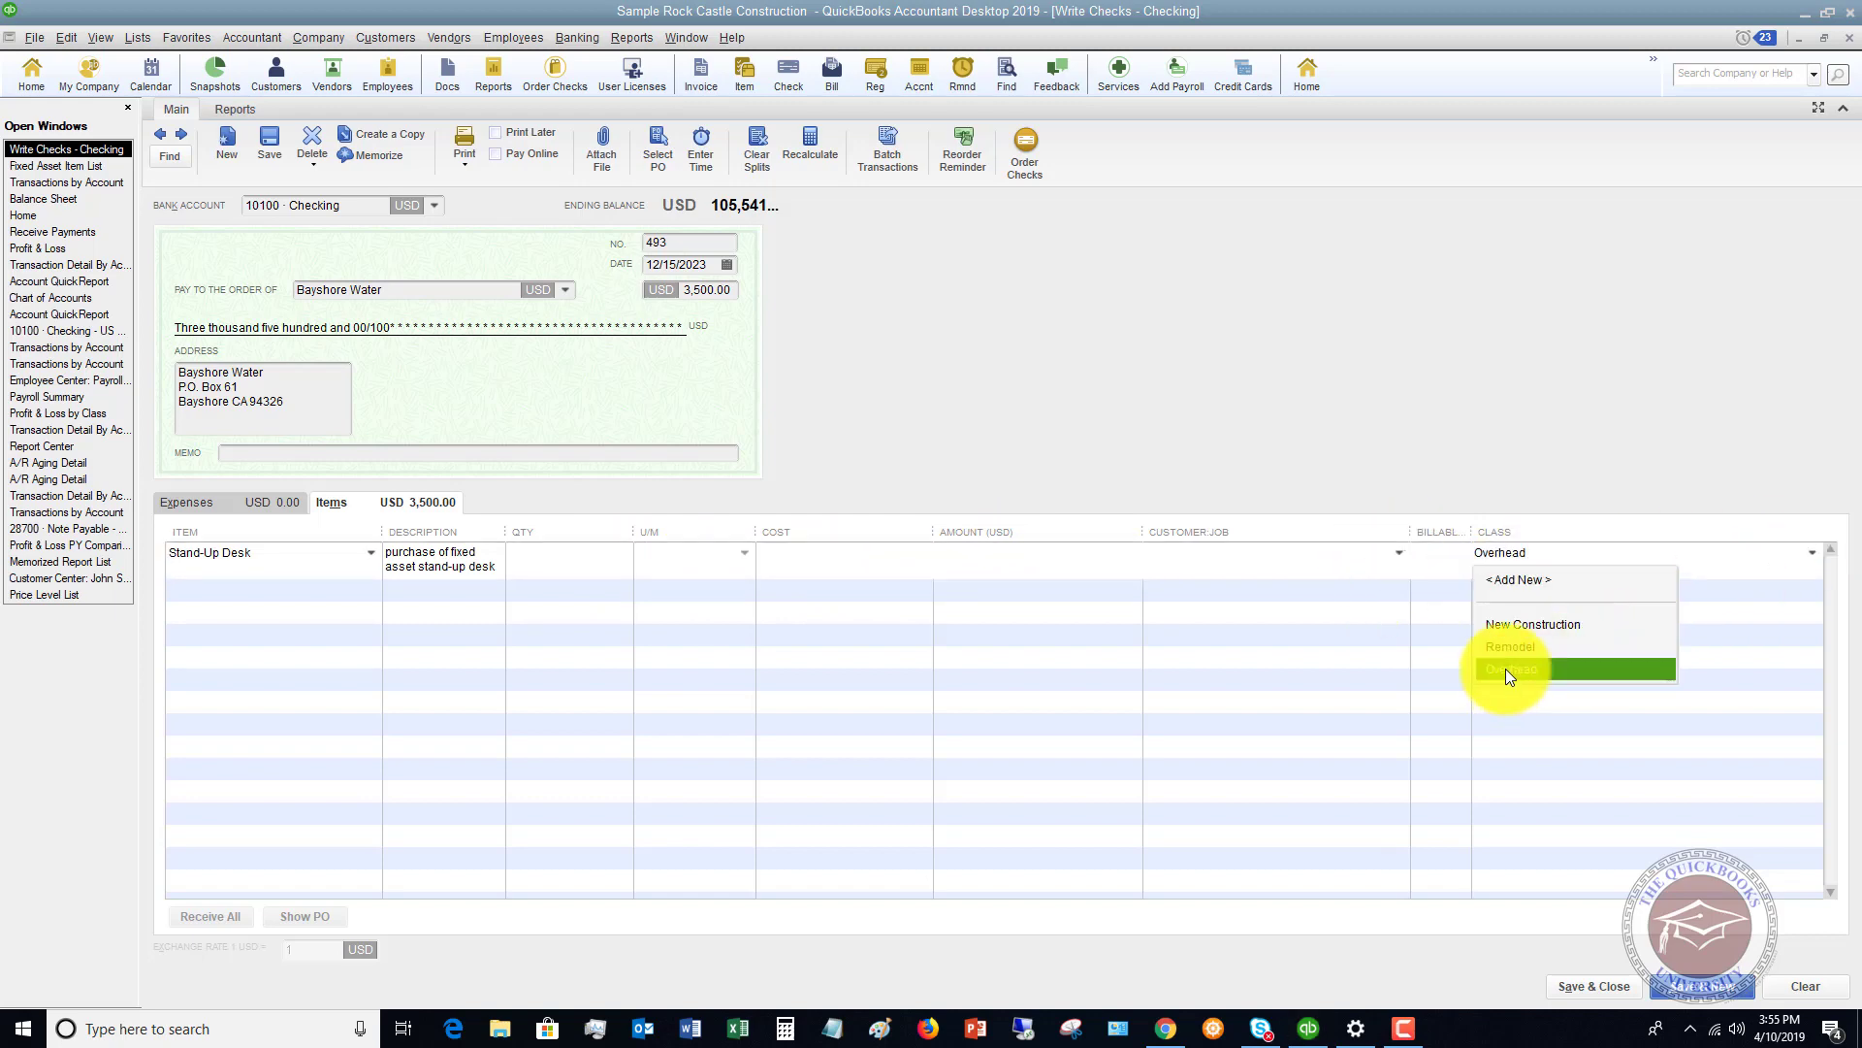
left_click(1597, 986)
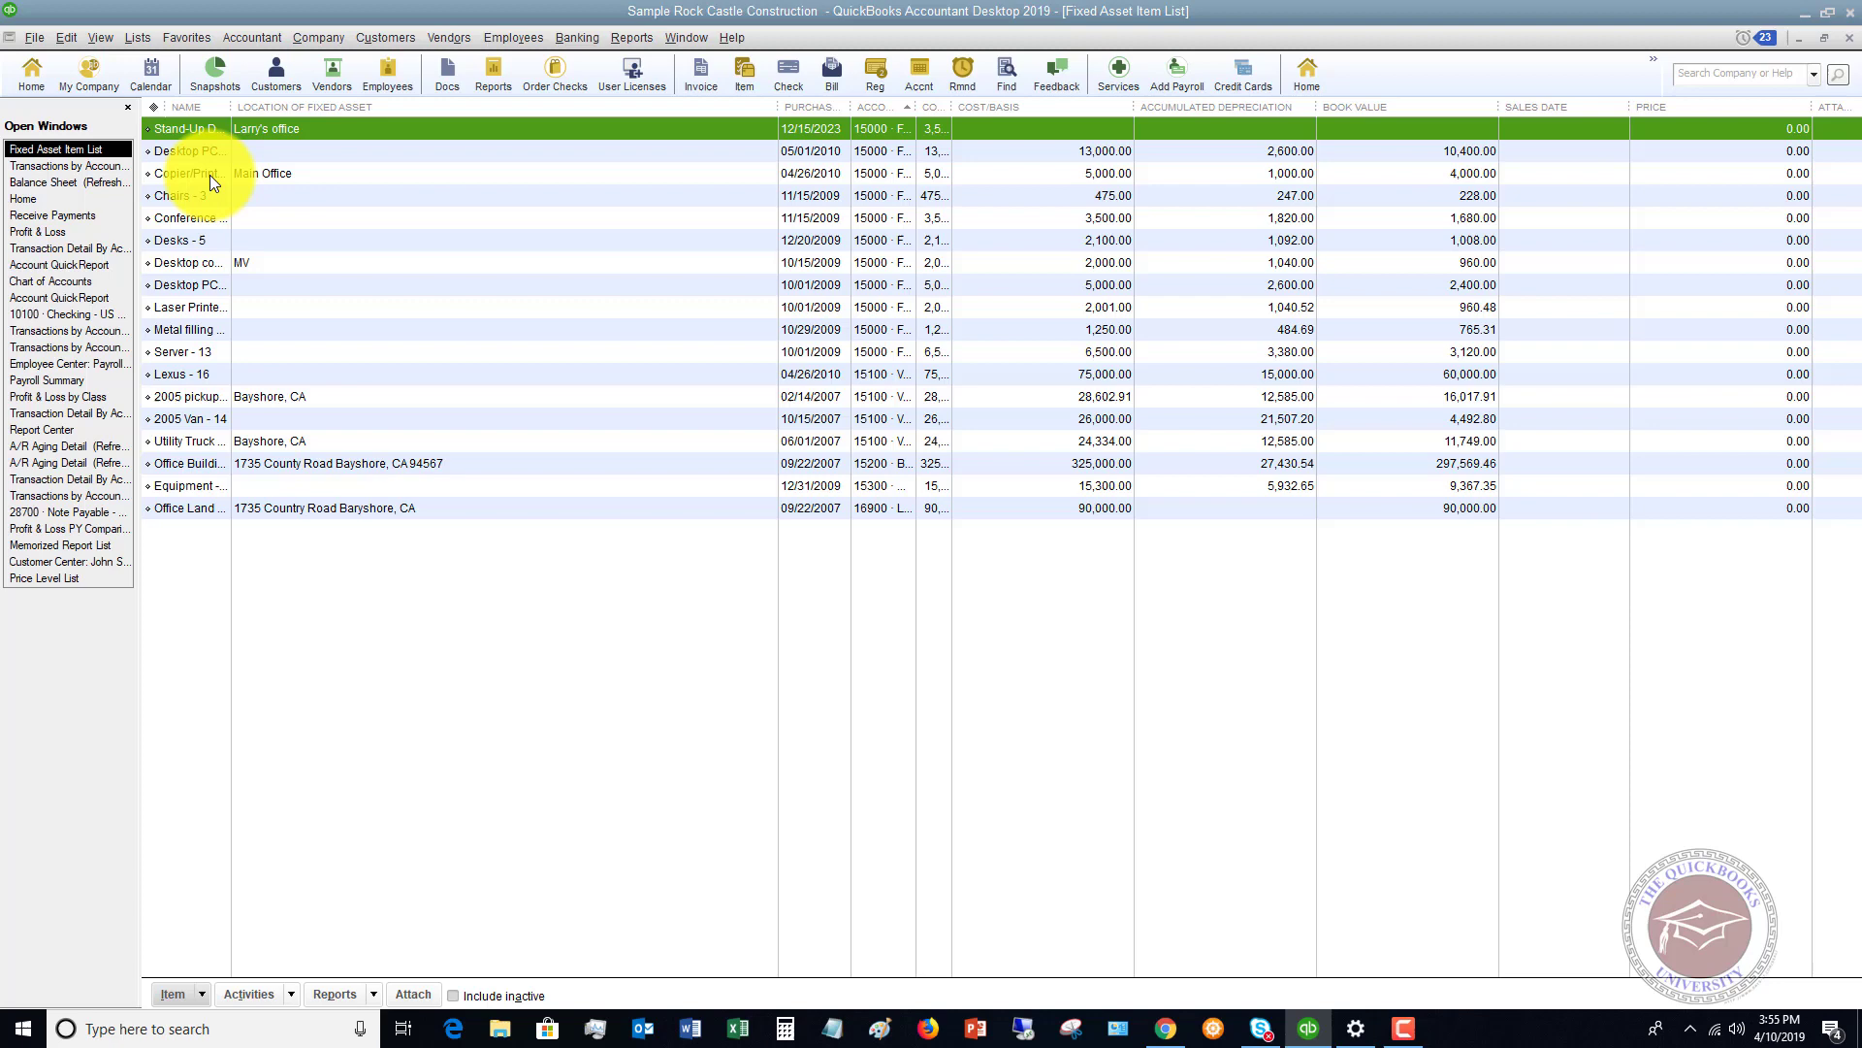
From the Balance Sheet, show all-dates Furniture and Equipment transactions, including check 493 for 3,500.00.
left_click(77, 181)
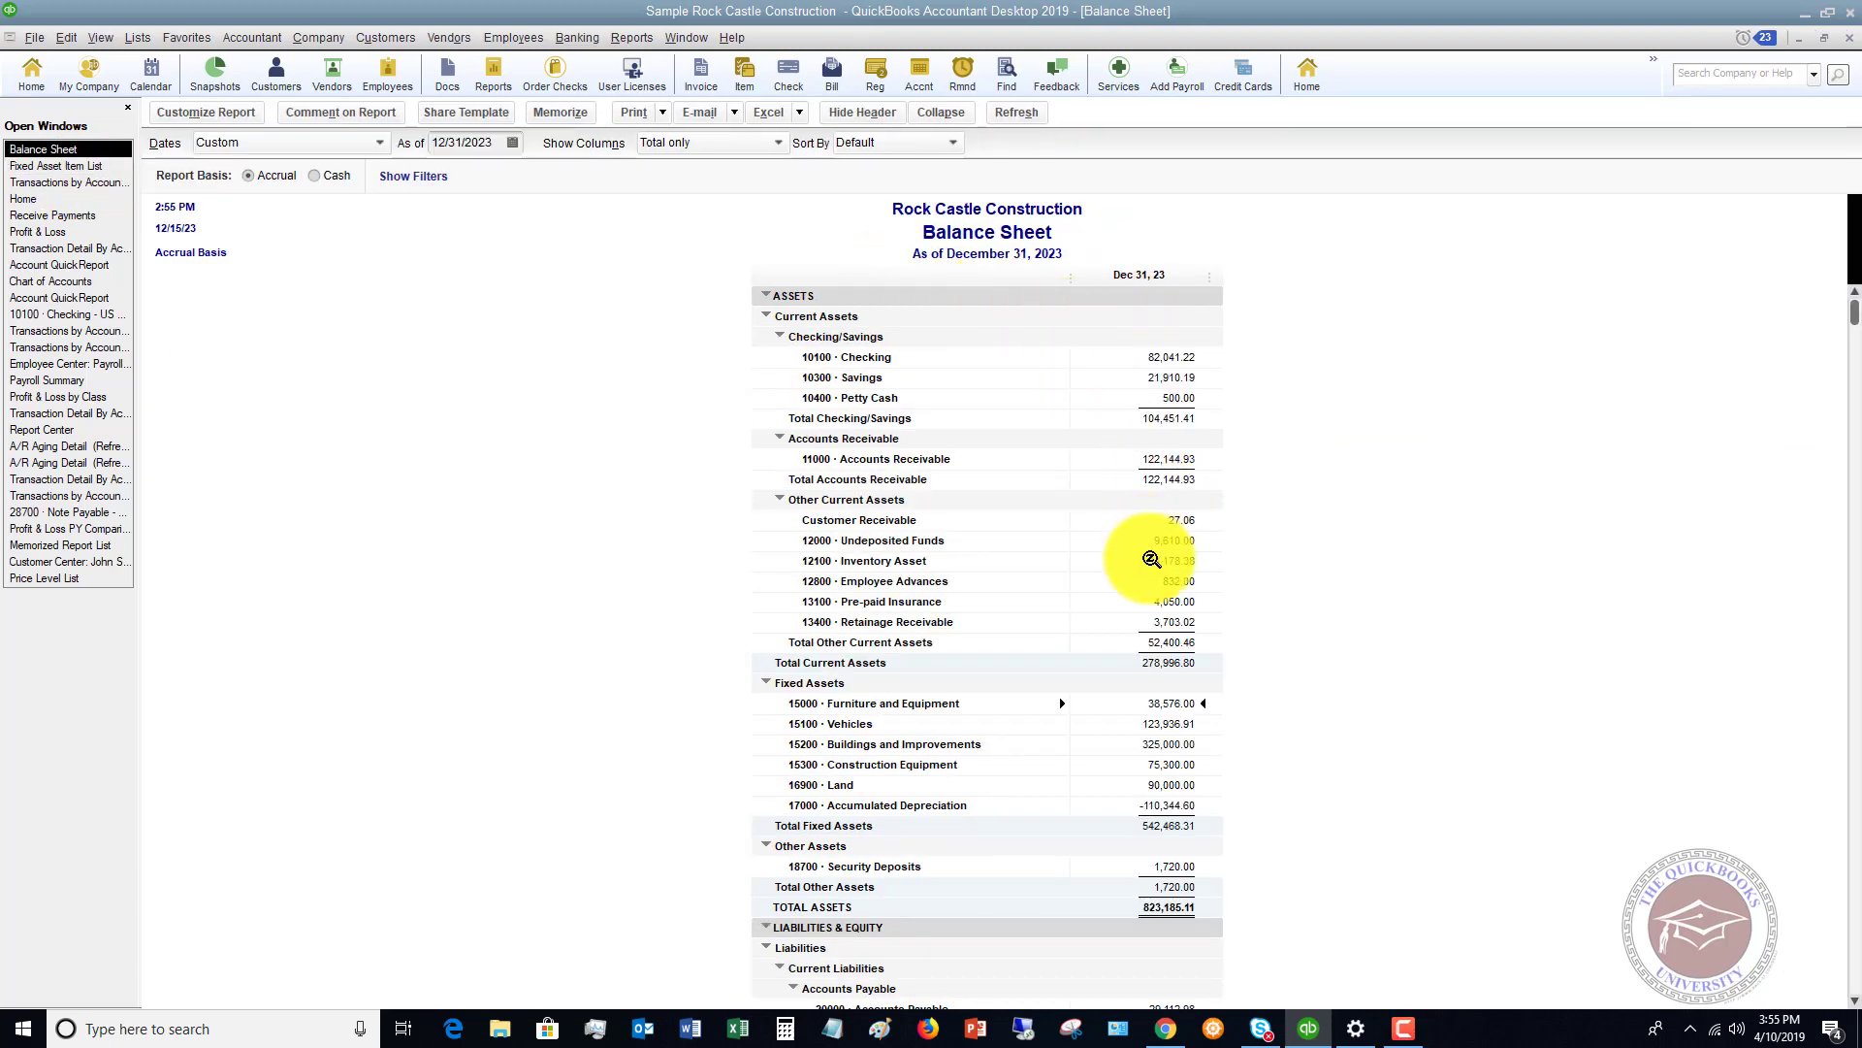
double_click(1176, 704)
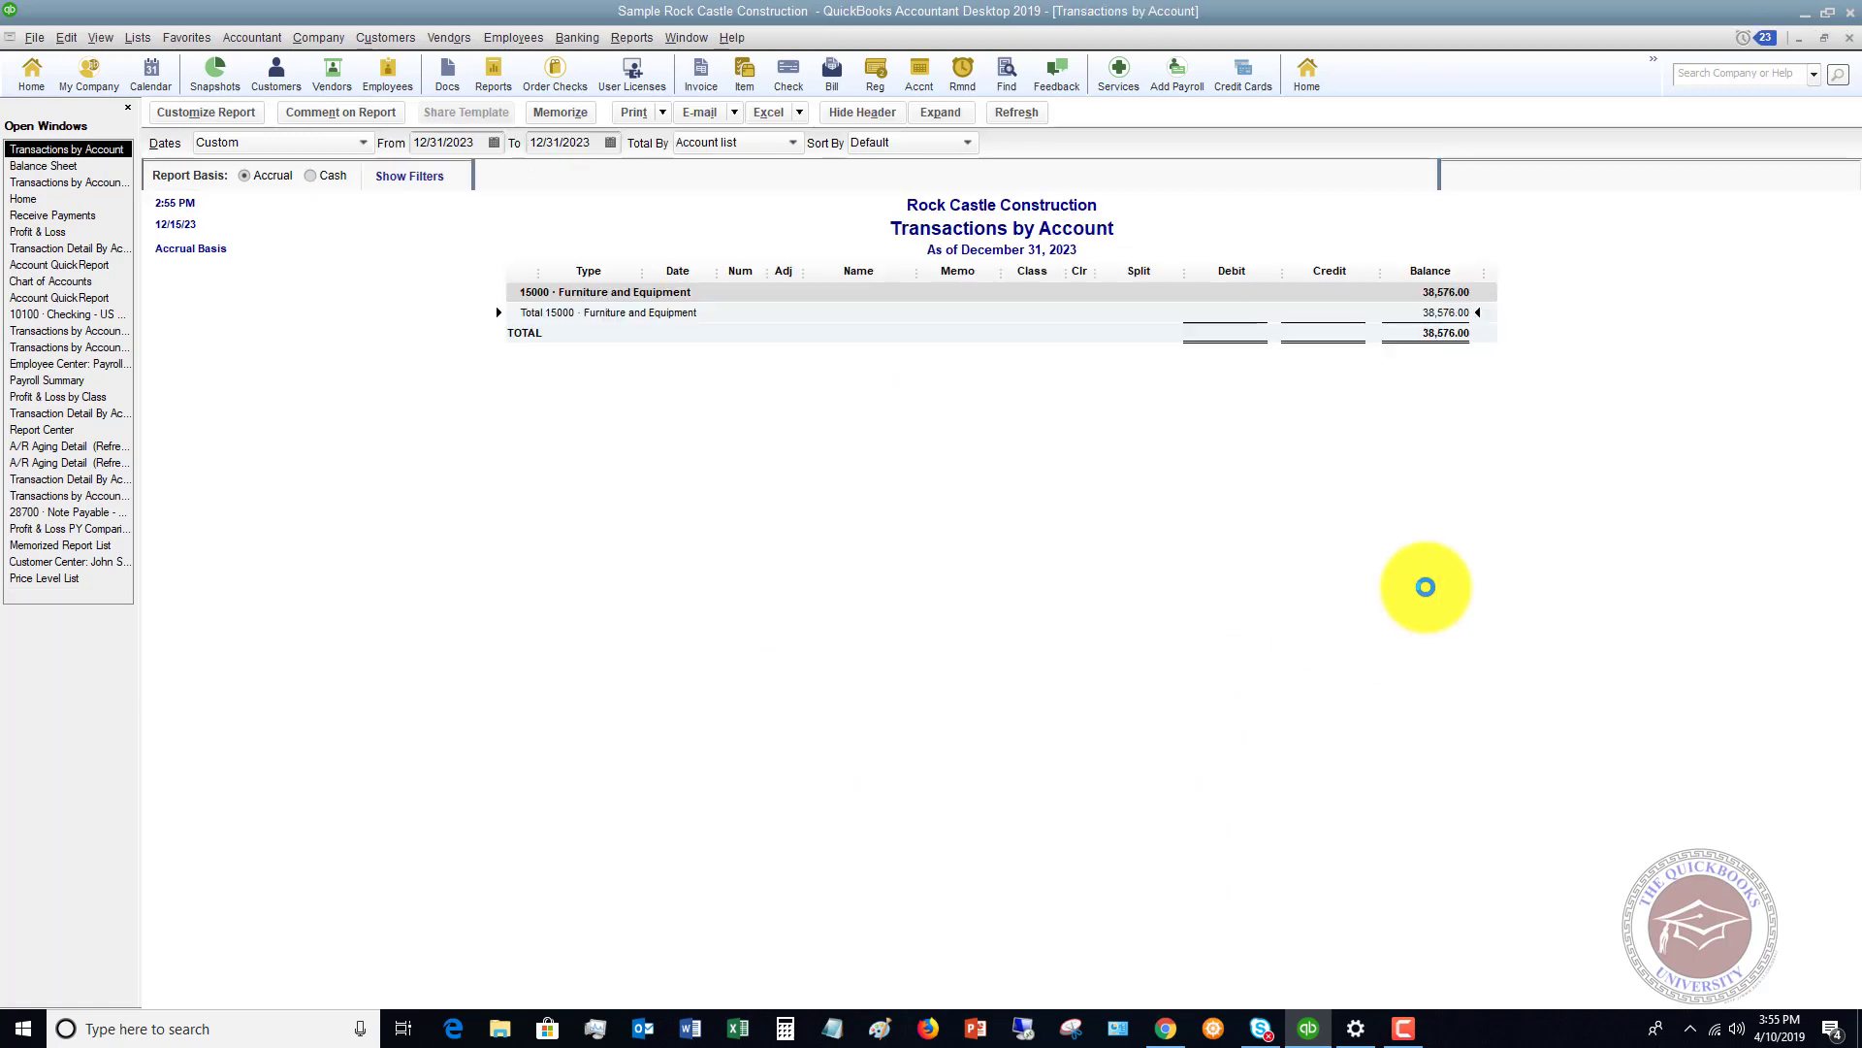
left_click(360, 146)
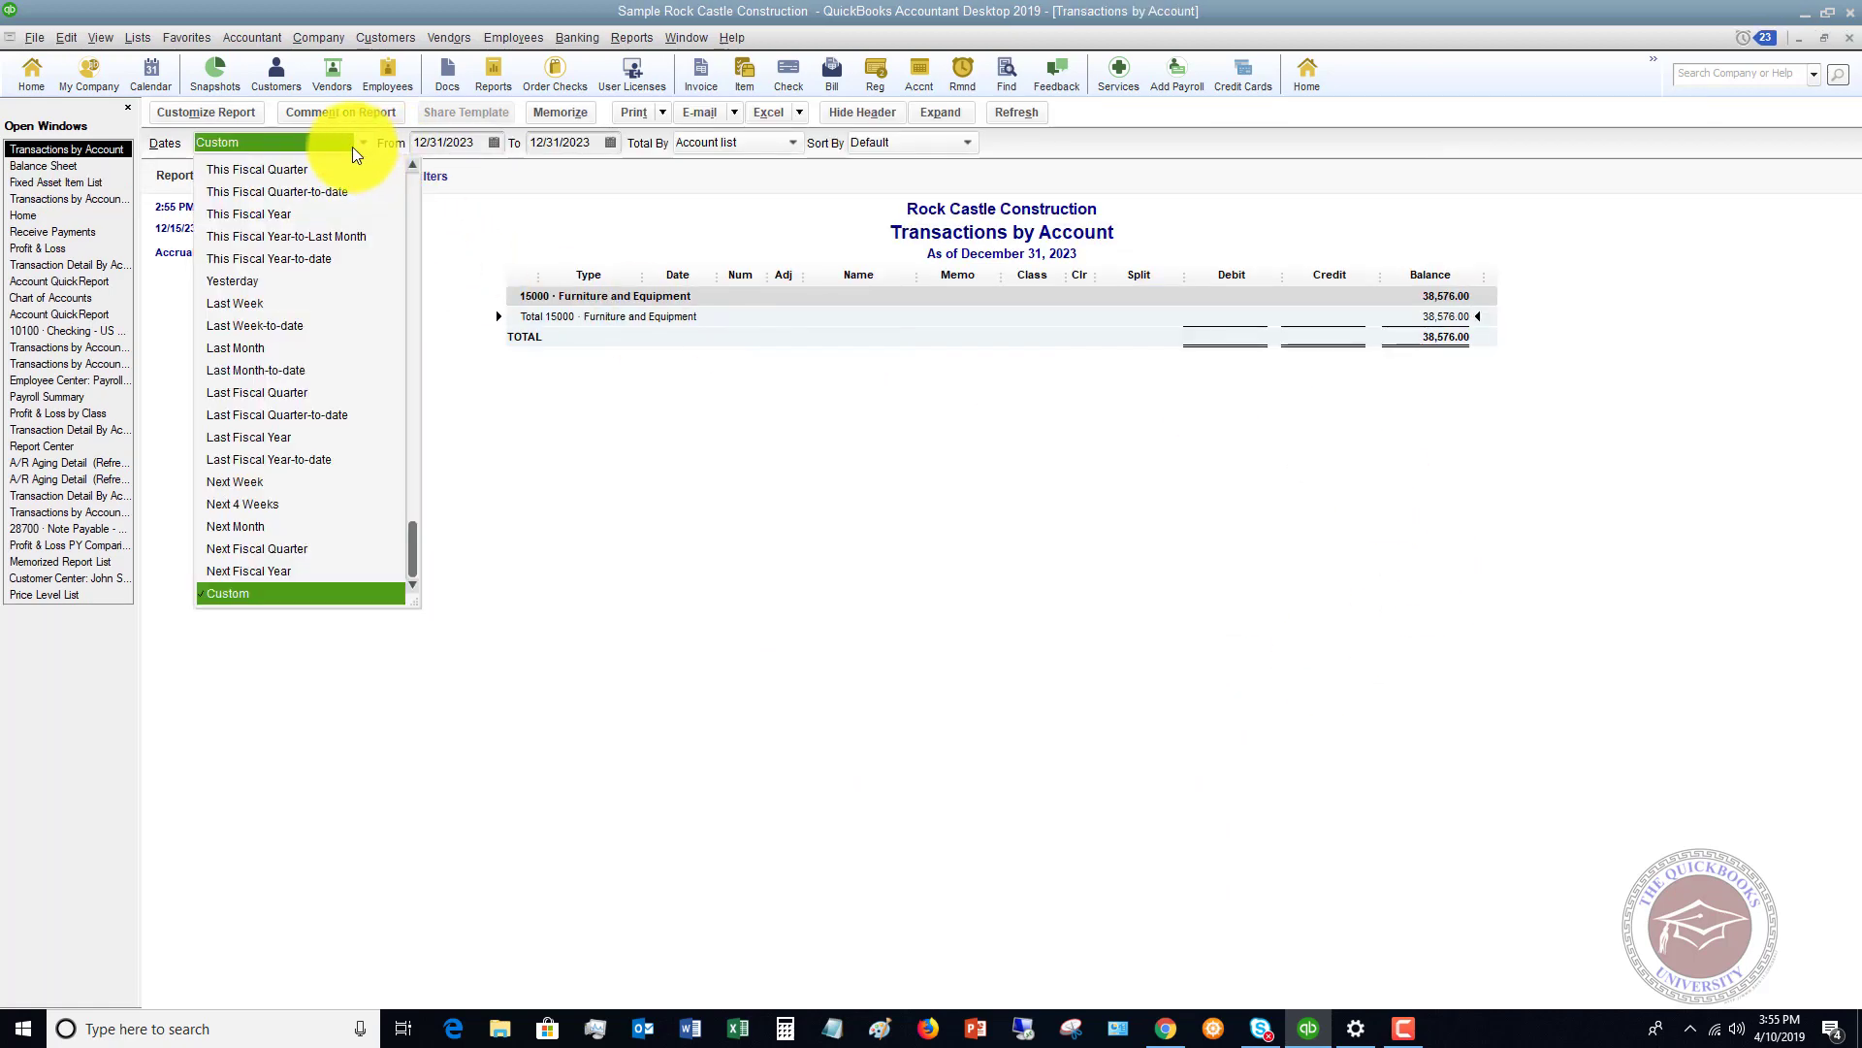
scroll(258, 196, "up", 5)
left_click(244, 167)
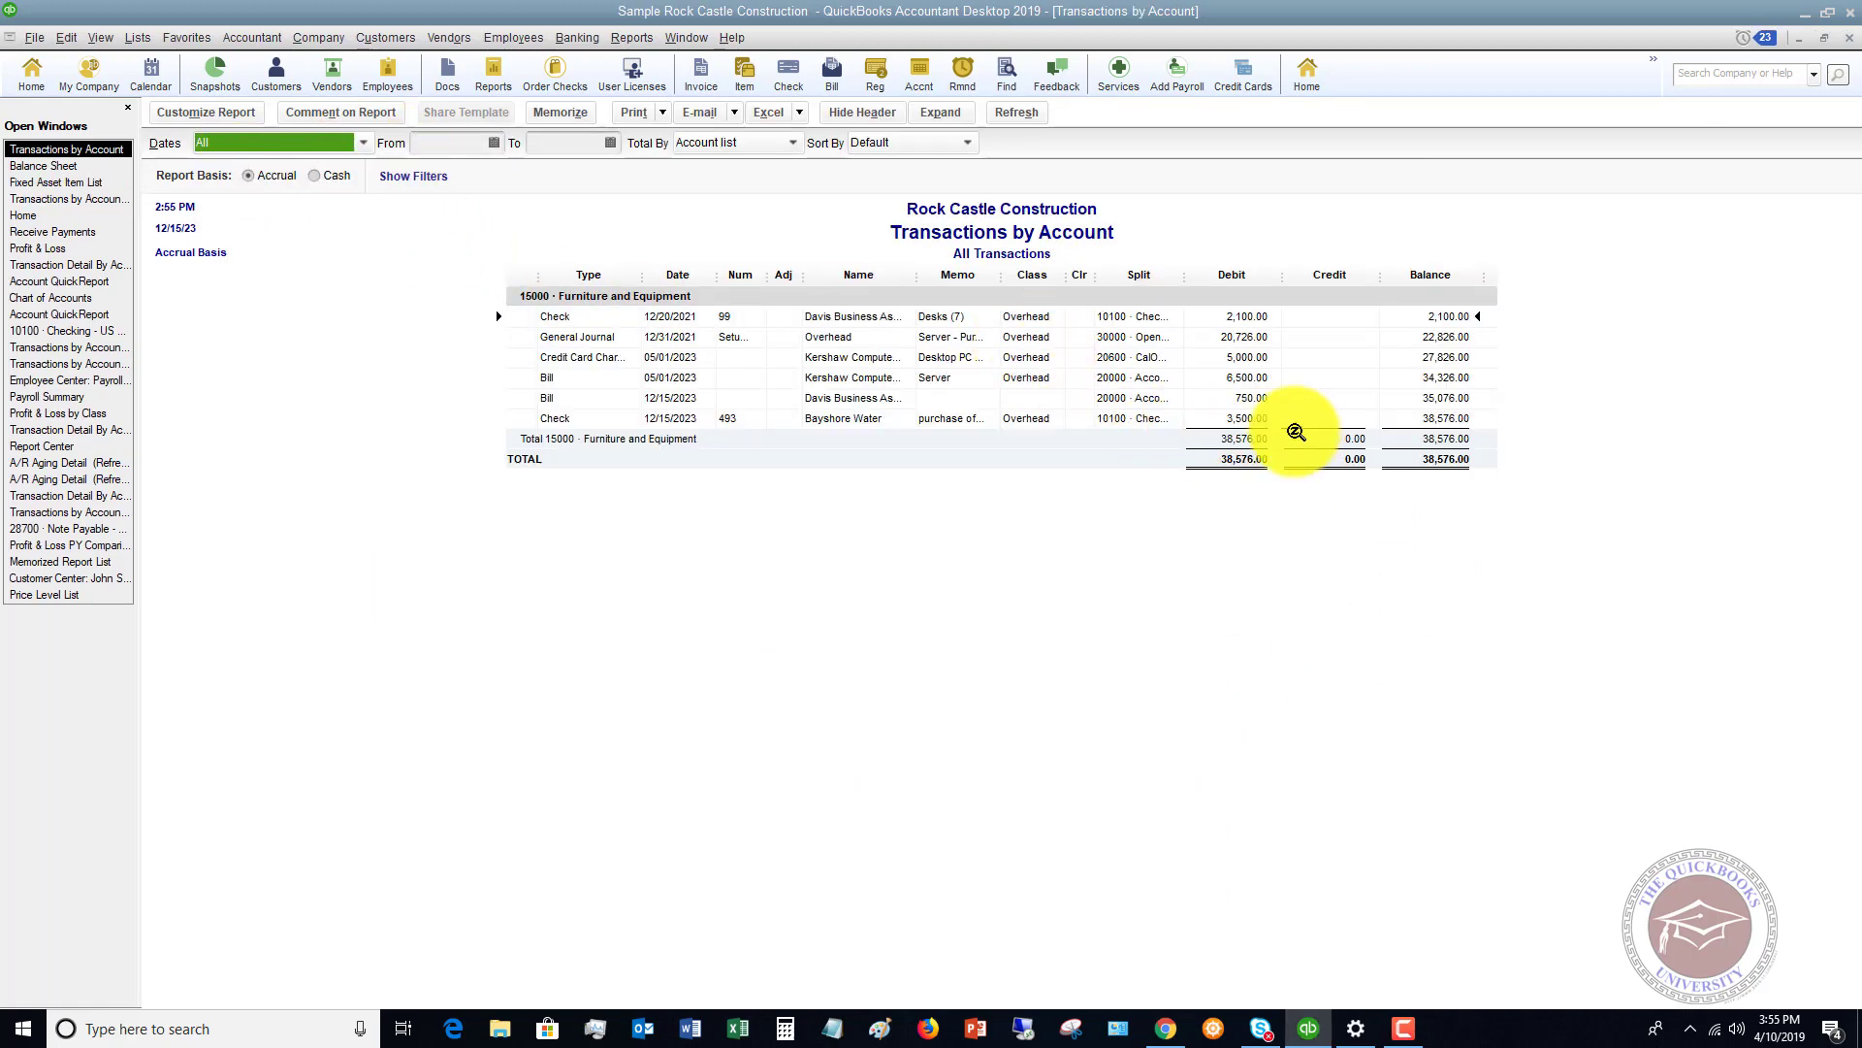